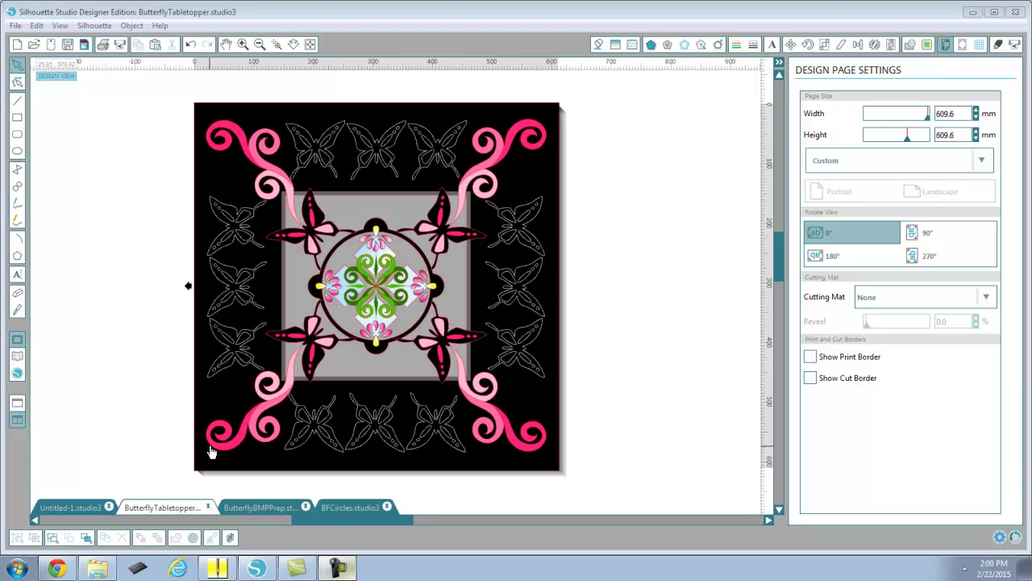
Step: View the butterfly applique in Embrilliance, and switch to Chrome to browse the BriTonLeap channel's StitchArtist videos on YouTube
click(214, 569)
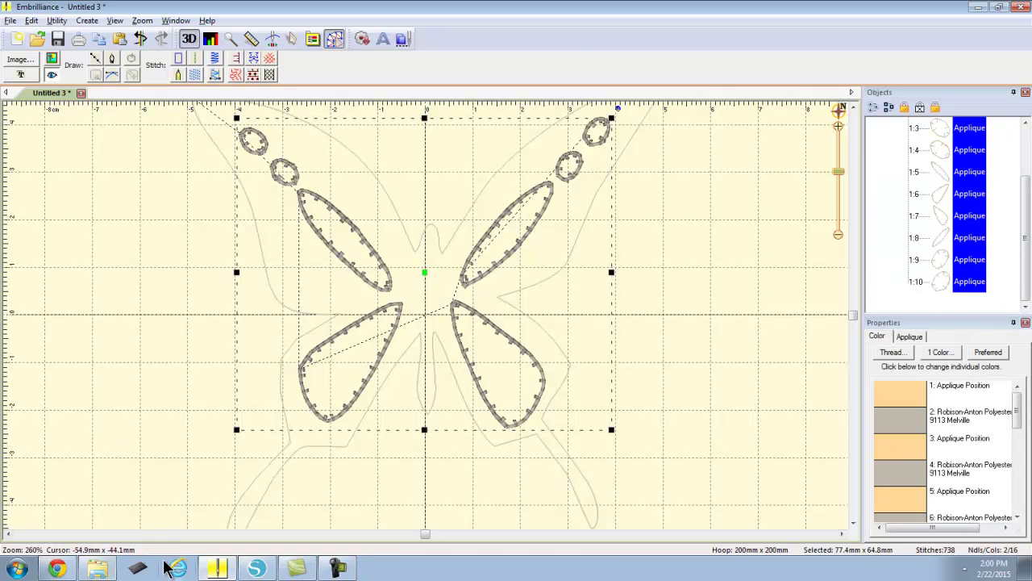
click(57, 570)
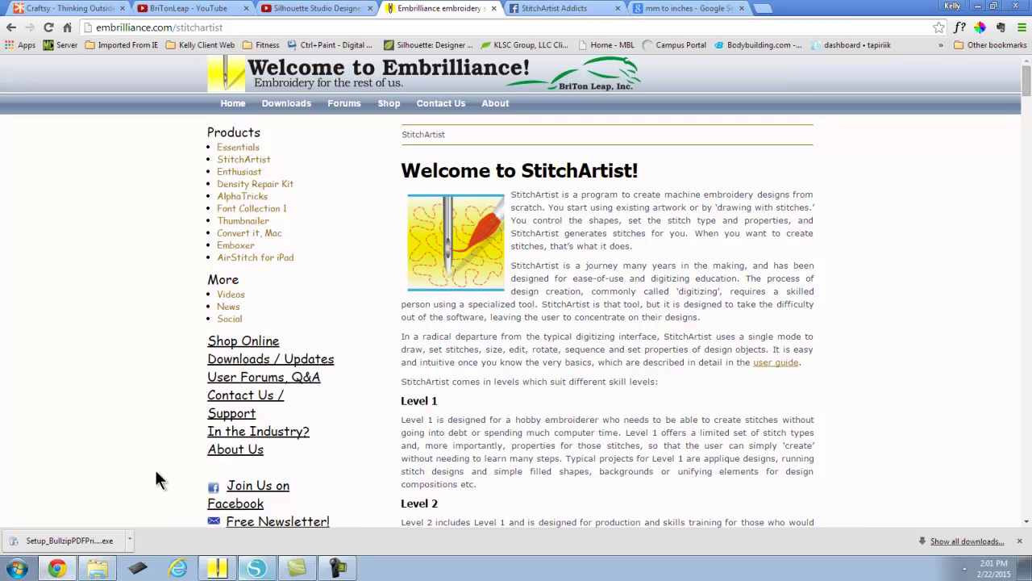
click(158, 8)
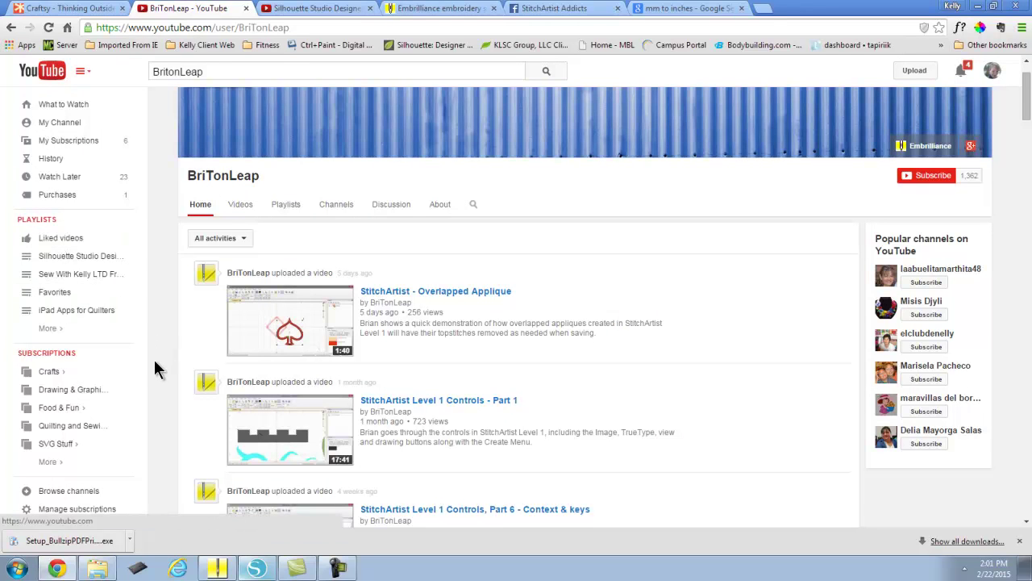
scroll(178, 379, down, 1)
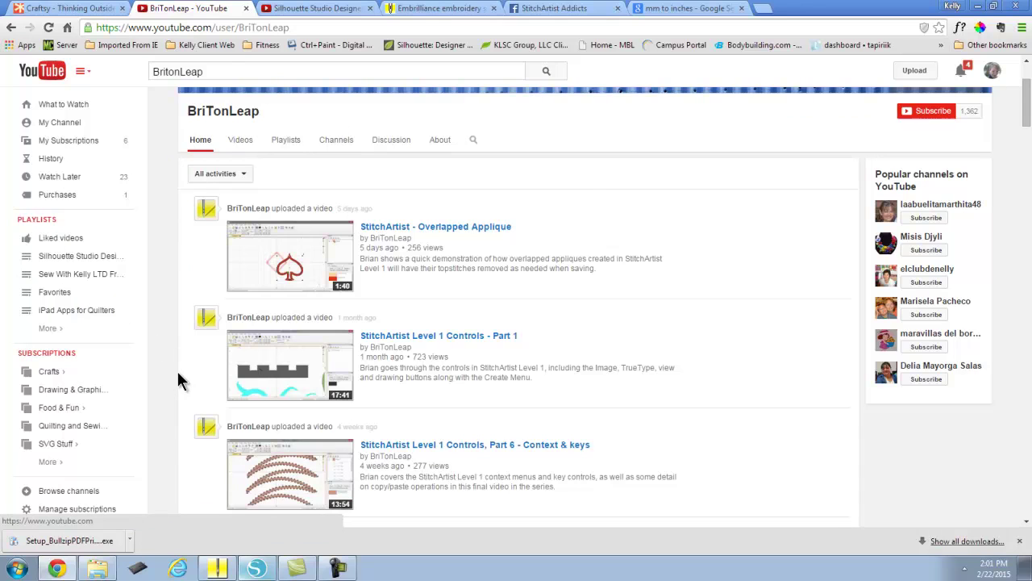
scroll(178, 384, down, 1)
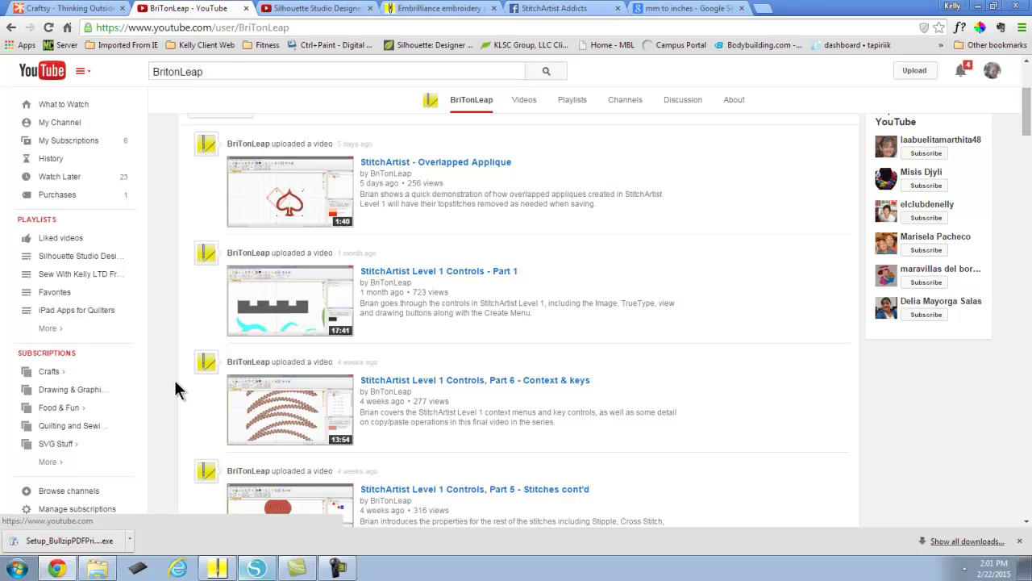
Step: Look through the videos in the YouTube playlist "Silhouette Studio Designer Edition for Quilters"
click(306, 9)
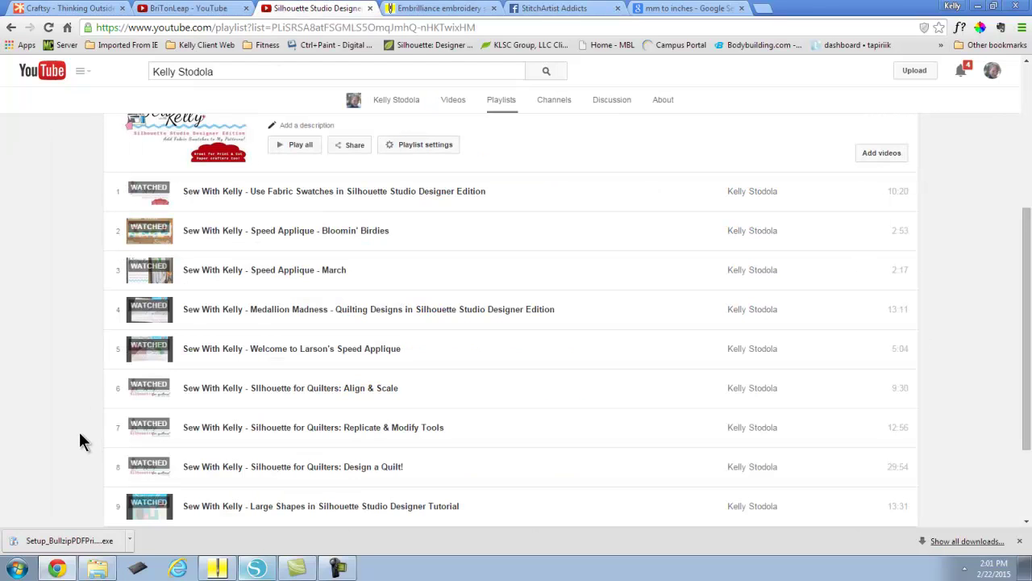
scroll(80, 433, down, 2)
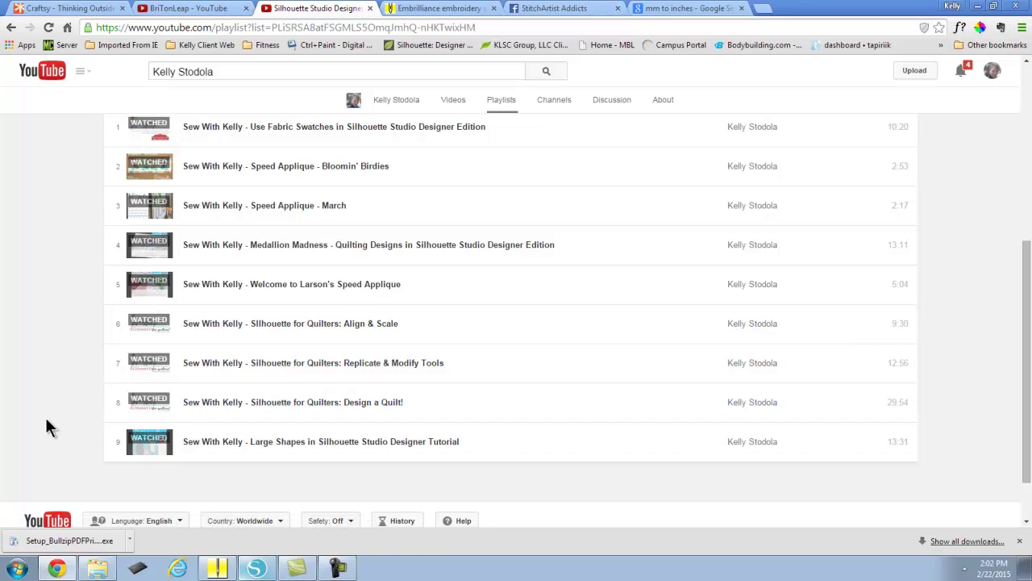
scroll(214, 497, up, 1)
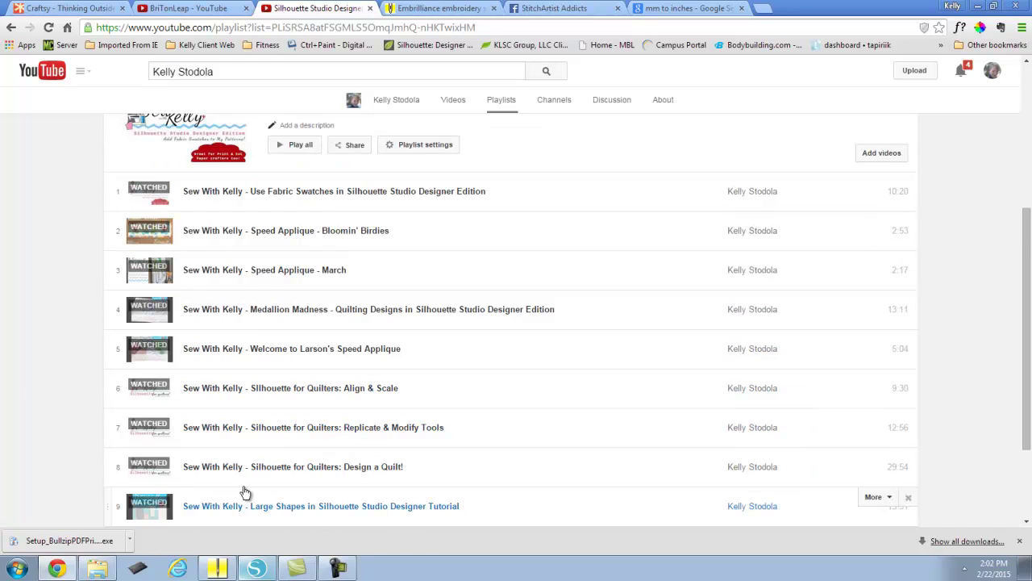
scroll(405, 384, up, 1)
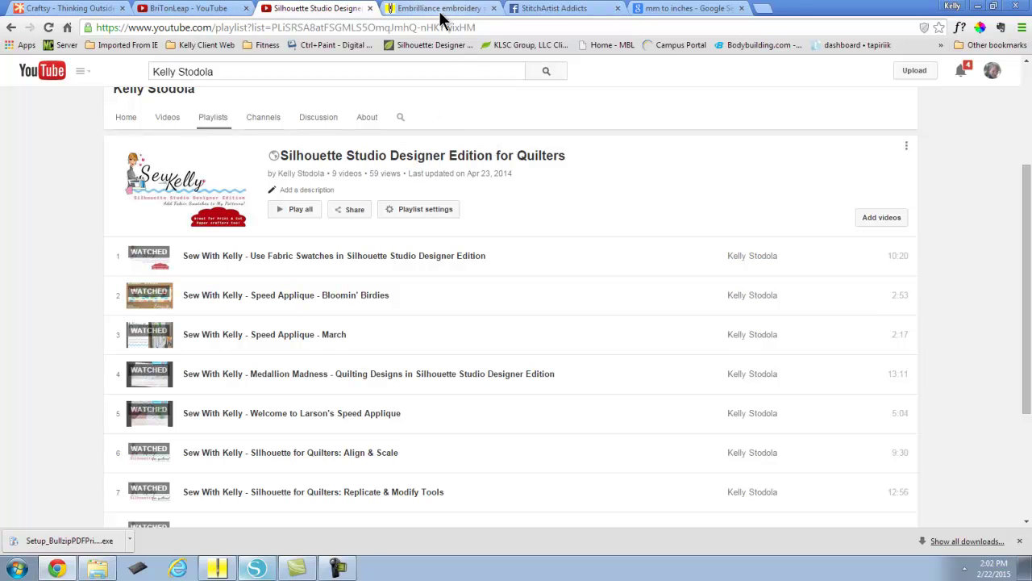
Step: Examine the StitchArtist Addicts Facebook group page and its post about digitizing a whole-cloth table topper
click(546, 10)
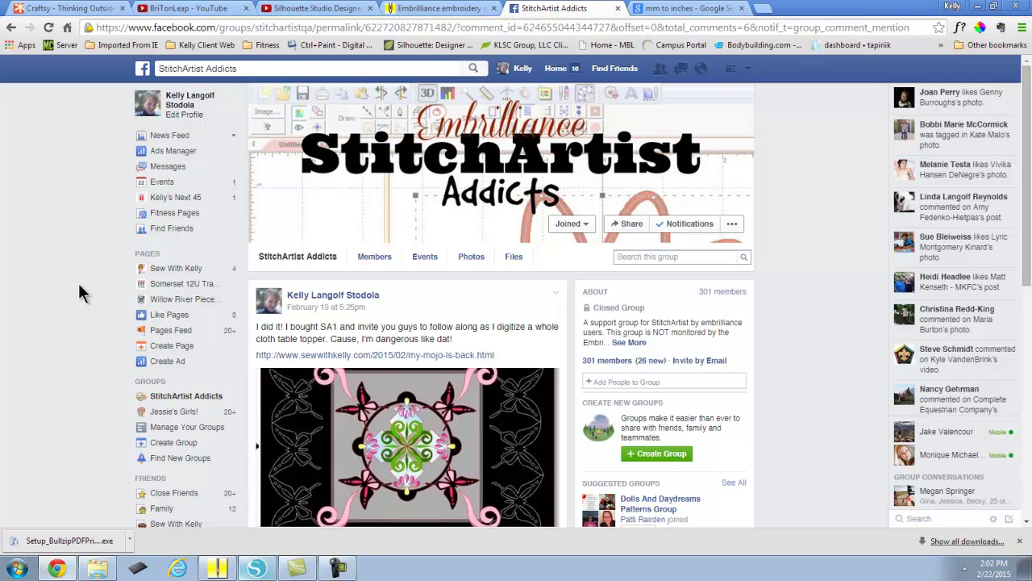
scroll(77, 287, down, 1)
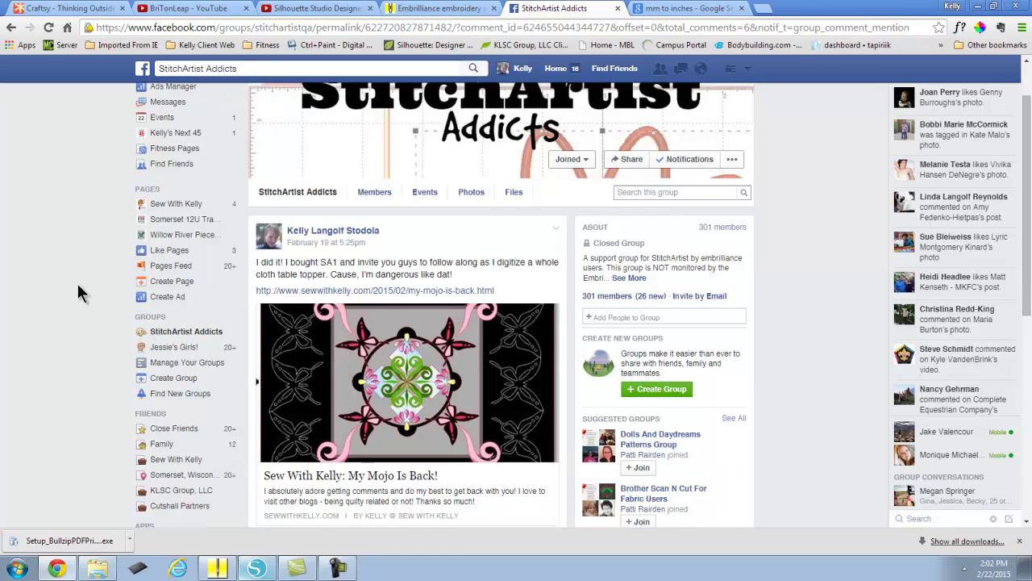
scroll(77, 286, up, 1)
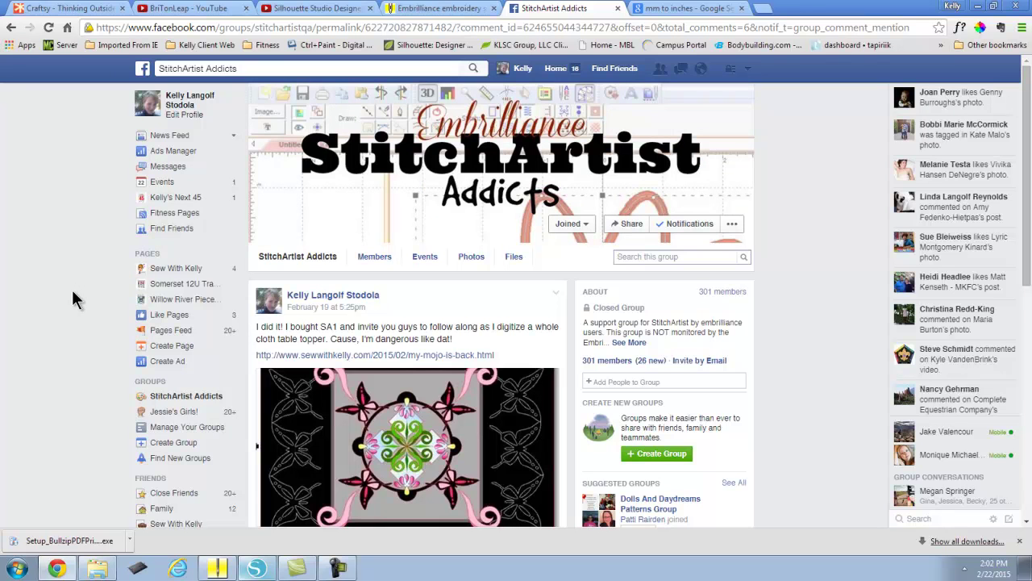
scroll(73, 291, down, 2)
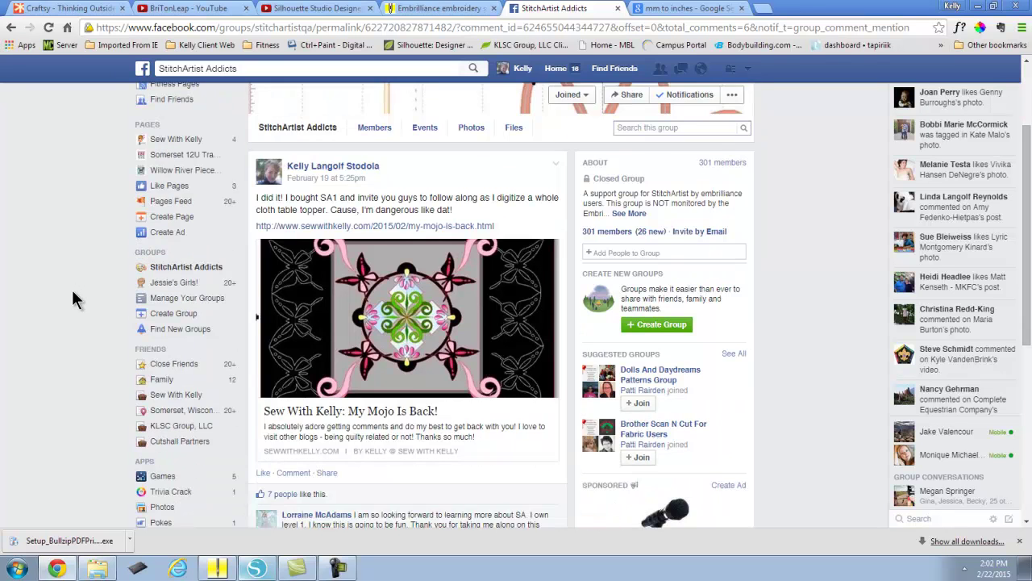
scroll(72, 291, up, 2)
scroll(72, 289, down, 2)
scroll(72, 289, up, 2)
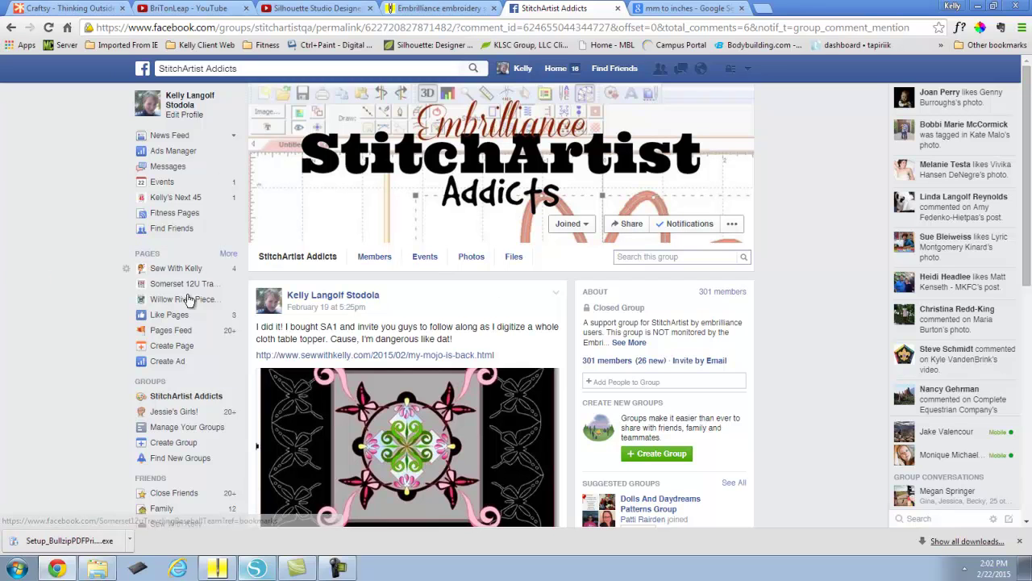
scroll(30, 278, down, 2)
scroll(31, 278, up, 2)
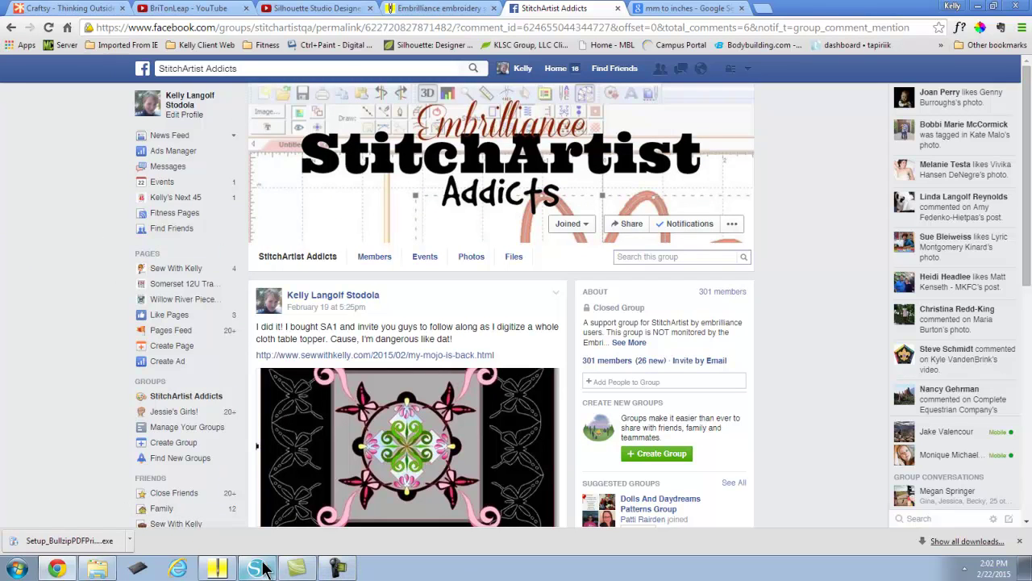
Step: Switch to Silhouette Studio and browse the butterfly search results in the online design store
click(255, 569)
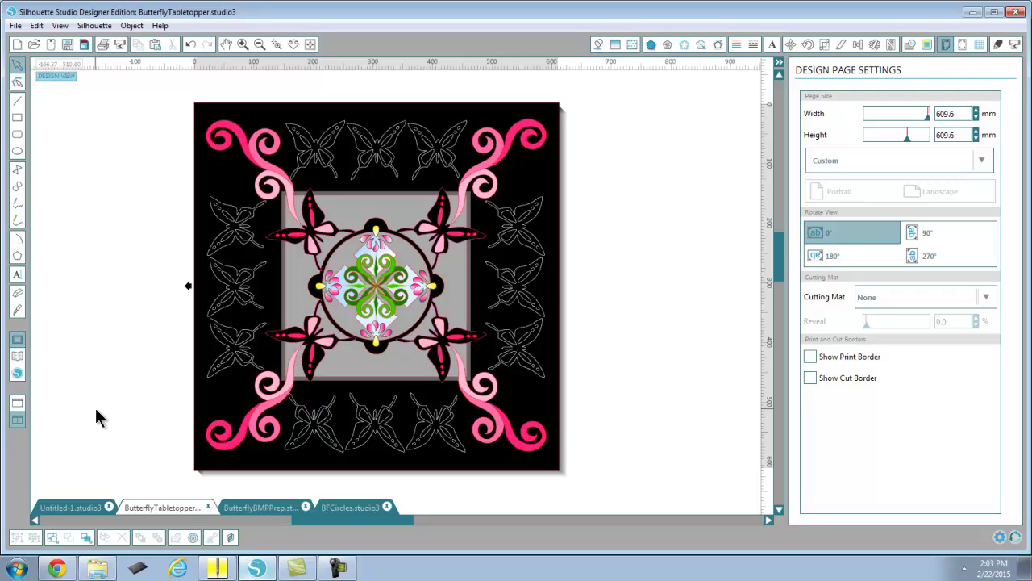
click(17, 373)
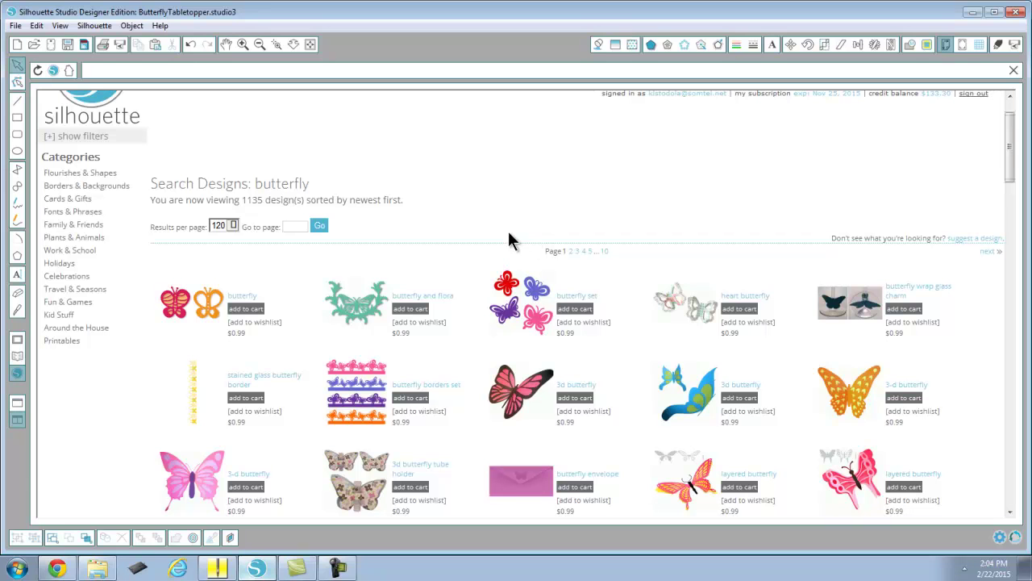
drag(1009, 145, 1009, 126)
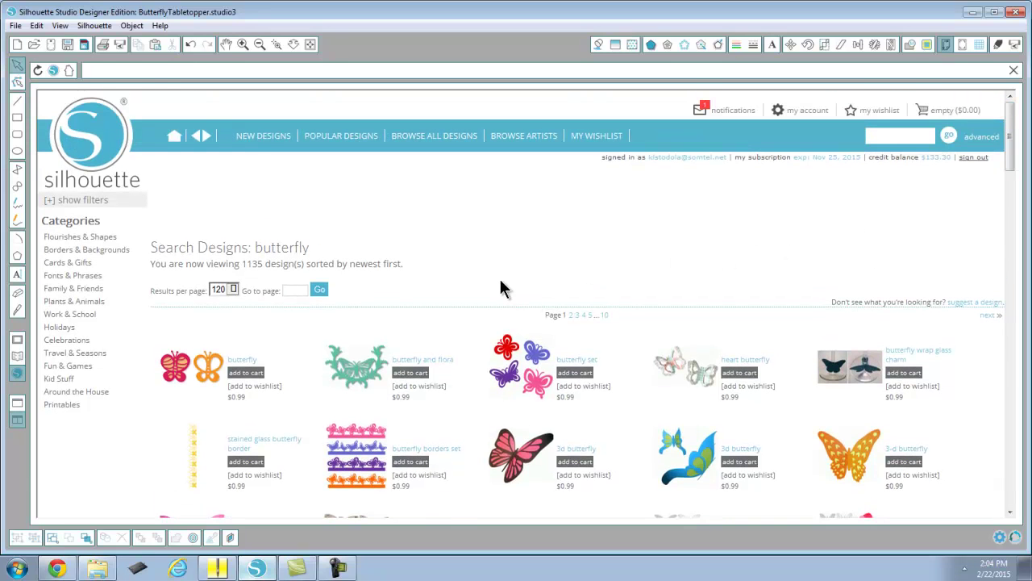
scroll(500, 284, down, 3)
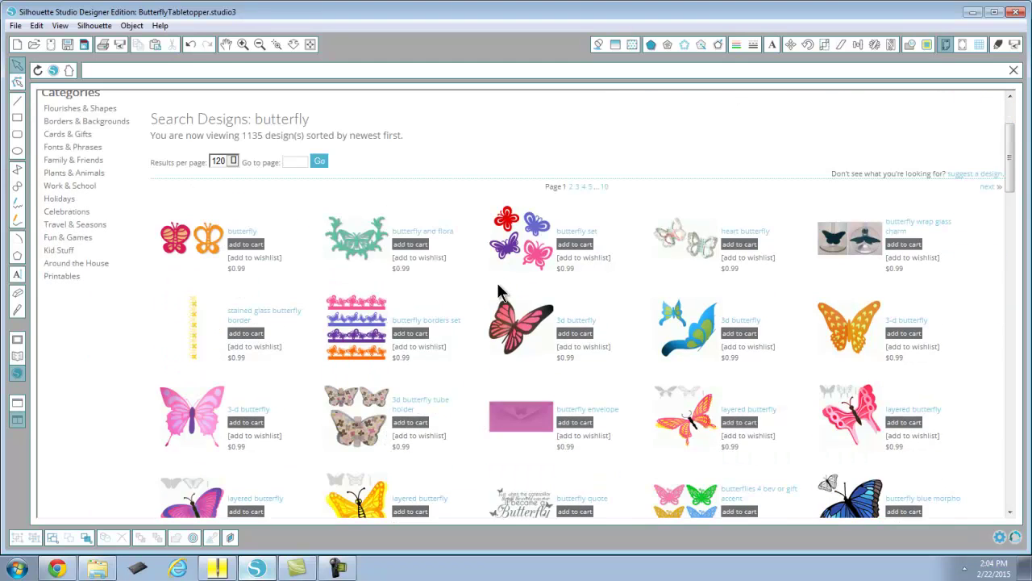
scroll(499, 292, up, 3)
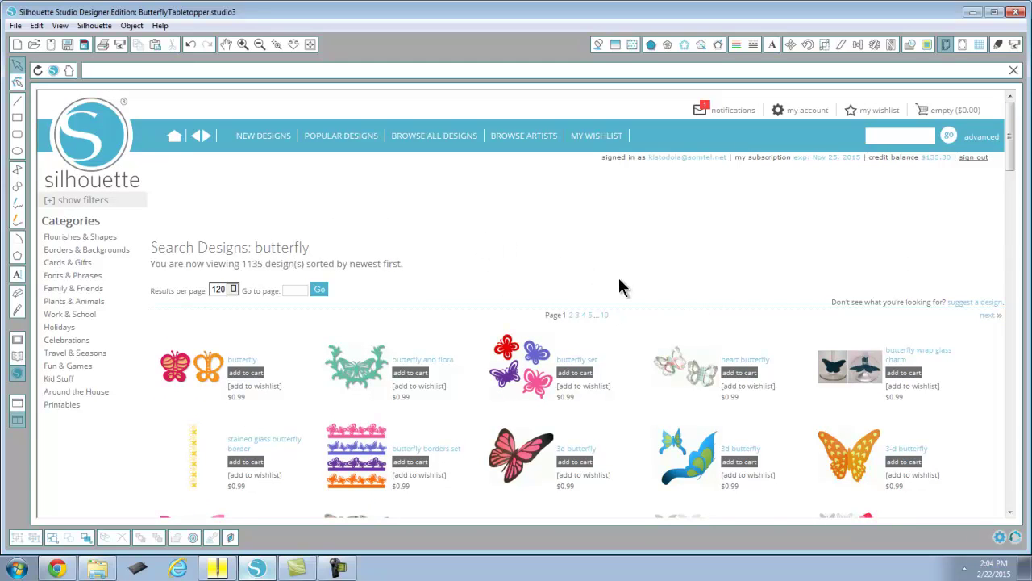
scroll(618, 281, down, 5)
scroll(618, 281, up, 3)
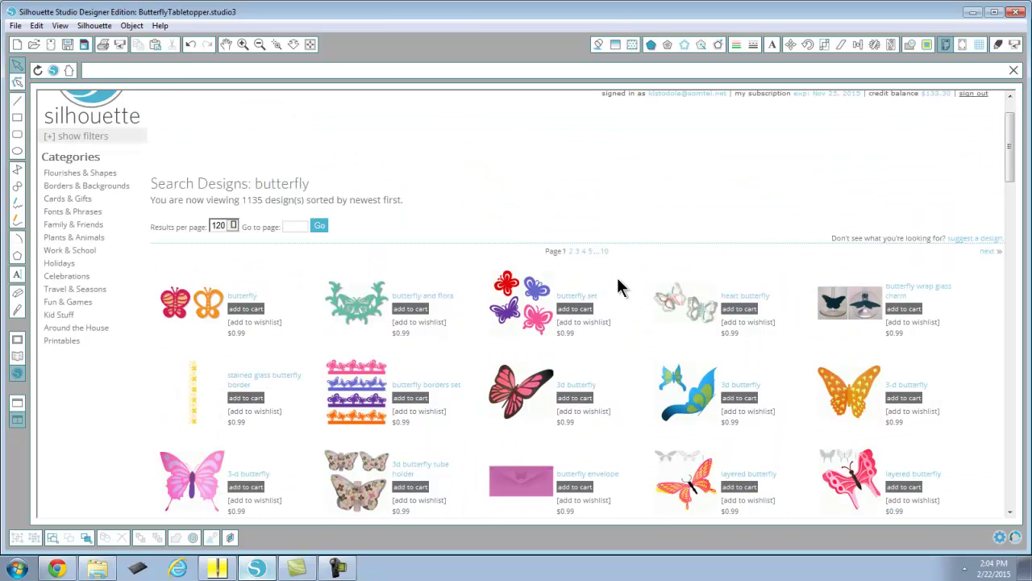
scroll(618, 279, up, 2)
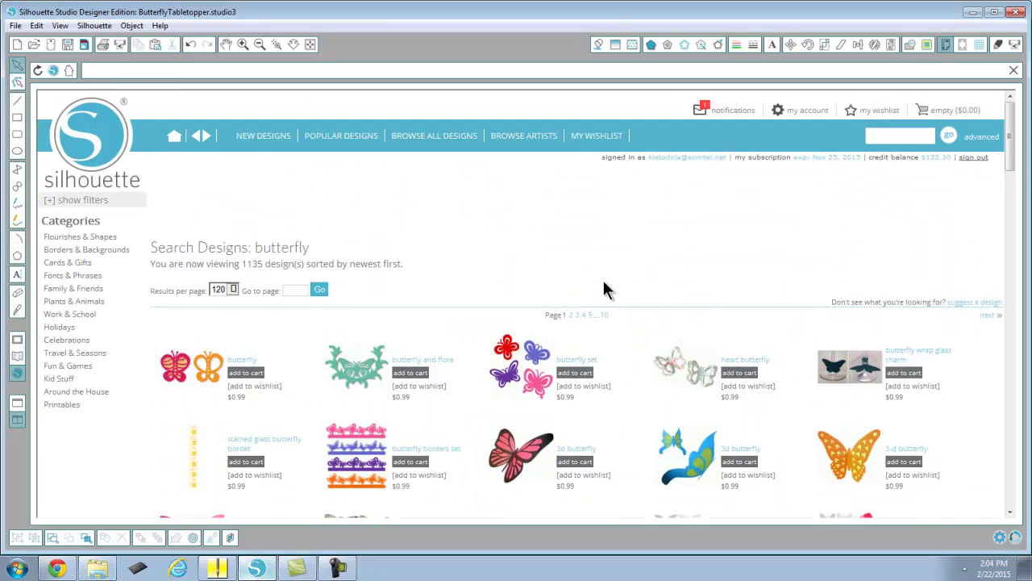
scroll(496, 261, down, 3)
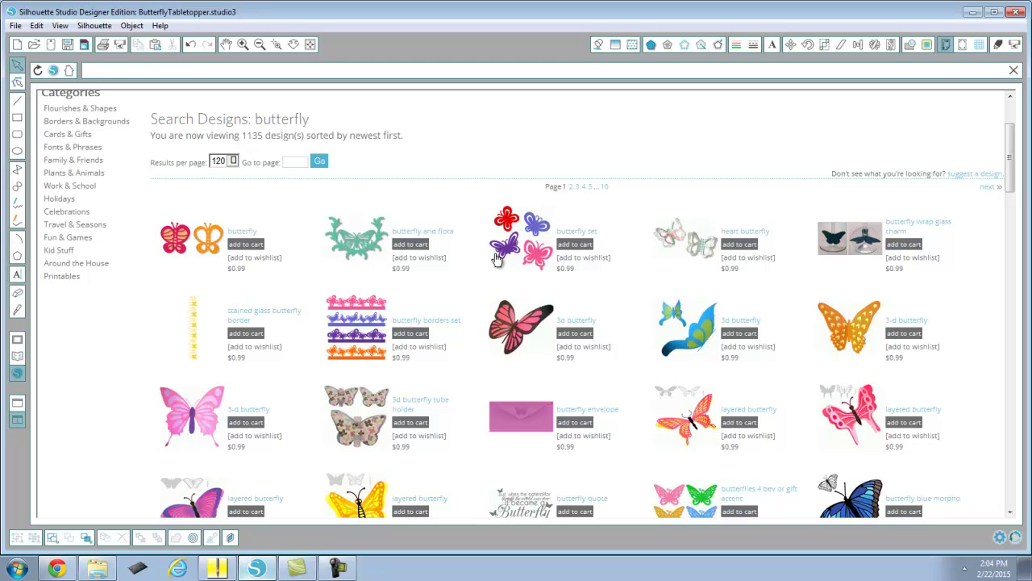
mouse_move(499, 260)
scroll(104, 415, up, 3)
scroll(106, 413, down, 3)
scroll(103, 414, up, 3)
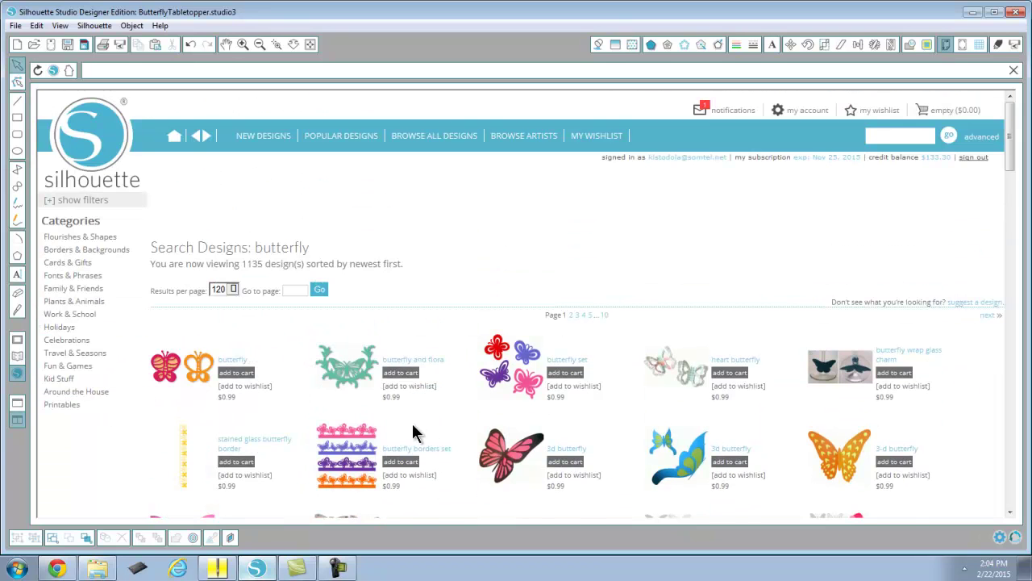
scroll(420, 432, down, 3)
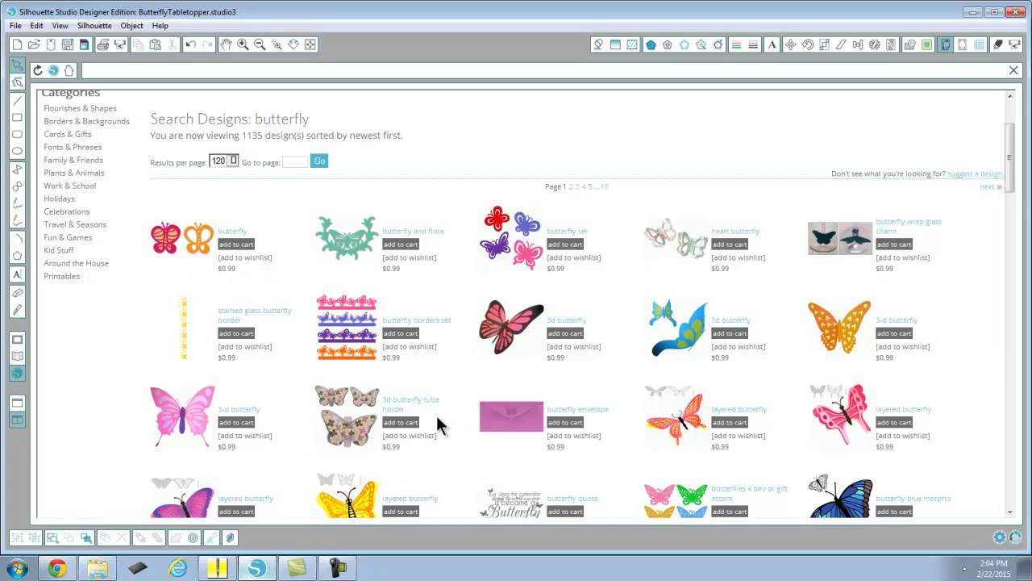
mouse_move(496, 420)
scroll(451, 363, down, 9)
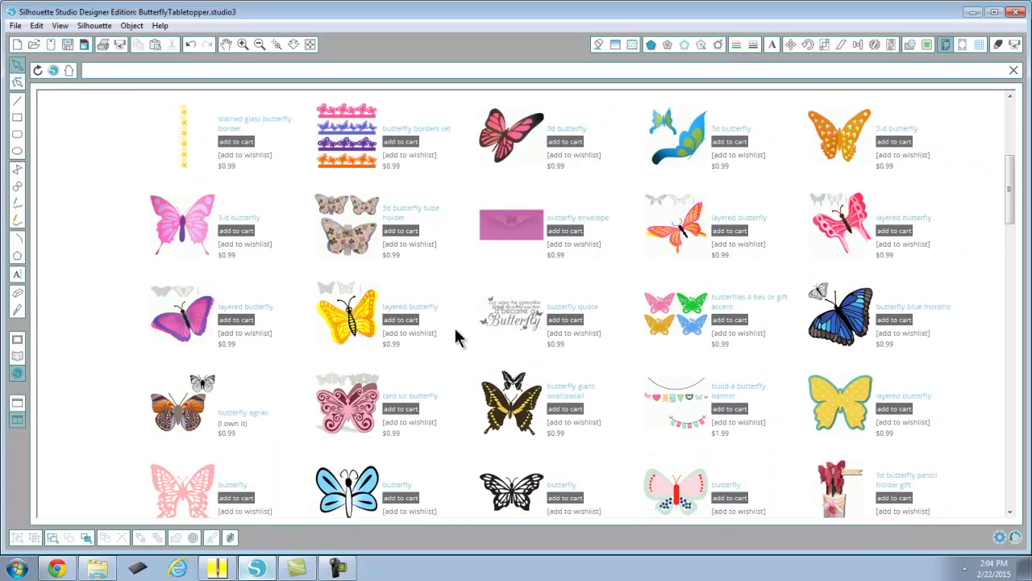
scroll(456, 337, up, 7)
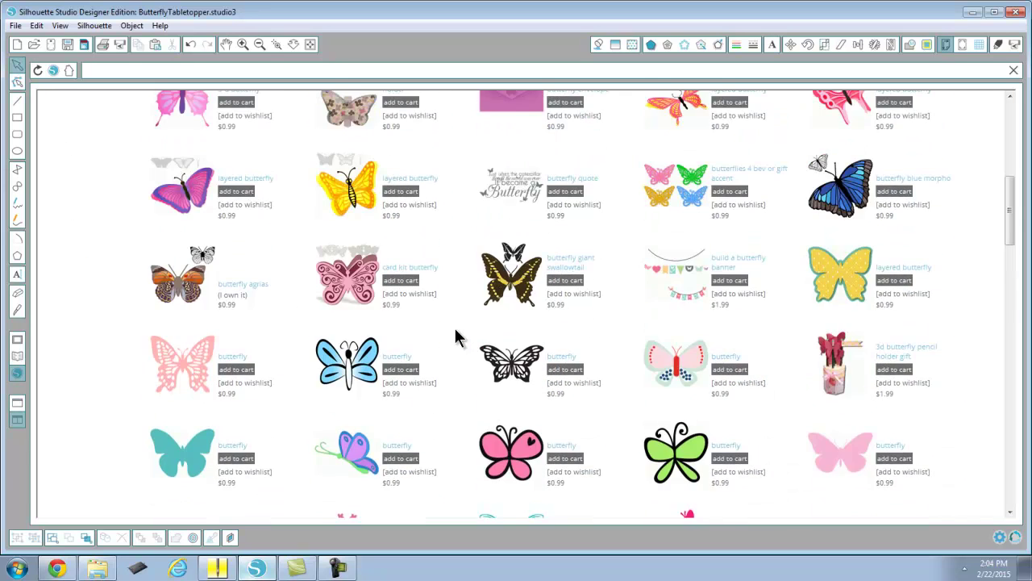
scroll(456, 337, up, 4)
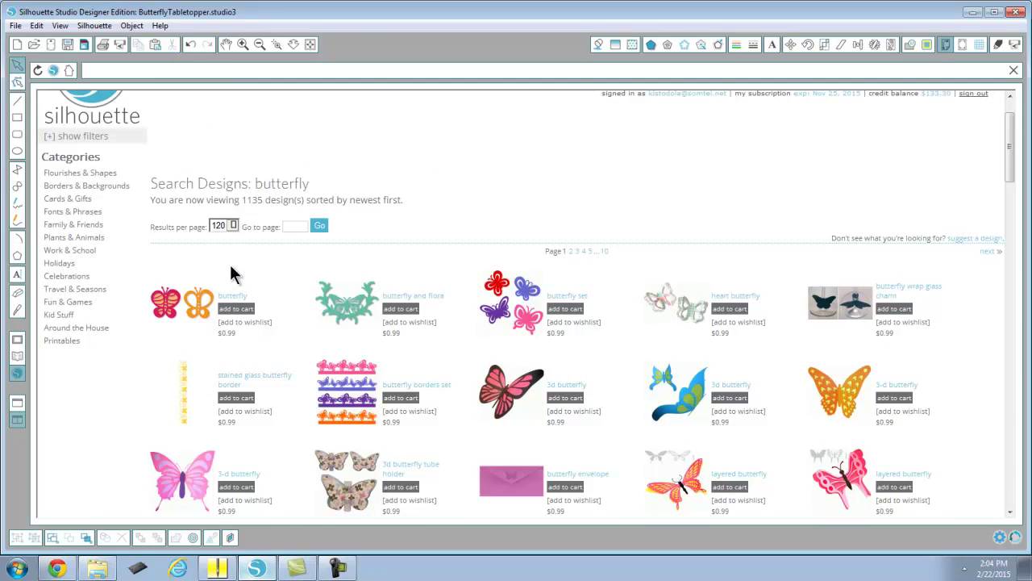
scroll(249, 454, down, 5)
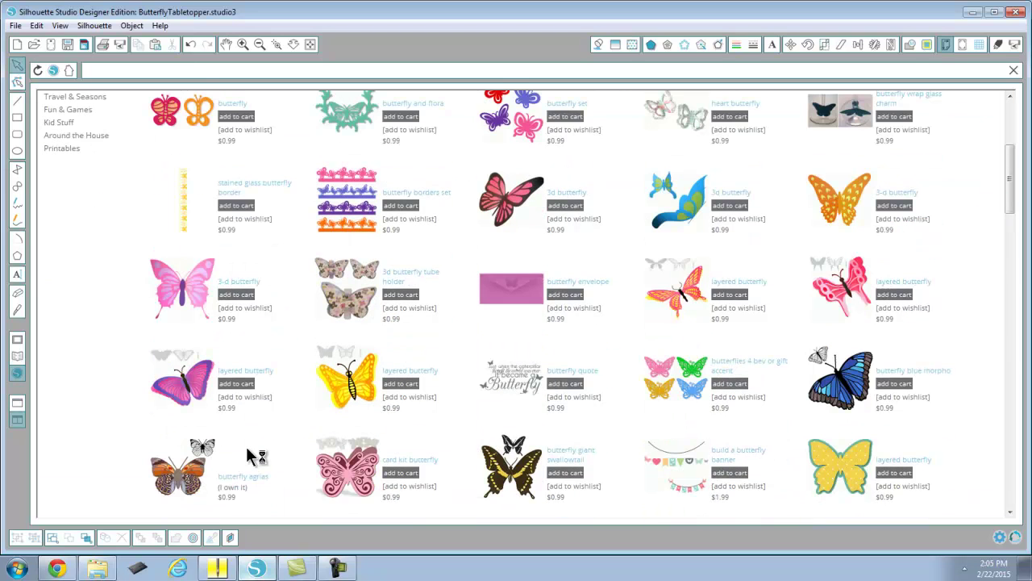
scroll(288, 360, down, 3)
scroll(325, 334, down, 3)
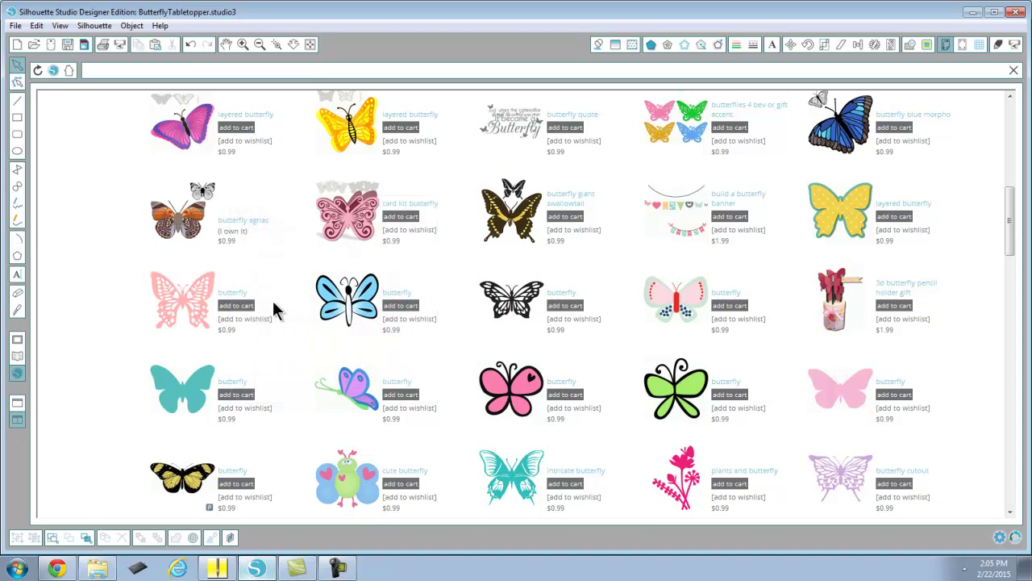
scroll(333, 372, up, 4)
scroll(329, 383, down, 3)
scroll(329, 385, down, 3)
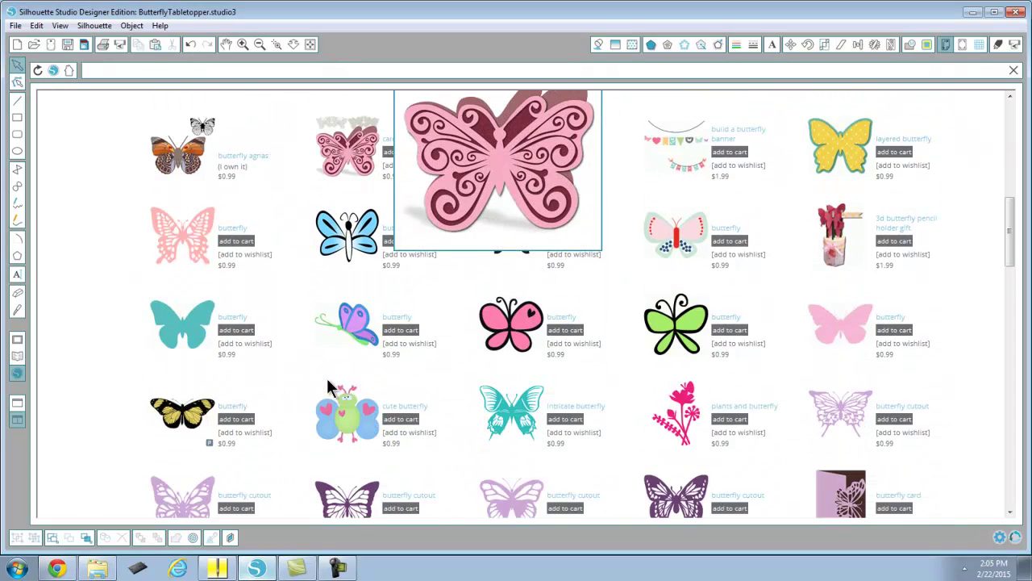
scroll(292, 373, up, 4)
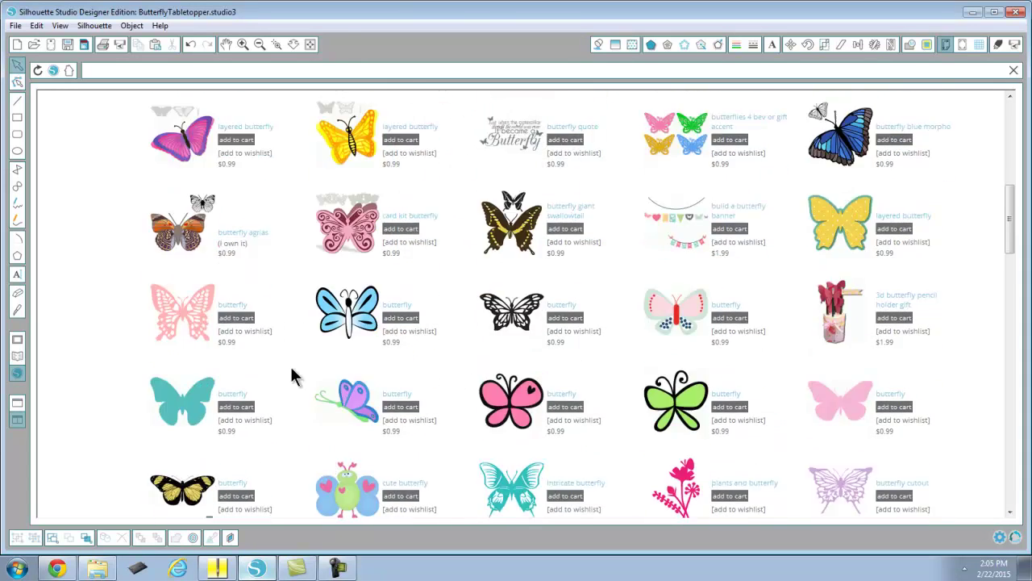
scroll(292, 372, up, 3)
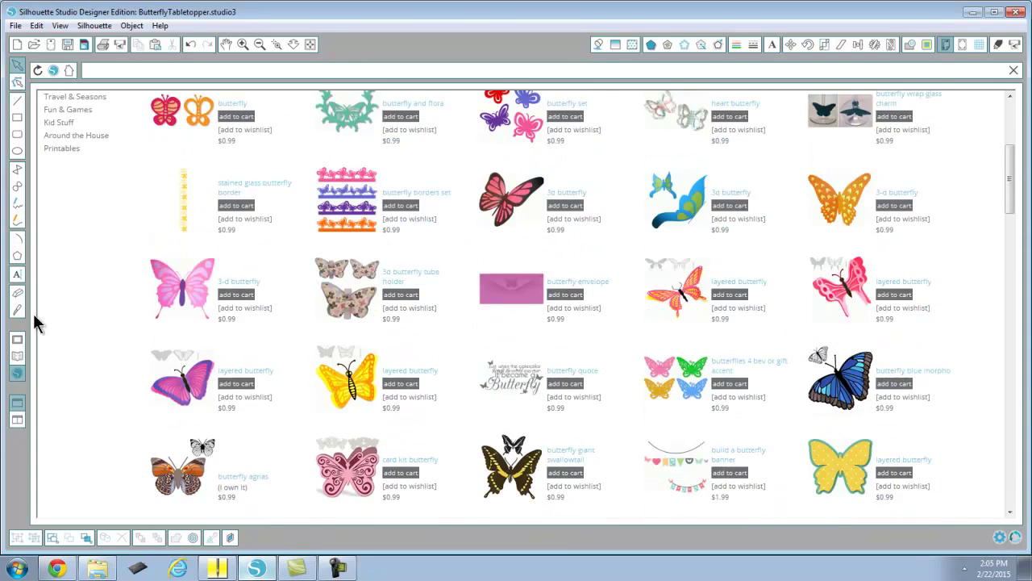
Step: Show the butterfly designs in the personal library, and create a new blank drawing
click(17, 359)
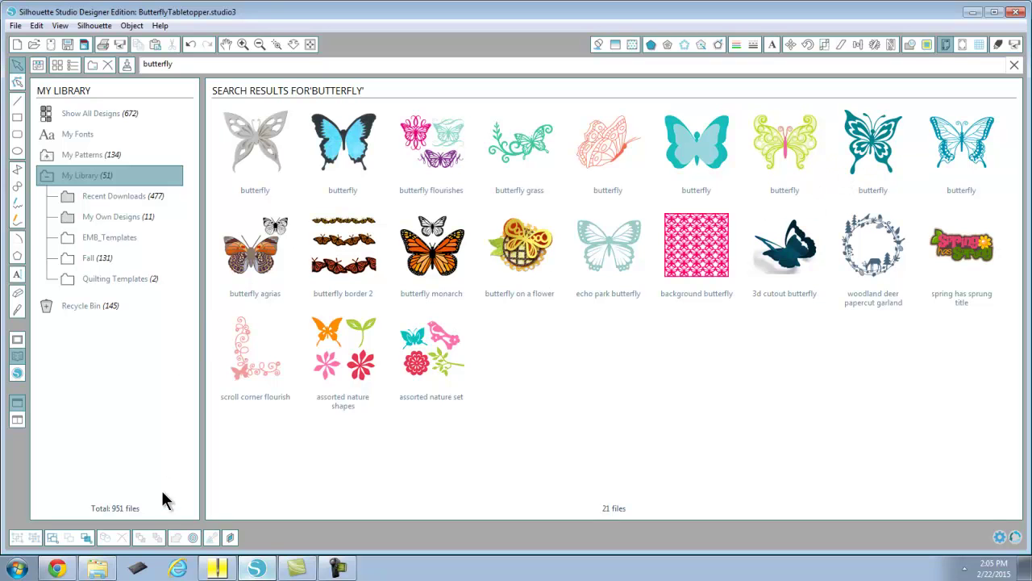
click(17, 46)
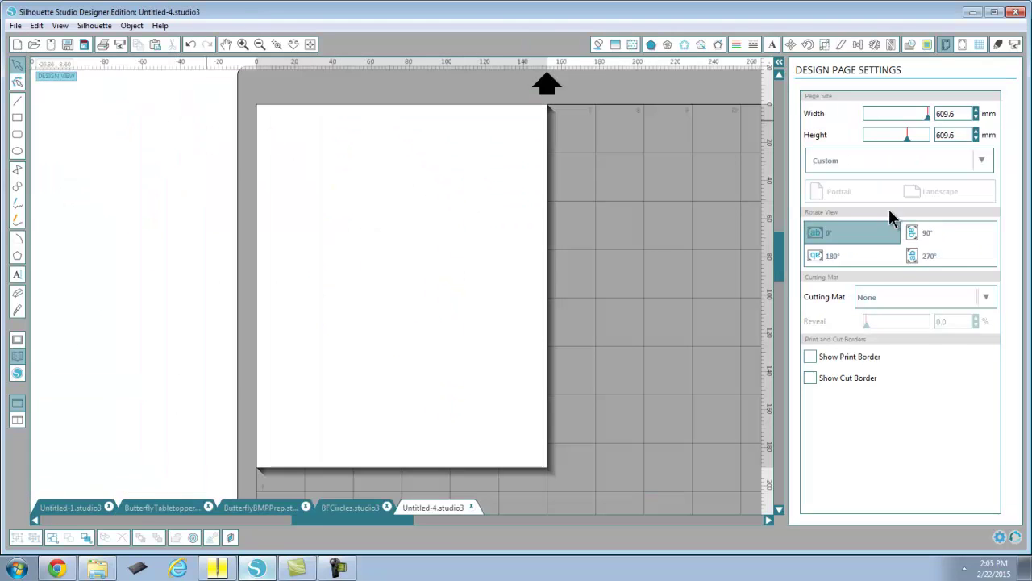
Step: Insert the teal swallowtail-shaped butterfly from the library's butterfly results into the drawing and nudge it upward on the page
click(17, 357)
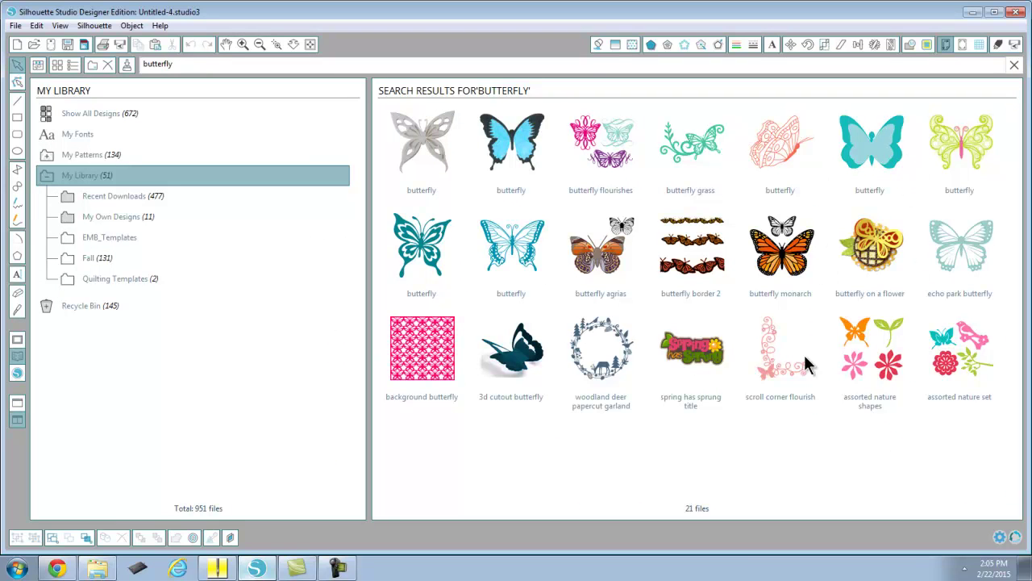
double_click(393, 240)
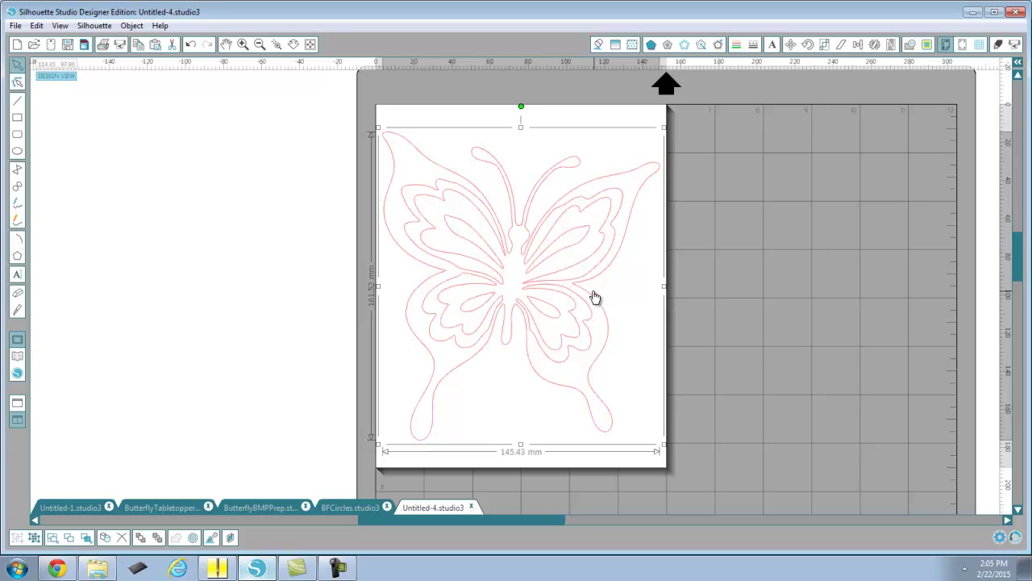
mouse_move(592, 292)
mouse_down()
mouse_move(601, 269)
mouse_move(587, 274)
mouse_move(594, 290)
mouse_up()
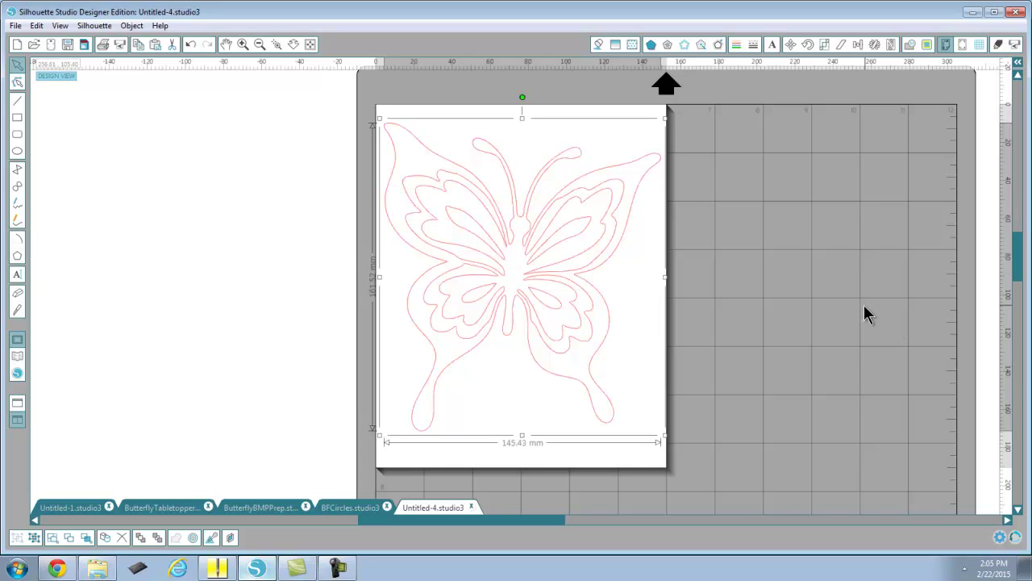
Step: Release the butterfly's compound path and ungroup it so that its outline and inner wing shapes are separate
right_click(607, 253)
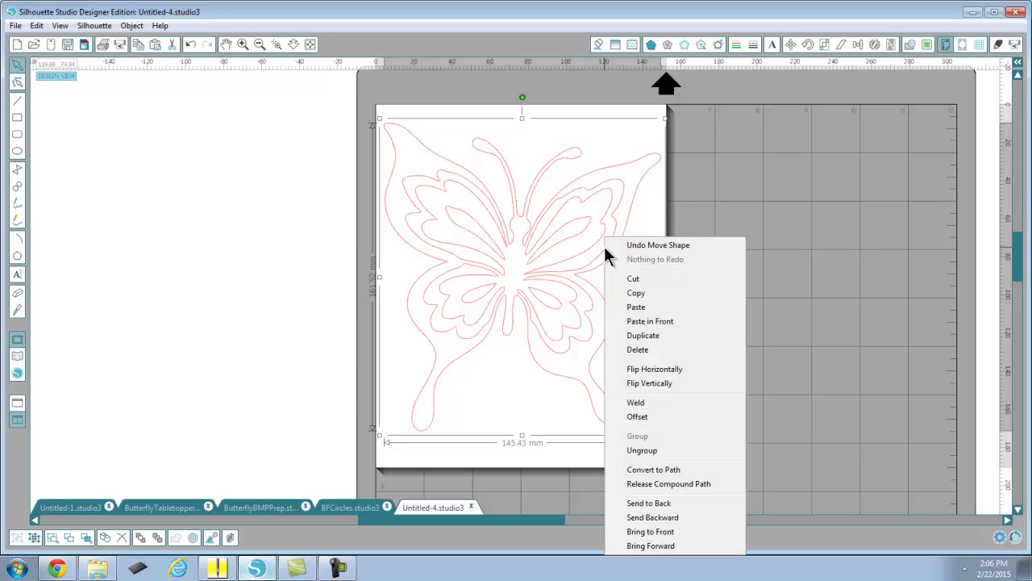
click(651, 486)
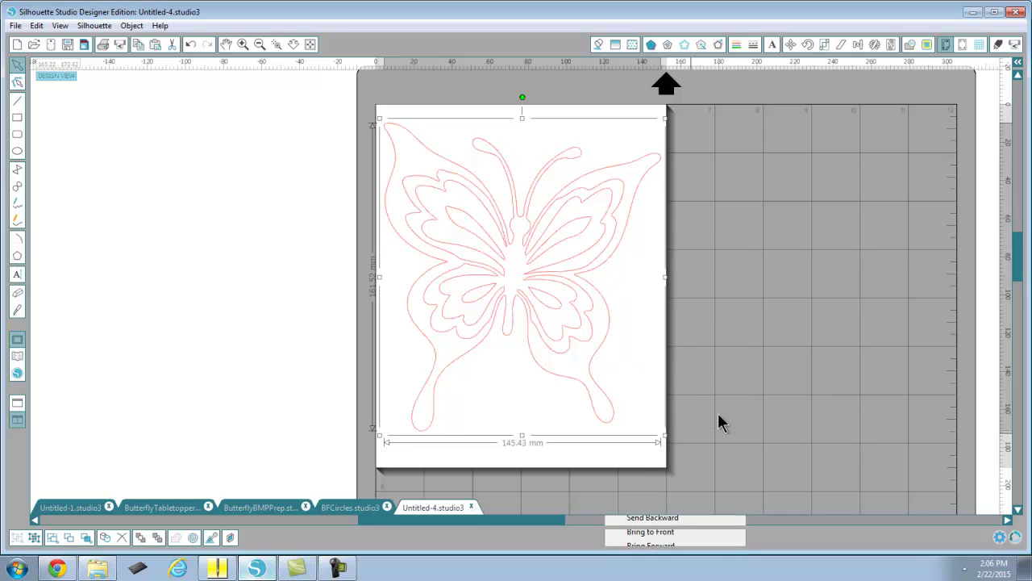
click(735, 400)
click(597, 344)
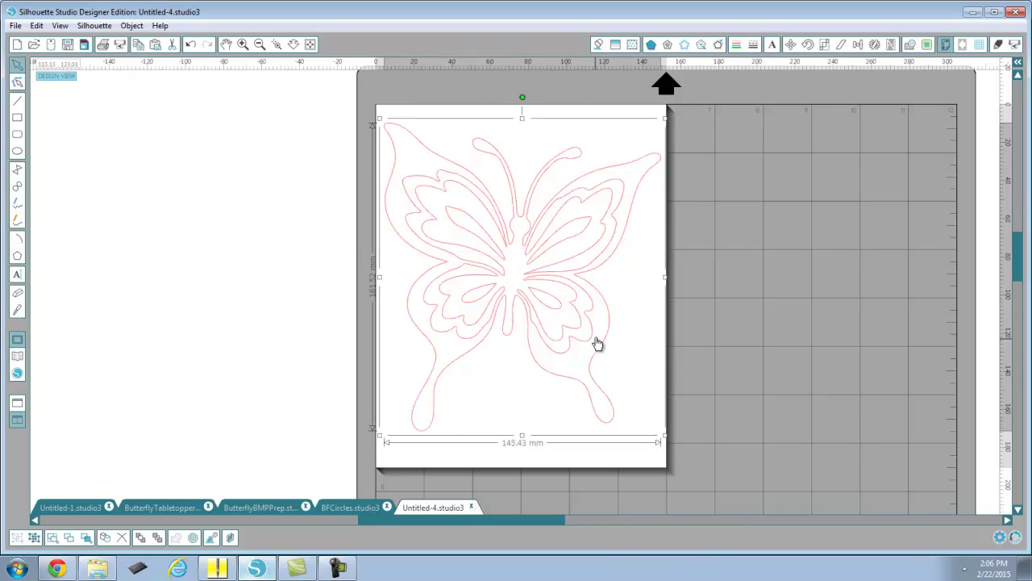
right_click(586, 336)
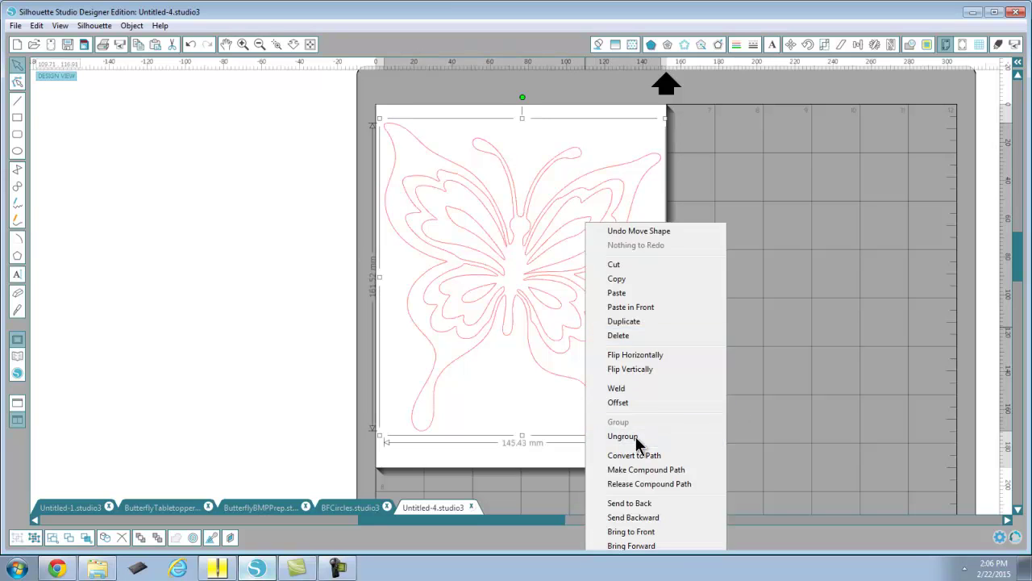
click(634, 437)
click(598, 345)
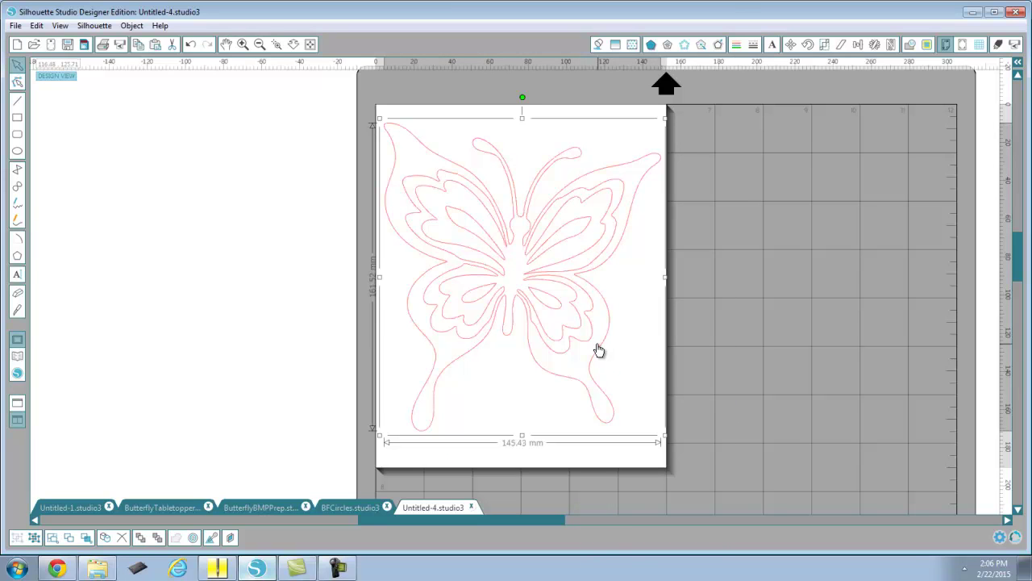
right_click(597, 347)
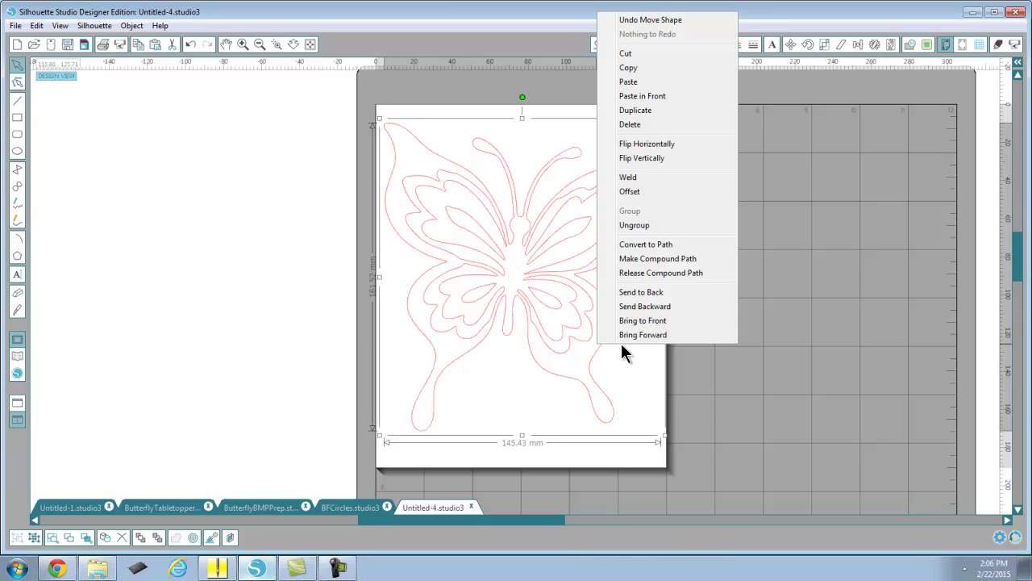
click(627, 274)
right_click(591, 281)
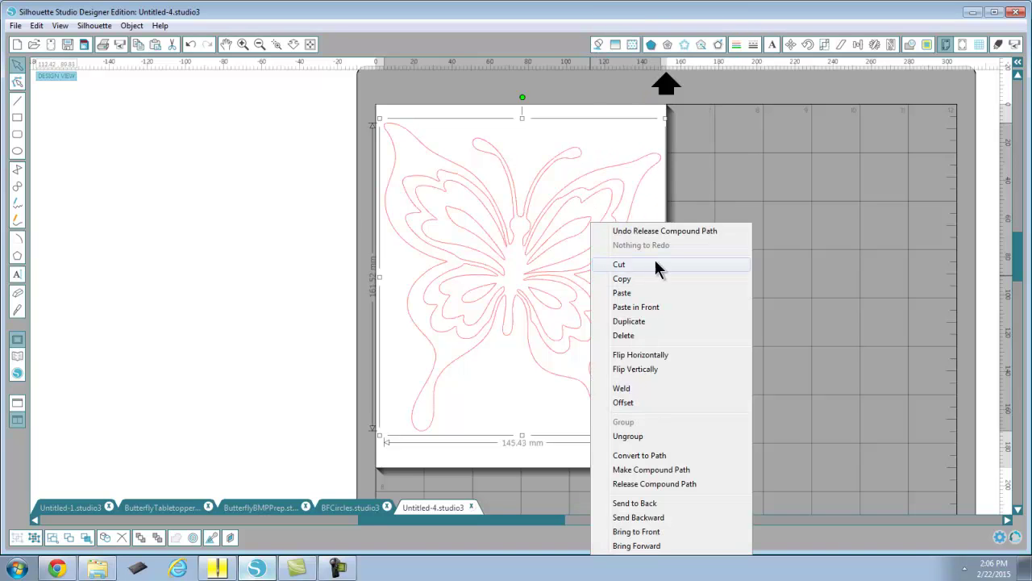
click(642, 434)
click(698, 346)
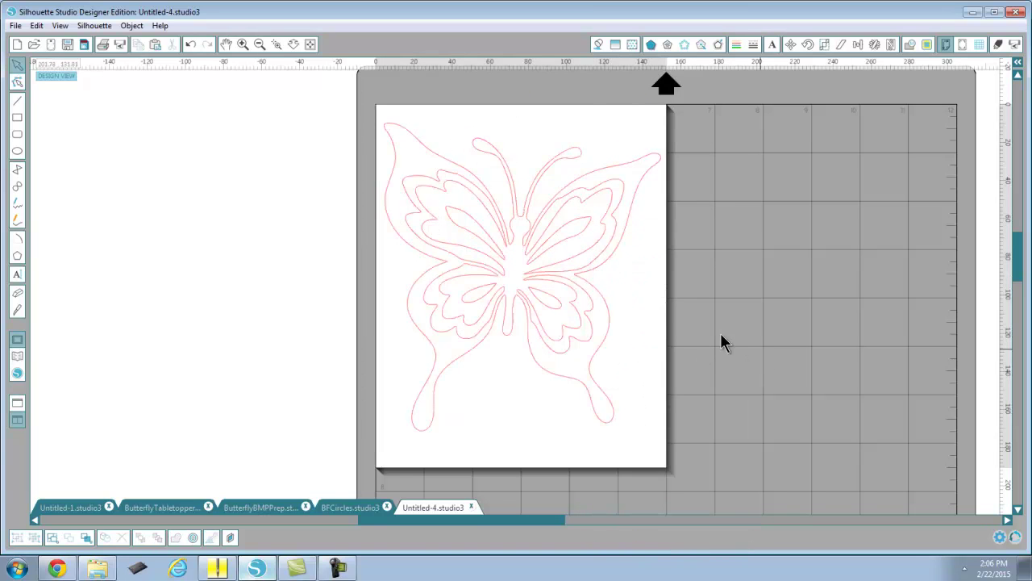
Step: Move the outer butterfly outline off the page and delete all the inner wing cutouts left on it
click(608, 269)
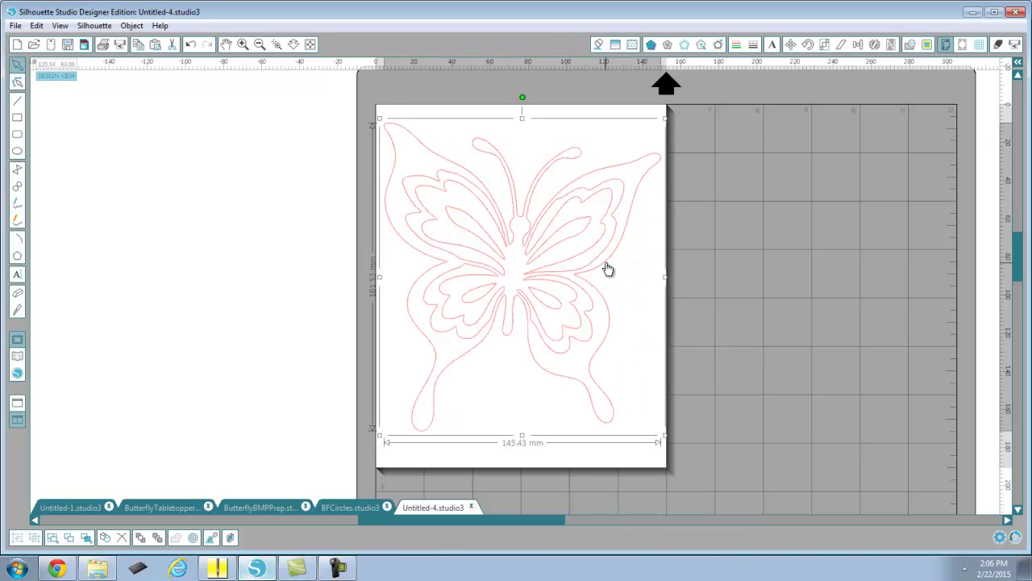
drag(521, 280, 288, 269)
drag(633, 365, 406, 161)
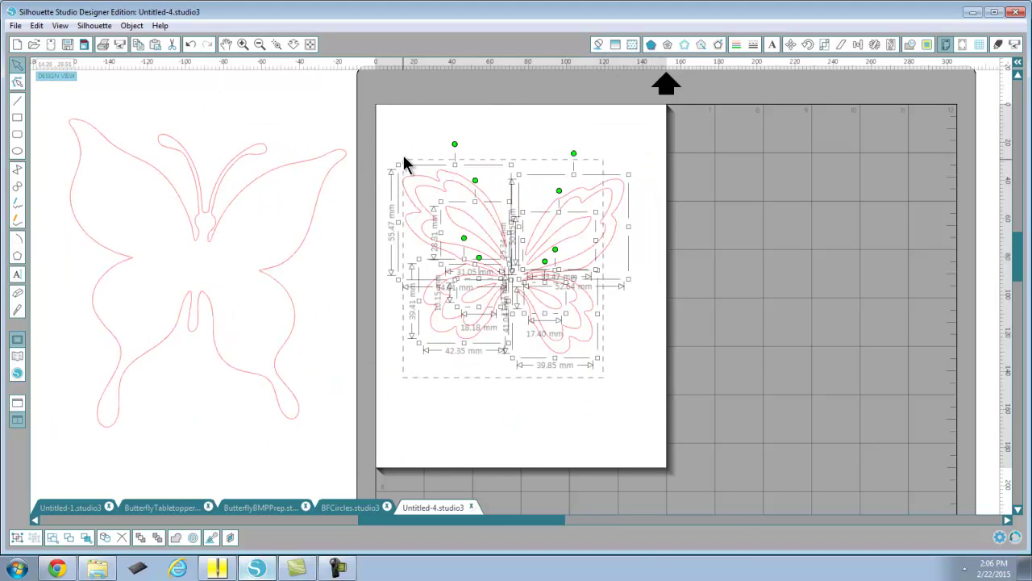
key(Delete)
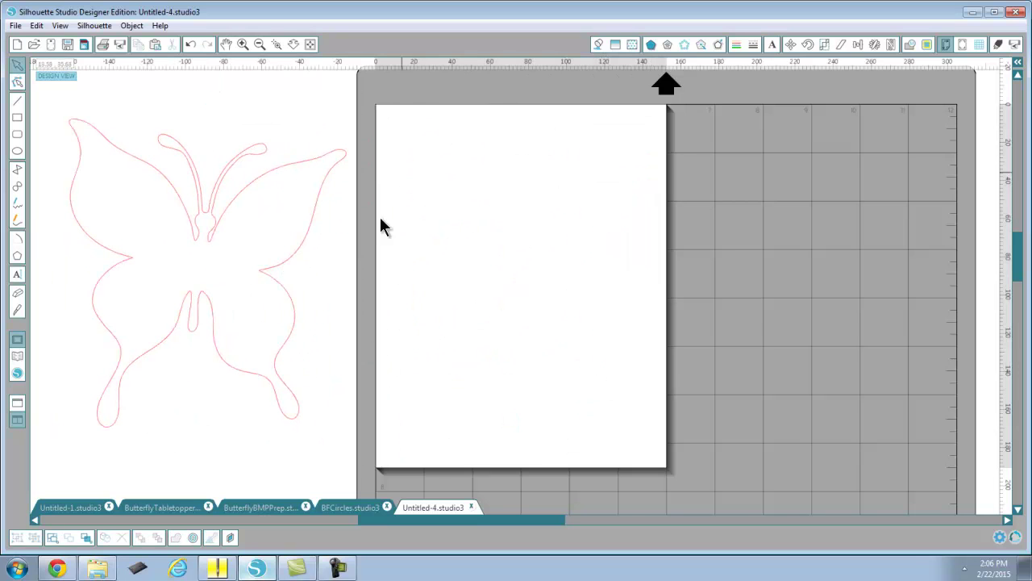
Step: Move the butterfly outline back over the page and center it to the page
drag(422, 276, 538, 279)
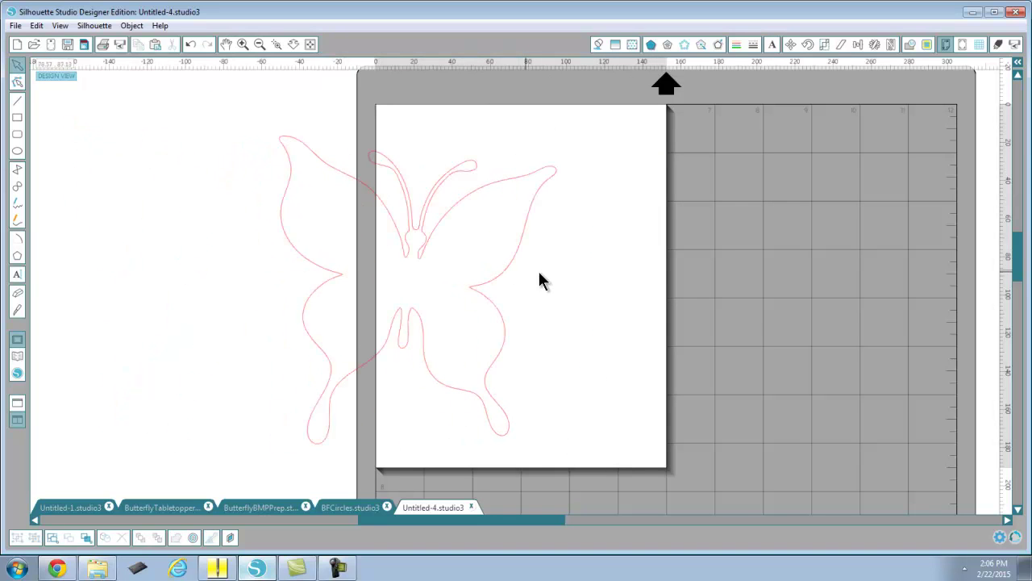
click(857, 45)
click(872, 400)
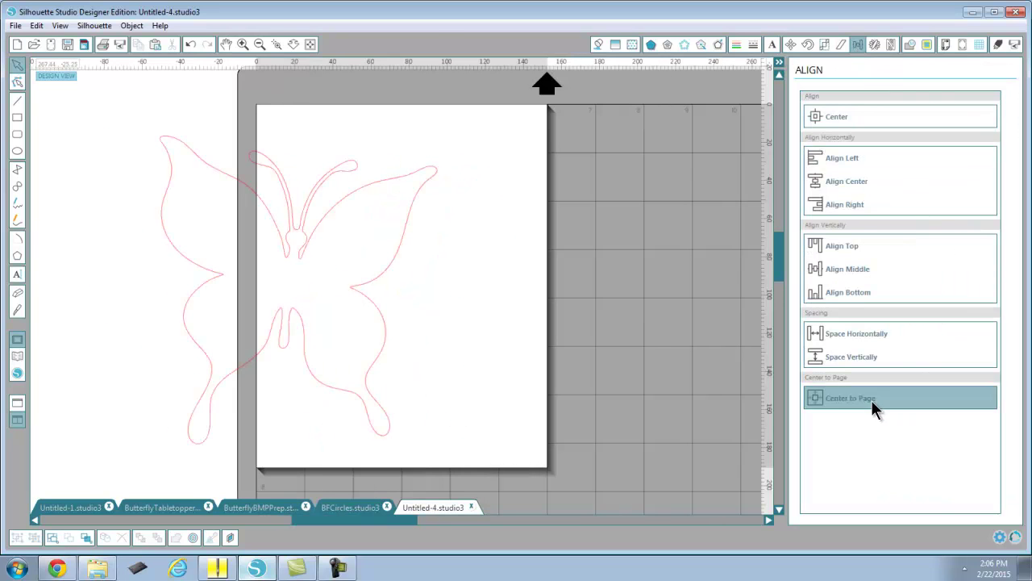
click(389, 281)
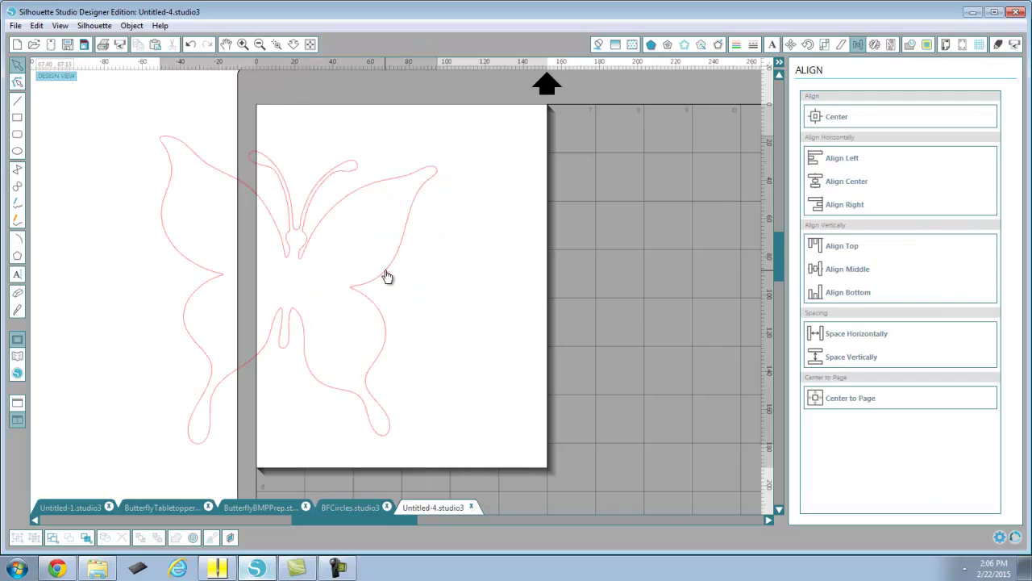
click(861, 402)
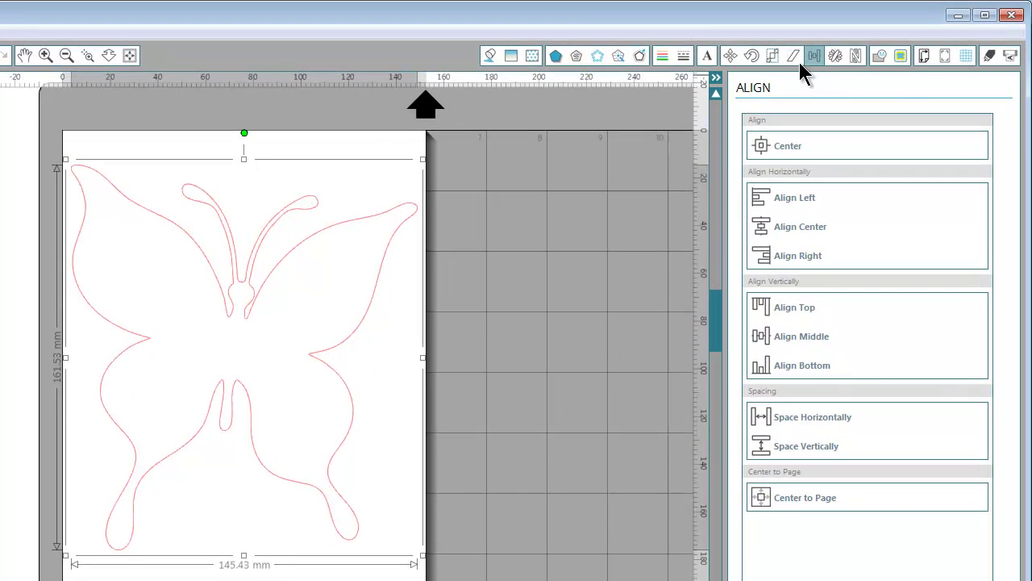
Step: Draw three small ovals on the left upper wing and one about 26 × 22 mm on the lower wing, adjusting their spacing
click(773, 55)
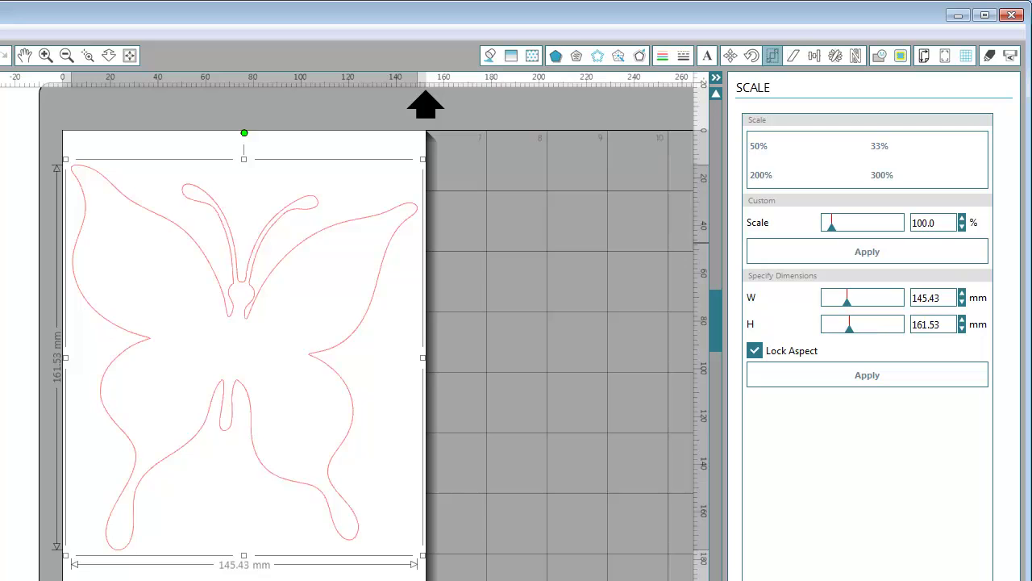
click(250, 383)
drag(135, 370, 198, 424)
drag(103, 212, 213, 332)
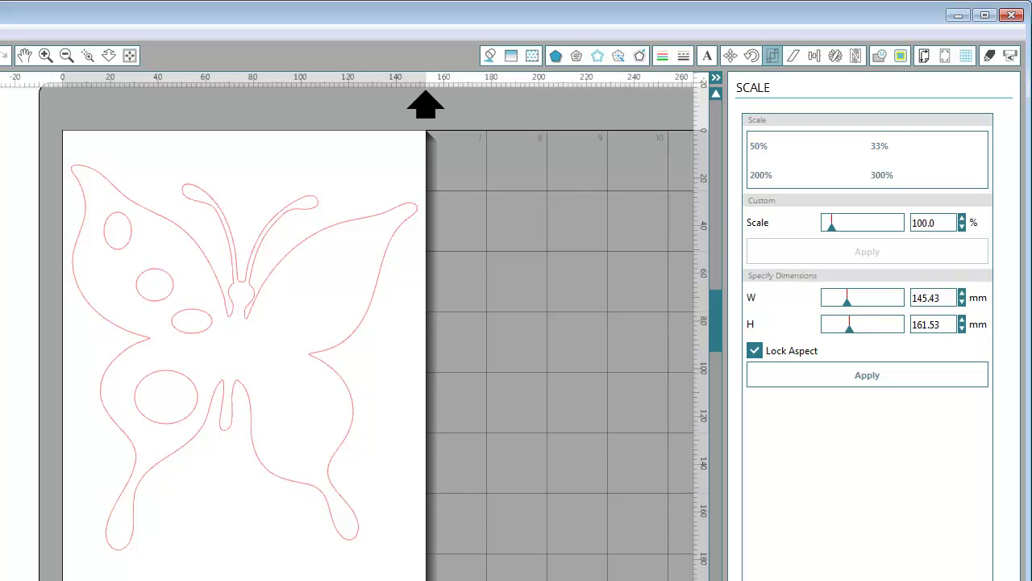
drag(157, 300, 145, 289)
drag(194, 341, 174, 329)
click(173, 330)
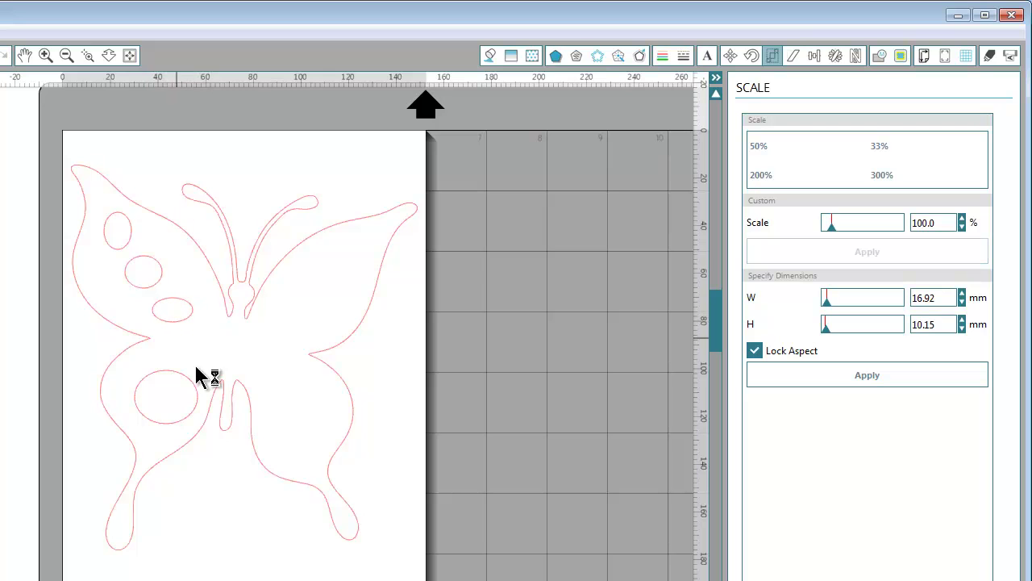
Step: Mirror the four left-wing ovals to the right and position the copies on the butterfly's right wings
click(127, 248)
shift+click(145, 287)
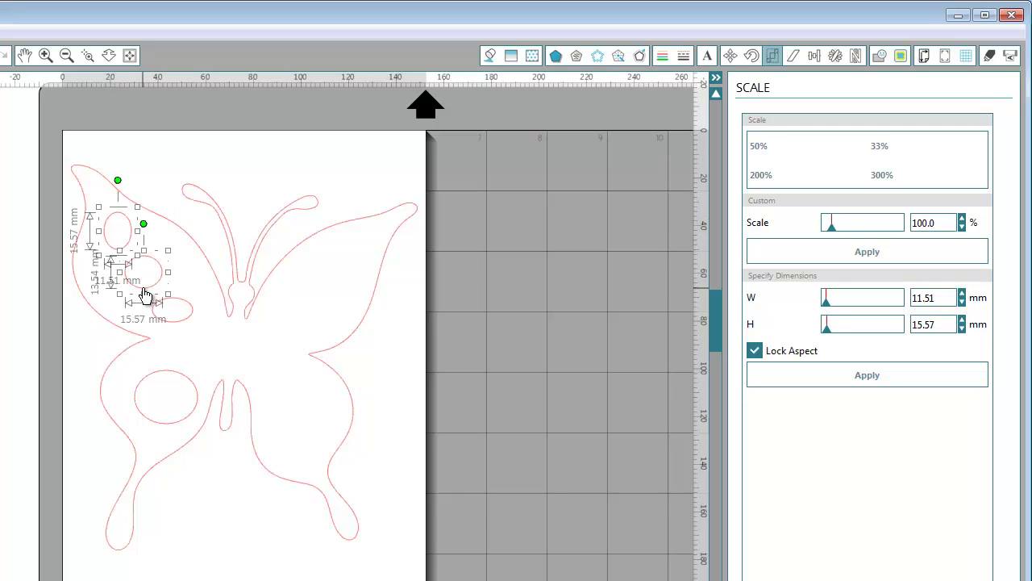
shift+click(171, 321)
shift+click(179, 391)
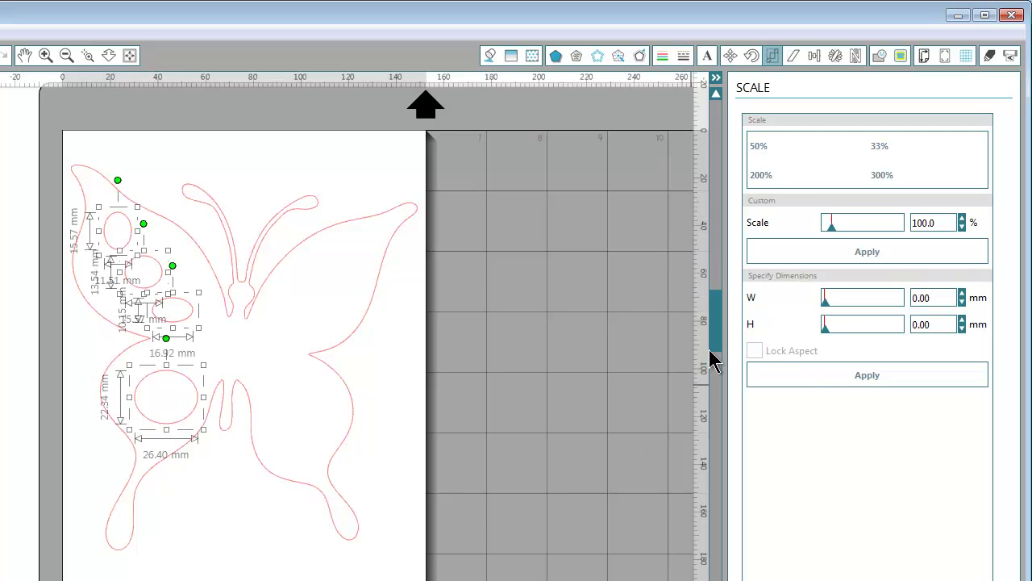
click(836, 55)
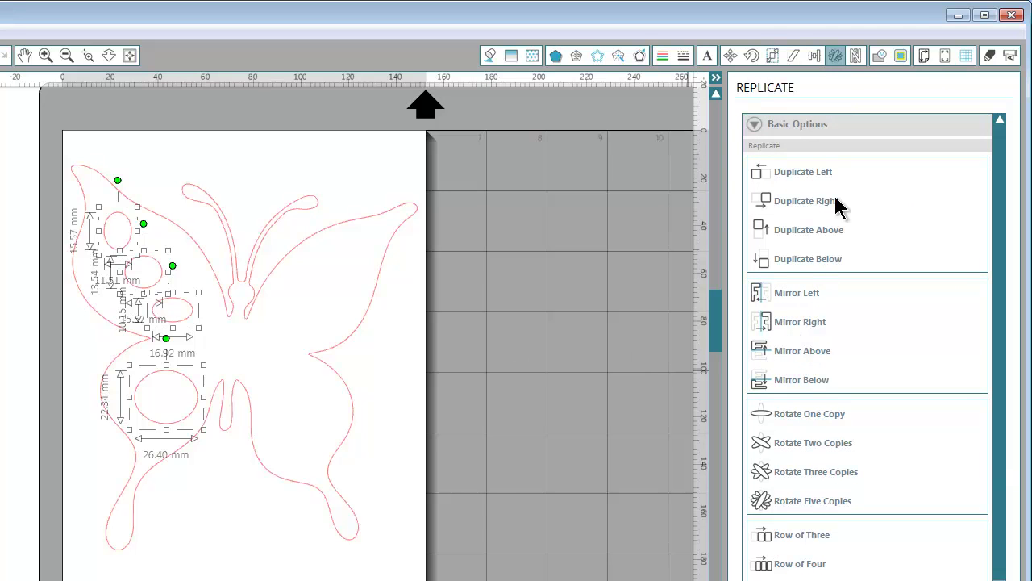
click(763, 337)
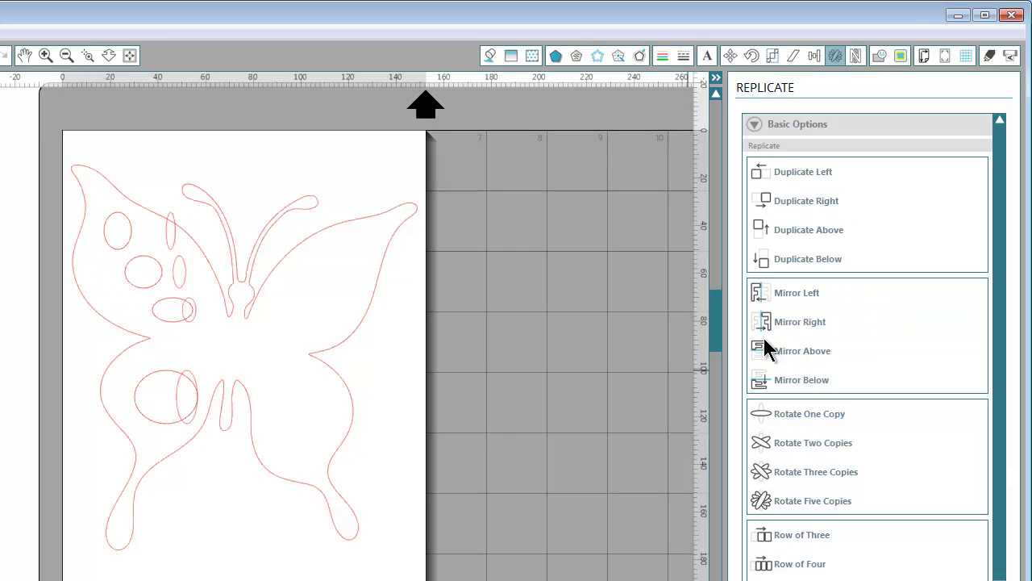
drag(238, 428, 306, 449)
click(504, 467)
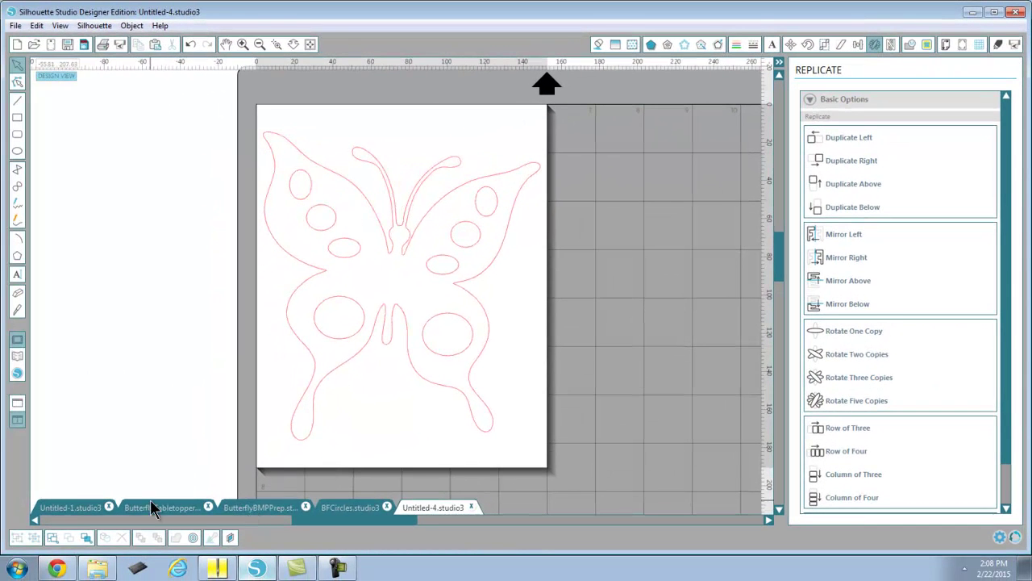
Step: Copy the rightmost butterfly of the upper border in the ButterflyTabletopper drawing and return to Untitled-4
click(158, 507)
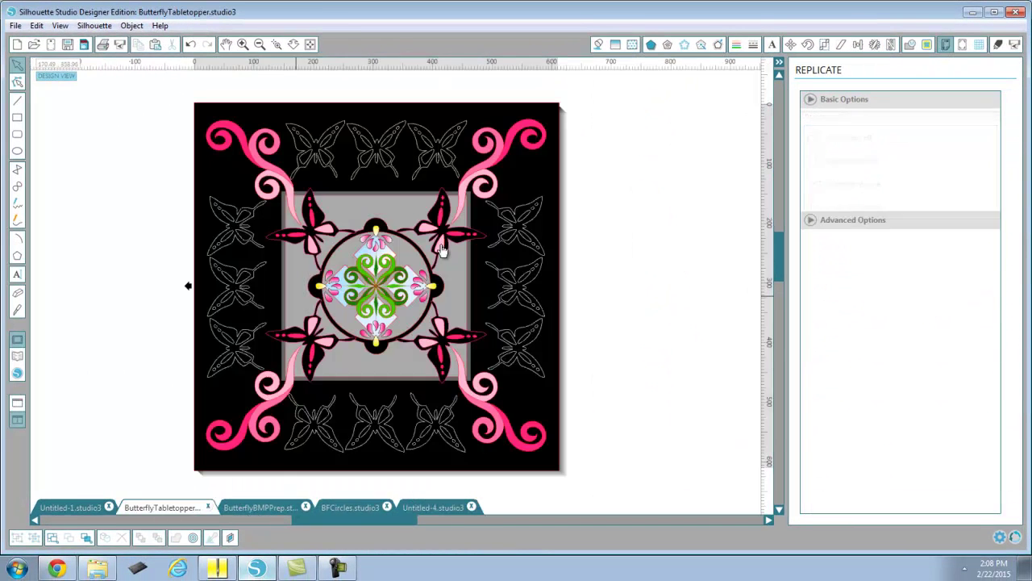
click(435, 162)
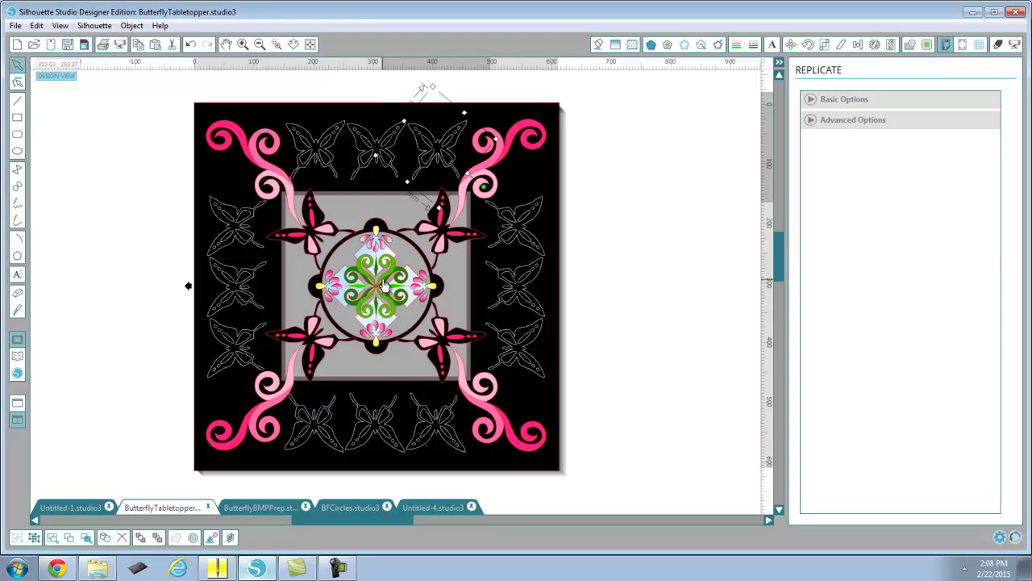
key(k)
click(431, 507)
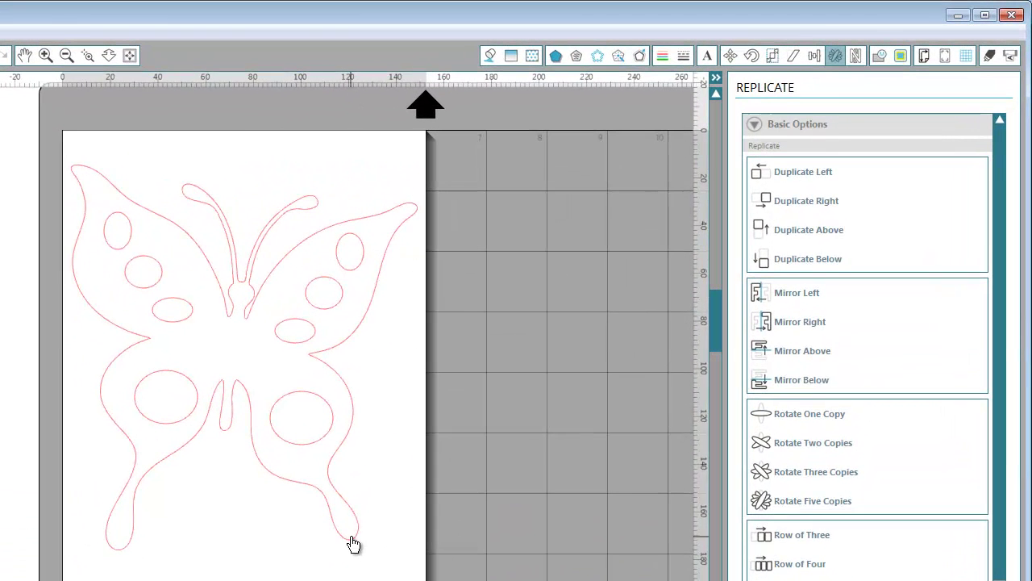
Step: Delete the practice butterfly outline and all of its ovals from the page
click(354, 545)
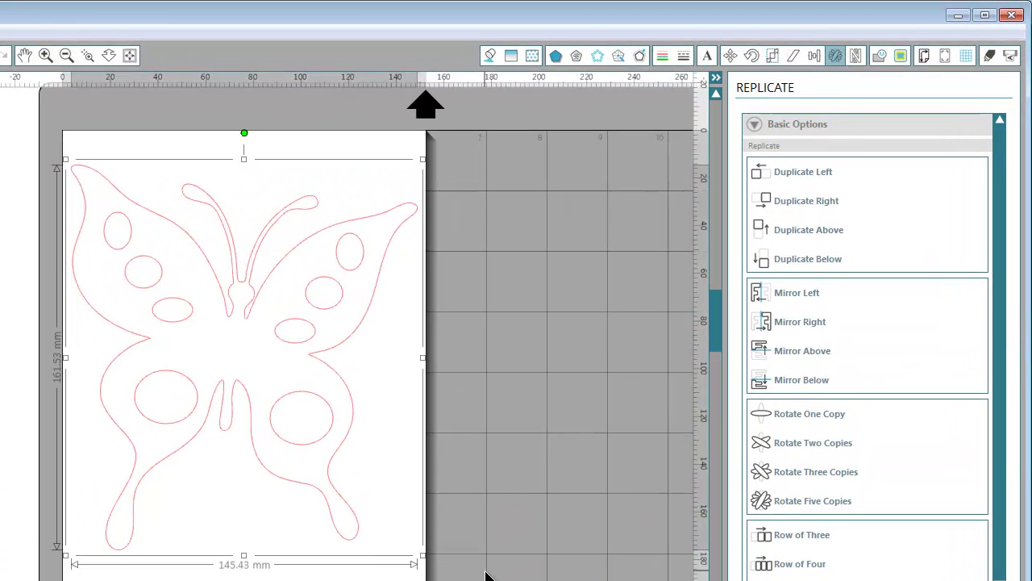
key(Delete)
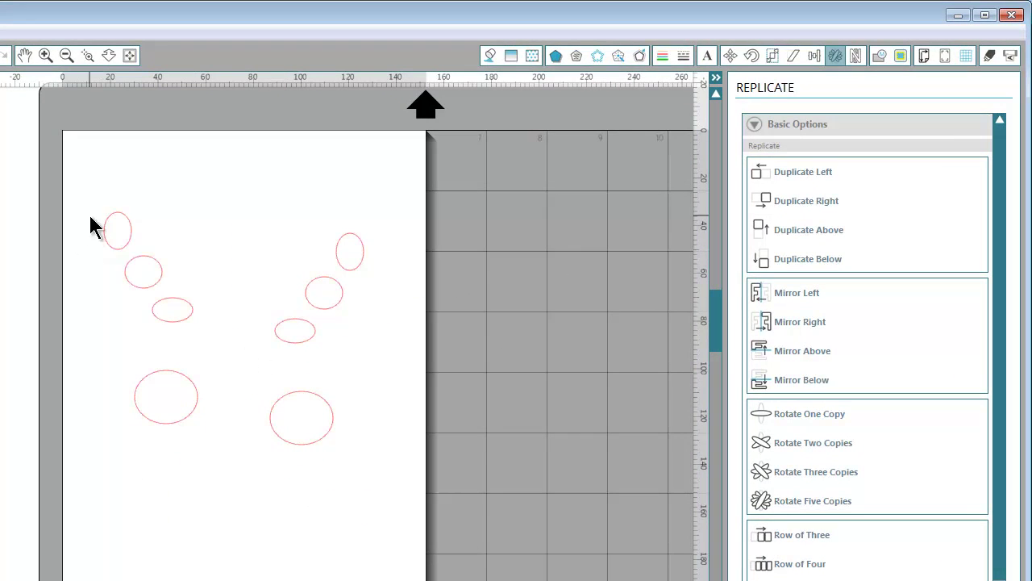
drag(92, 226, 363, 500)
key(Delete)
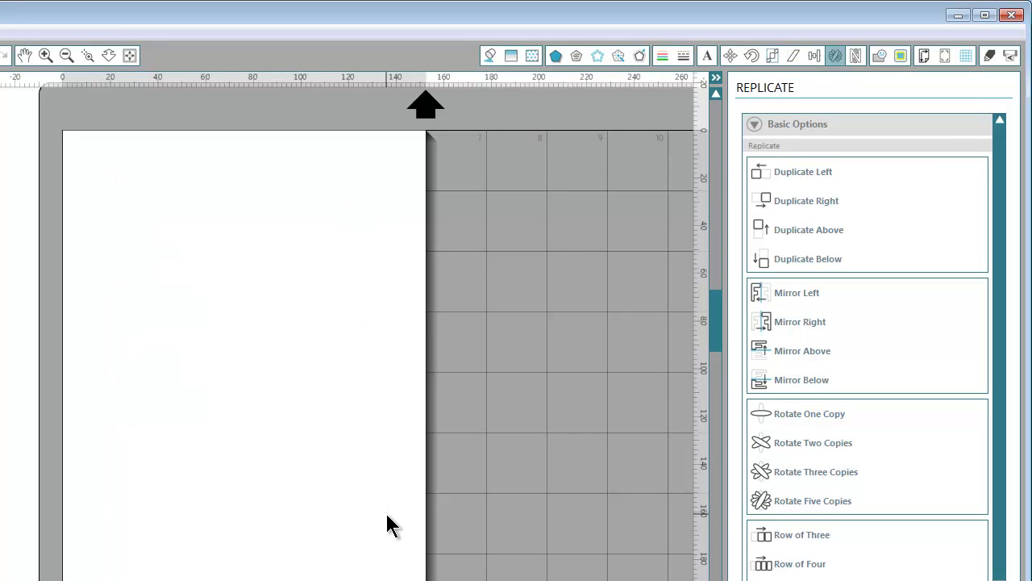
Step: Paste the copied black butterfly into the drawing and position it on the page
right_click(314, 439)
click(348, 111)
drag(345, 393, 302, 381)
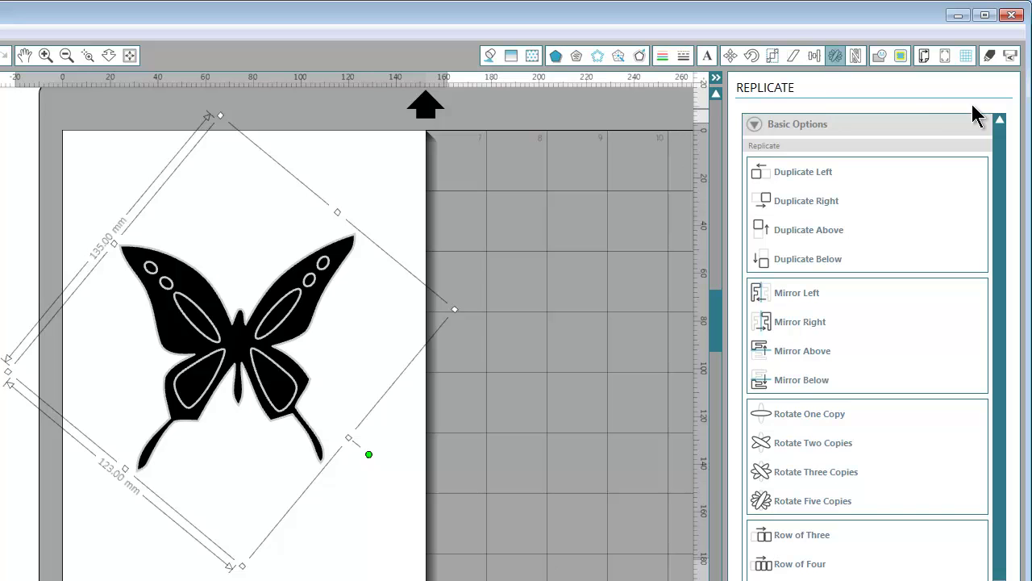
Step: Set the design page size to 200 mm wide and 200 mm high
click(925, 56)
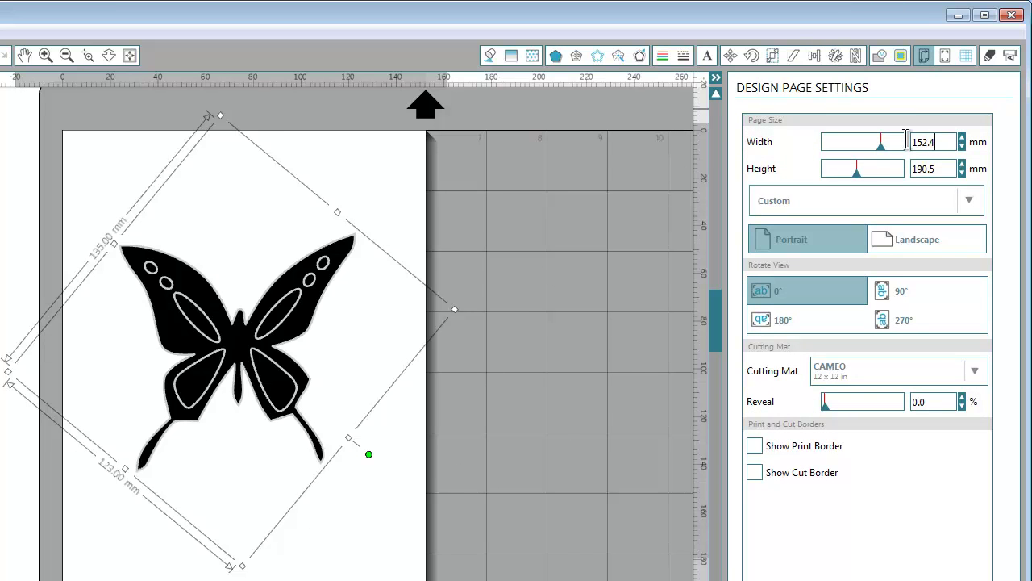
drag(953, 141, 884, 145)
text(200)
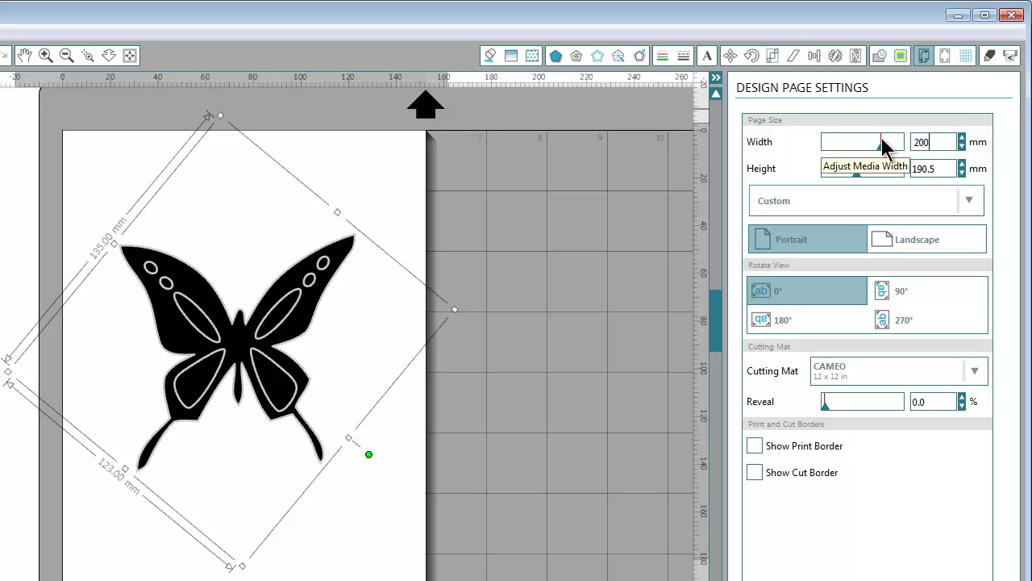
key(Tab)
text(200)
key(Tab)
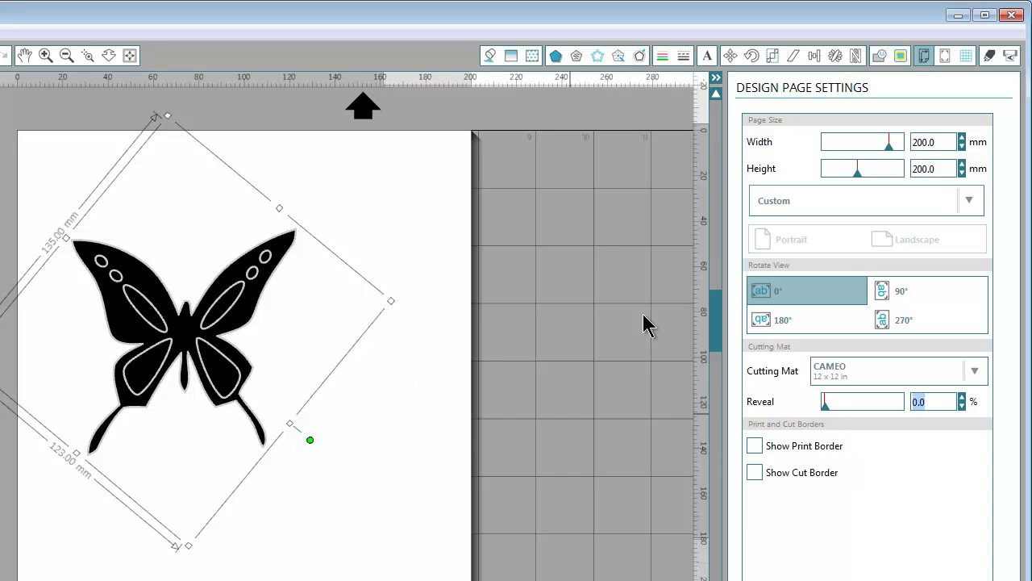
Step: Center the black butterfly on the page and deselect it
click(815, 57)
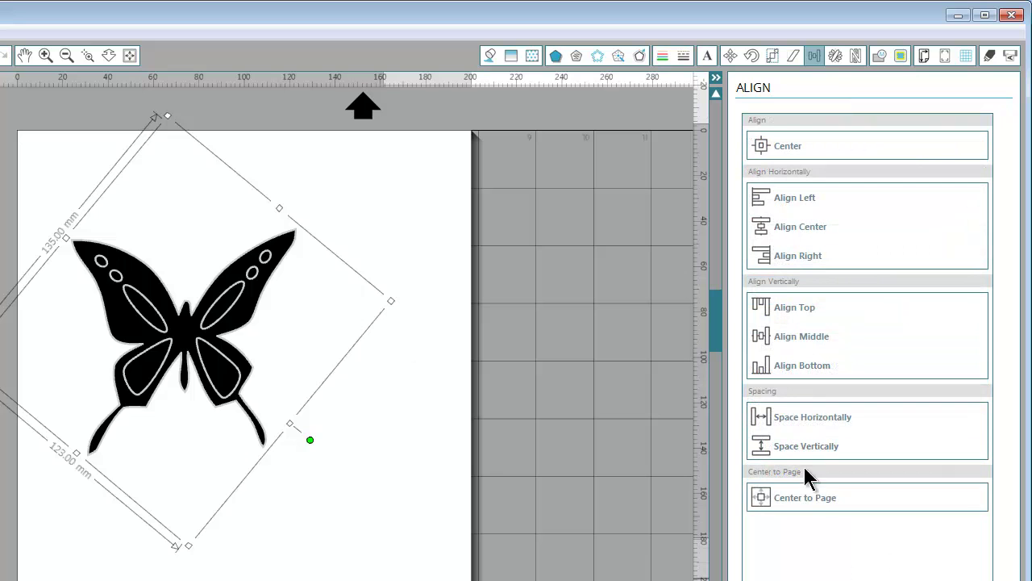
click(768, 498)
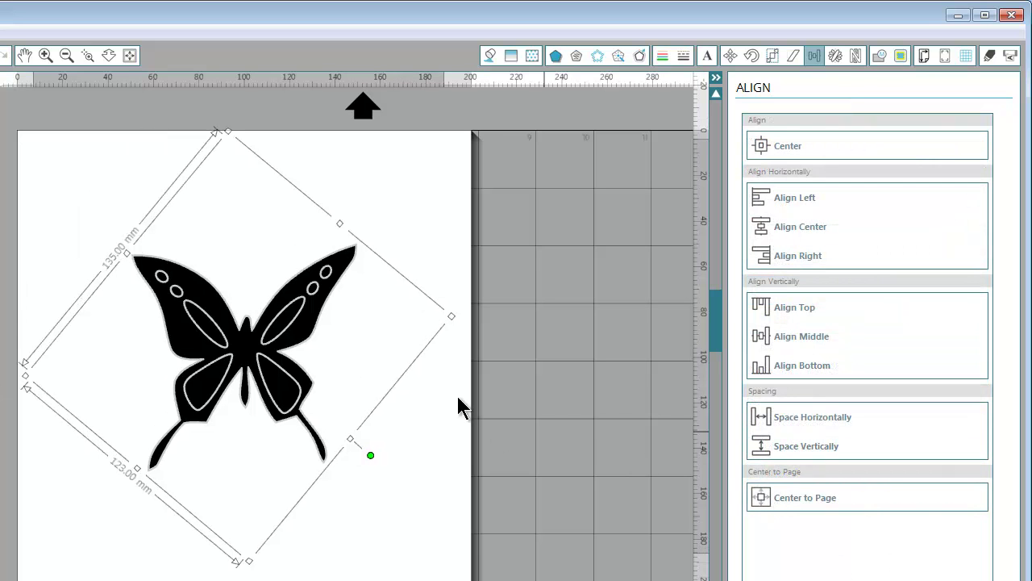
click(636, 363)
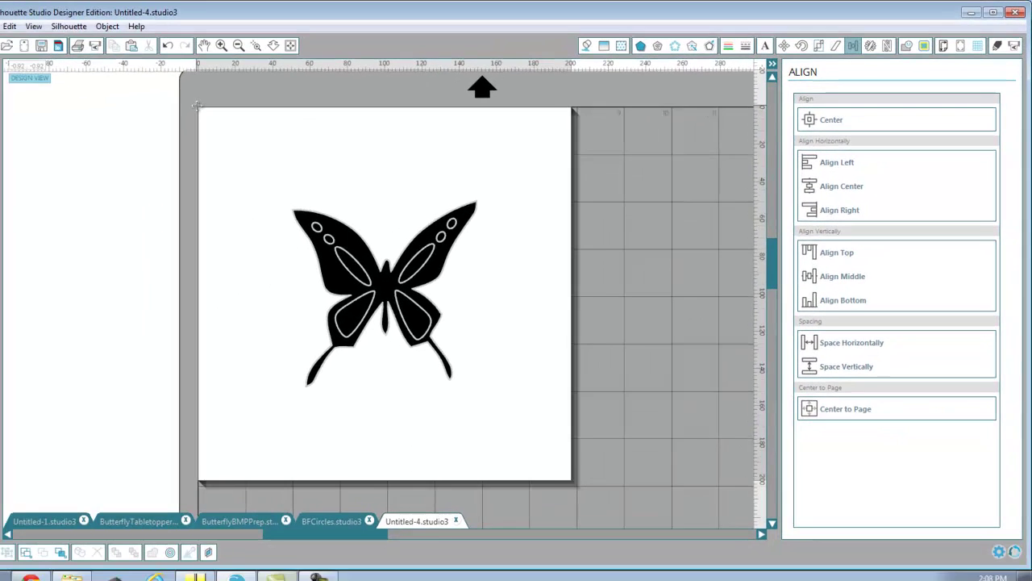
Step: Draw a square about 201 mm per side that covers the whole page
mouse_move(221, 105)
mouse_down()
mouse_move(255, 173)
mouse_move(582, 455)
mouse_move(583, 467)
mouse_up()
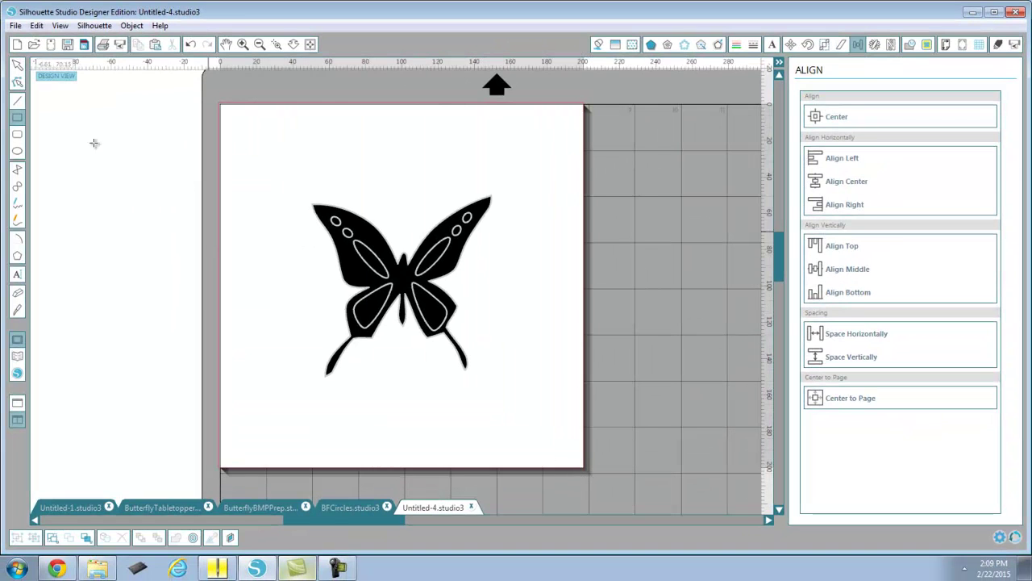
click(18, 65)
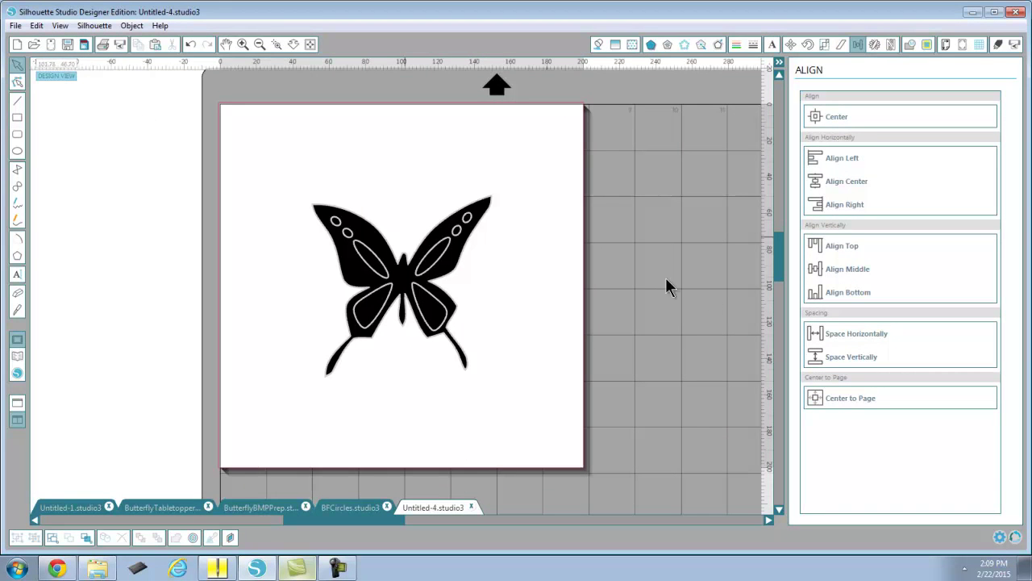
Step: Scale the square around the page to exactly 200 mm wide and 200 mm high with the aspect ratio unlocked
click(584, 259)
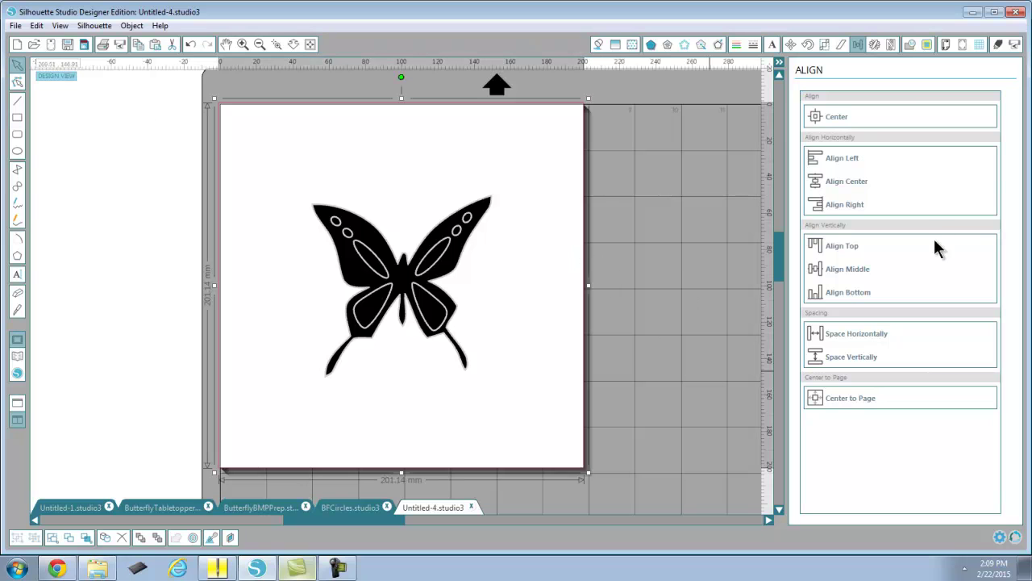
click(827, 44)
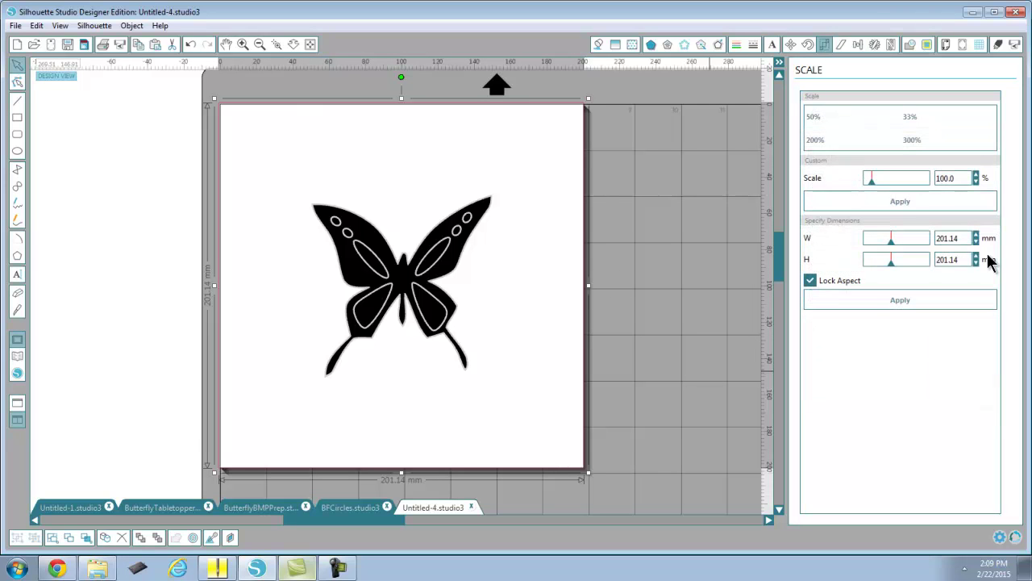
click(809, 281)
drag(964, 238, 856, 252)
text(200)
key(Tab)
text(200)
key(Tab)
click(873, 303)
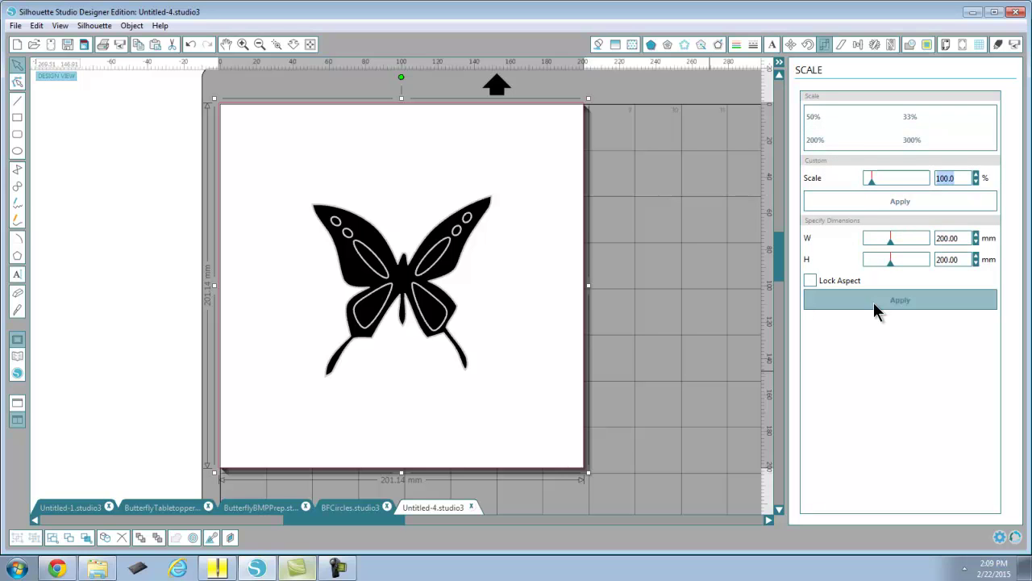
Step: Center the 200 mm square on the page and send it to the back
click(859, 46)
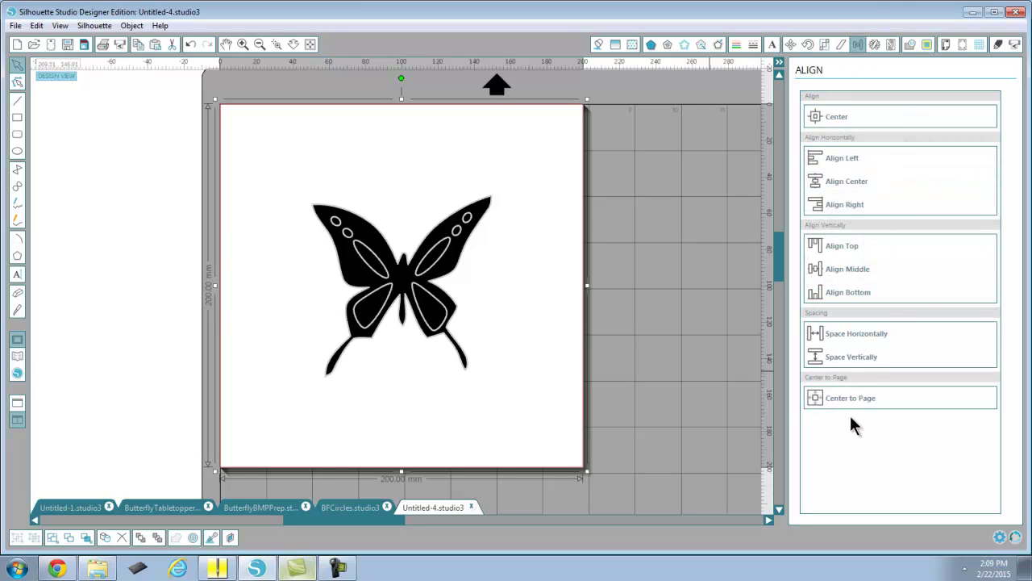
click(836, 399)
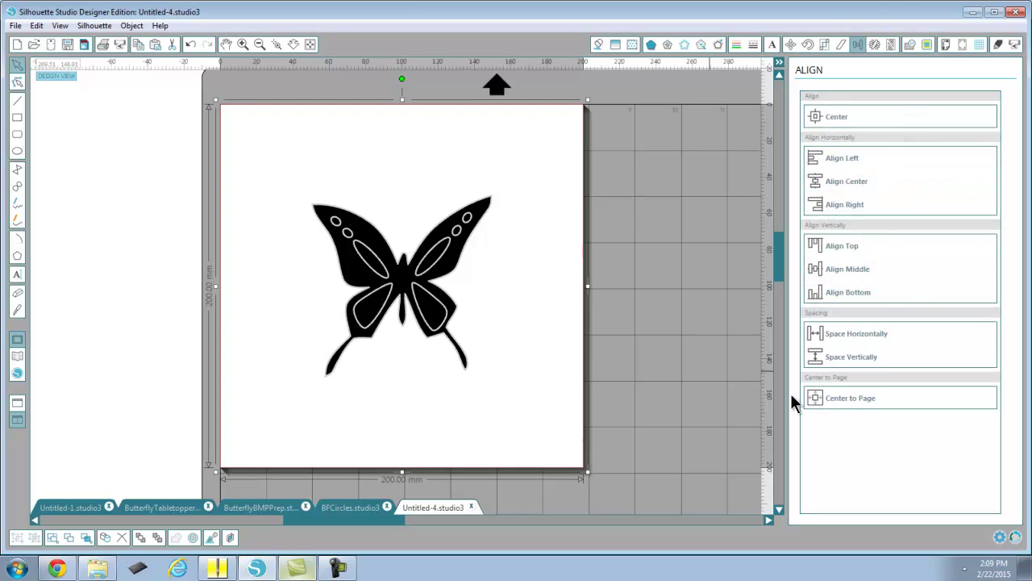
right_click(537, 310)
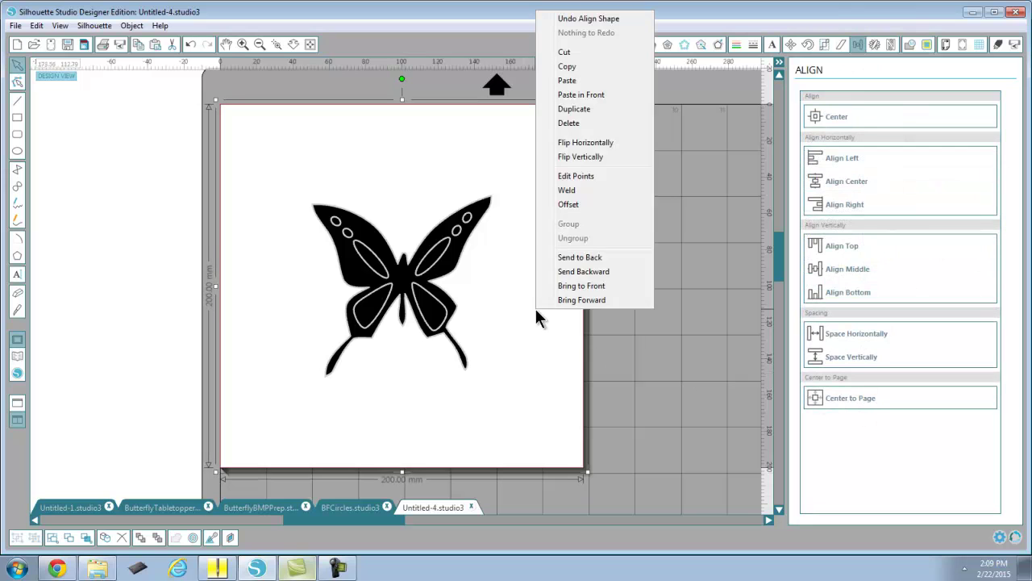
click(577, 257)
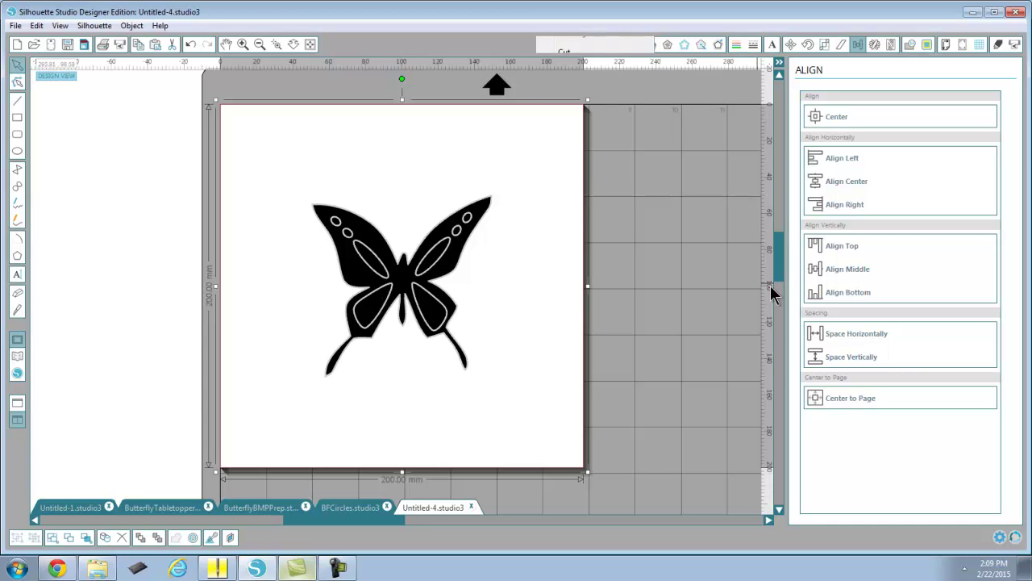
Step: Fill the background square with pale pink and deselect it
mouse_move(778, 278)
mouse_down()
mouse_move(778, 201)
mouse_move(769, 272)
mouse_up()
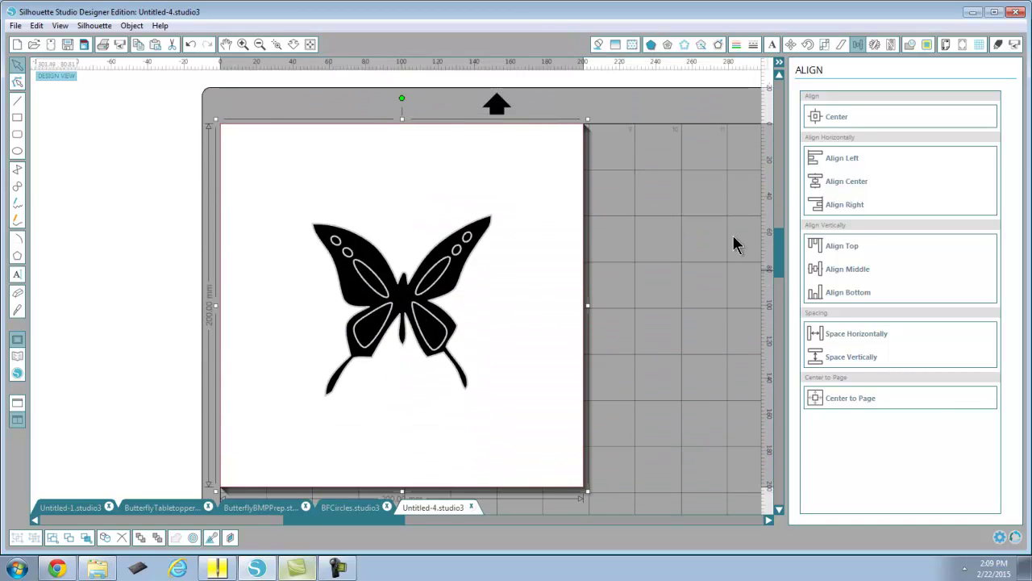
click(599, 44)
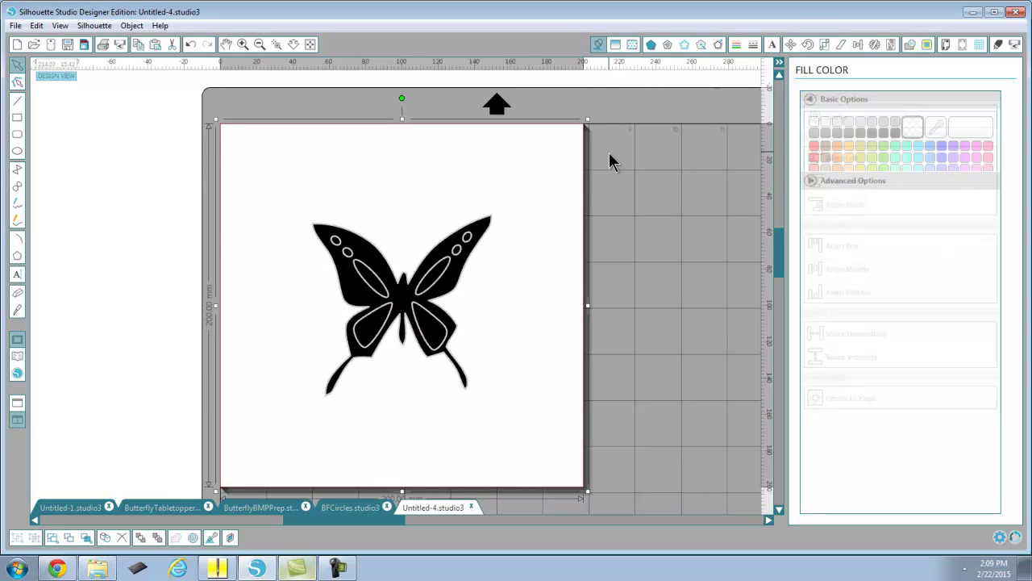
click(976, 192)
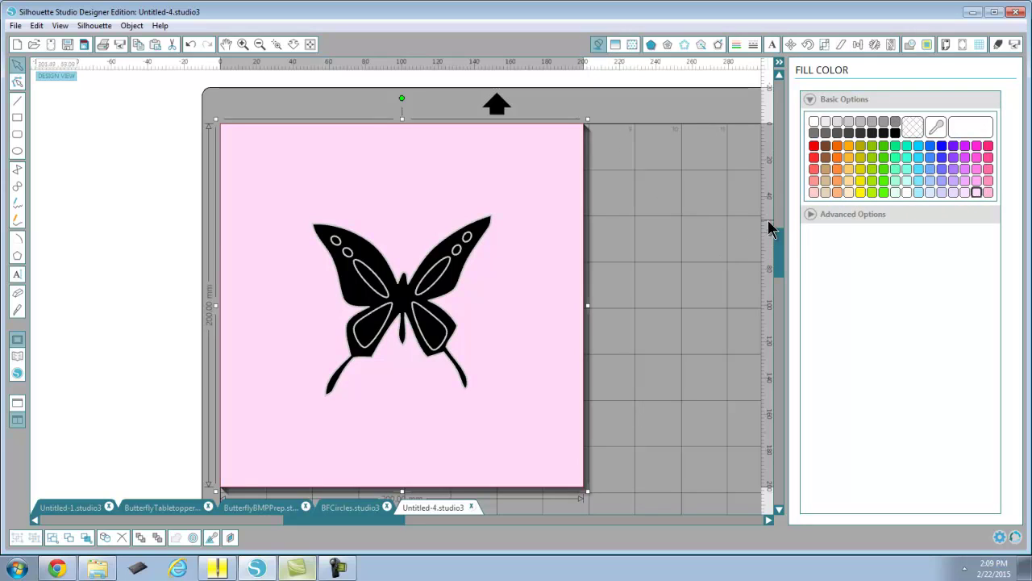
right_click(653, 284)
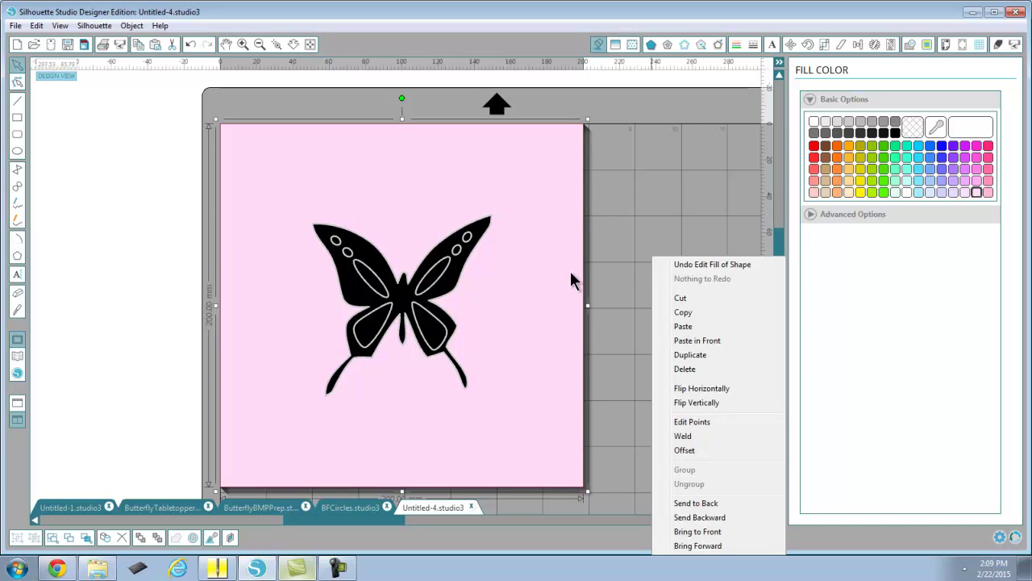
click(682, 230)
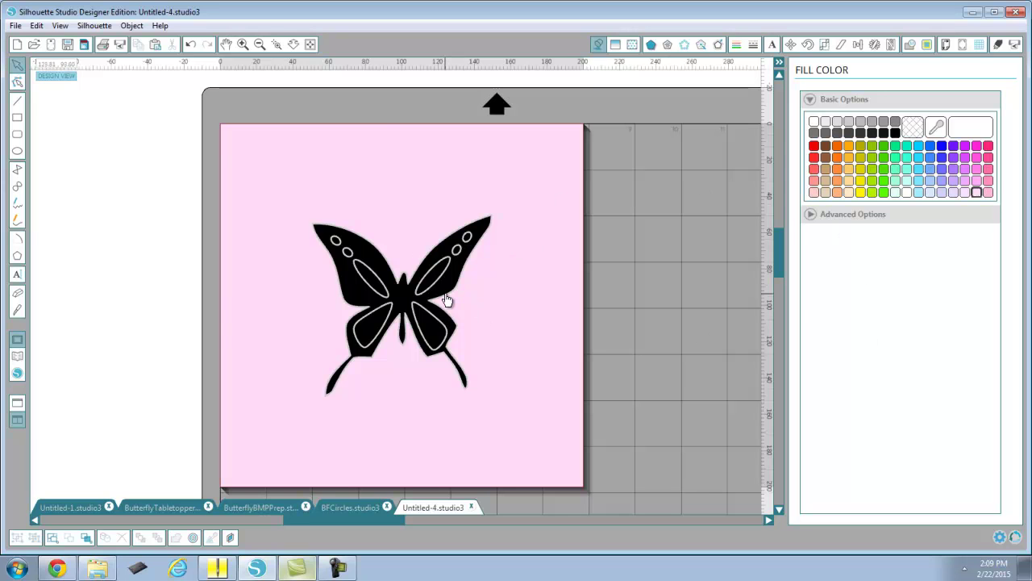
Step: Set the line color of the grouped butterfly to transparent
click(448, 300)
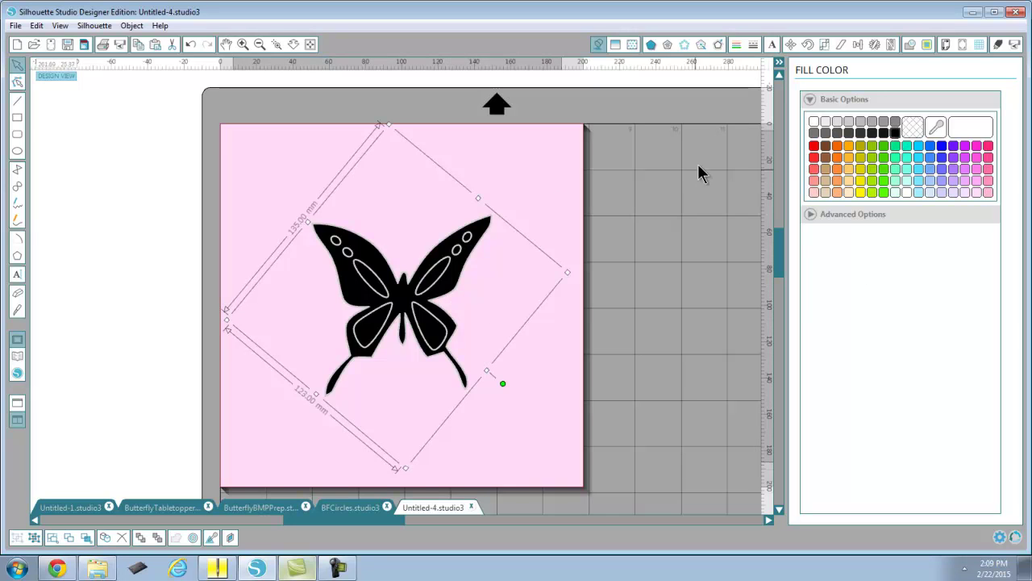
click(741, 42)
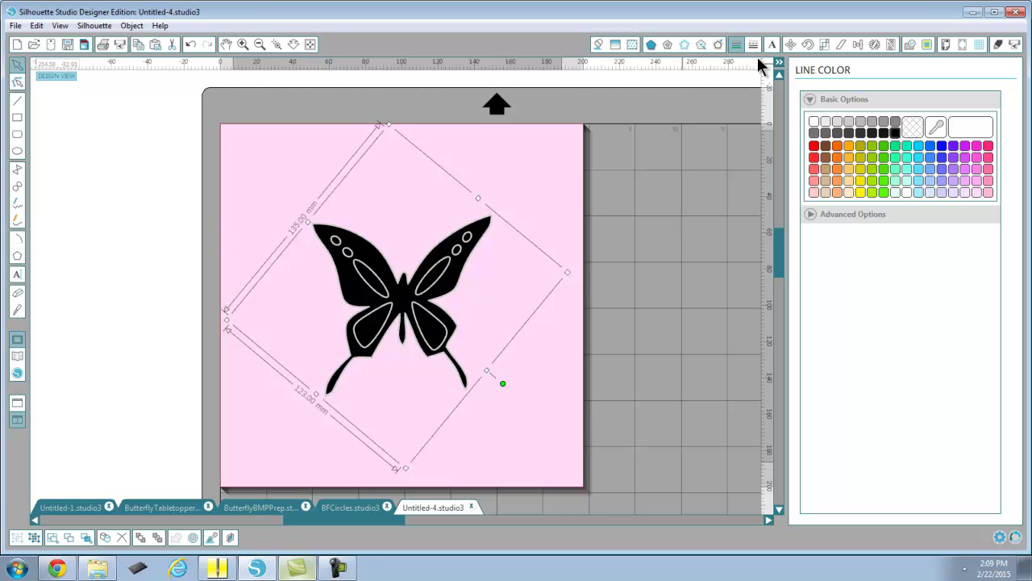
click(912, 126)
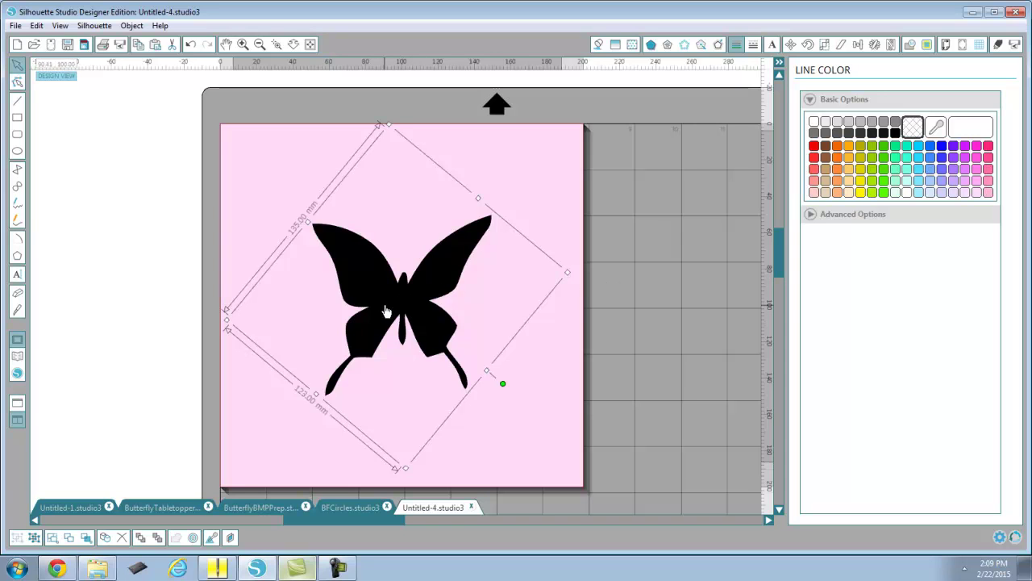
Step: Move the butterfly slightly down and to the right, ungroup it into separate shapes, and clear the selection
drag(362, 281, 368, 289)
right_click(368, 286)
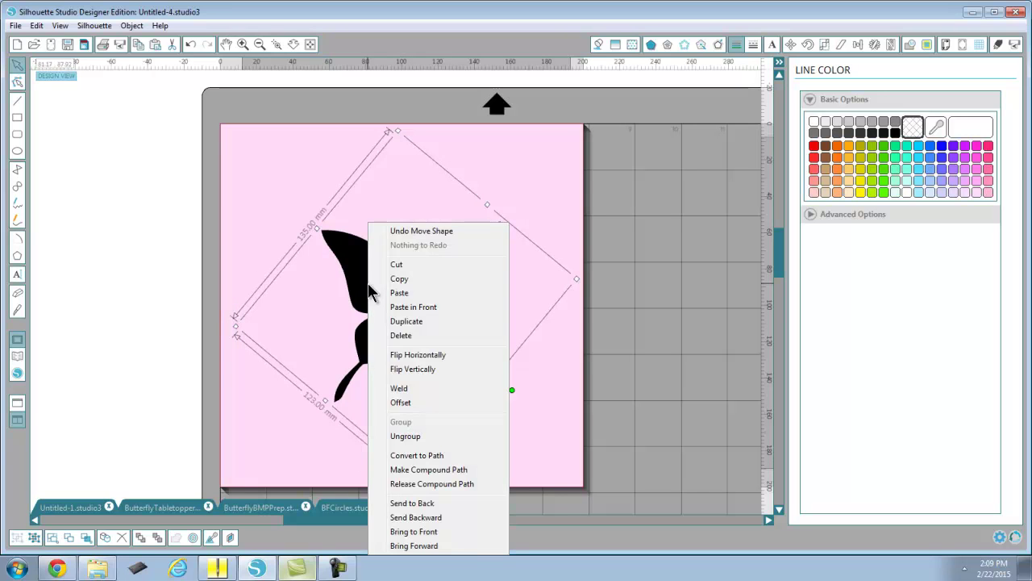
click(674, 384)
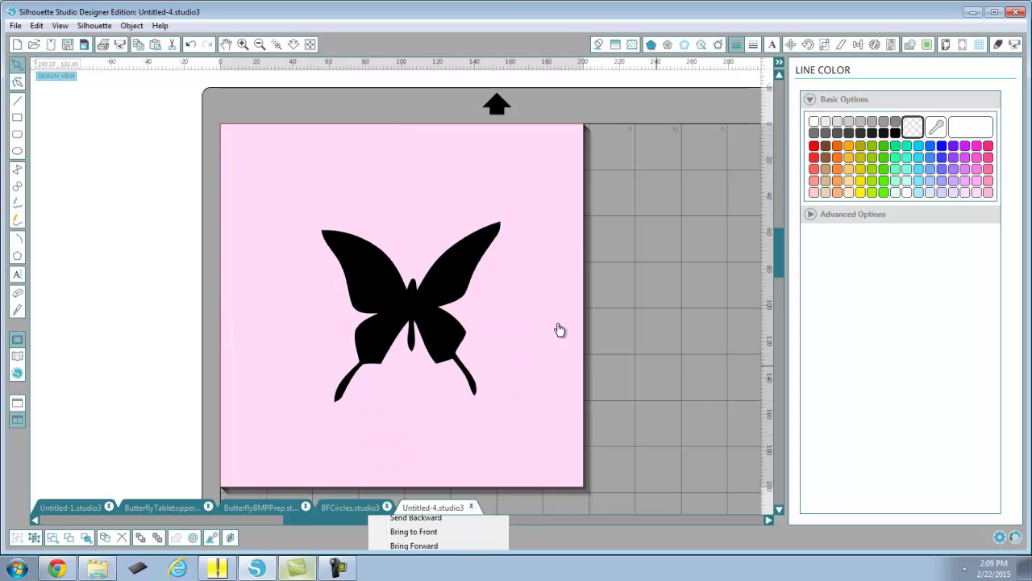
click(39, 40)
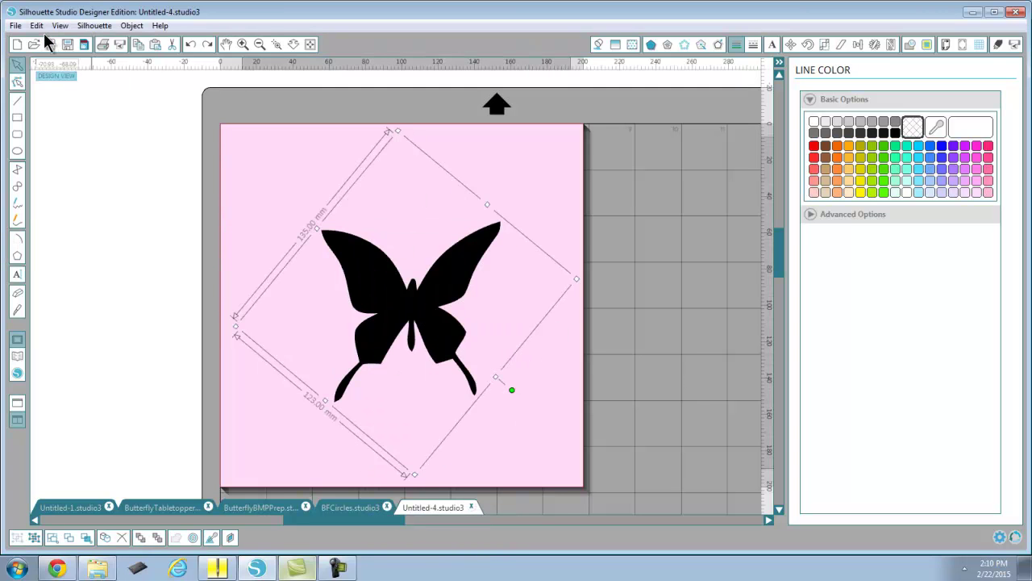
right_click(401, 286)
click(433, 433)
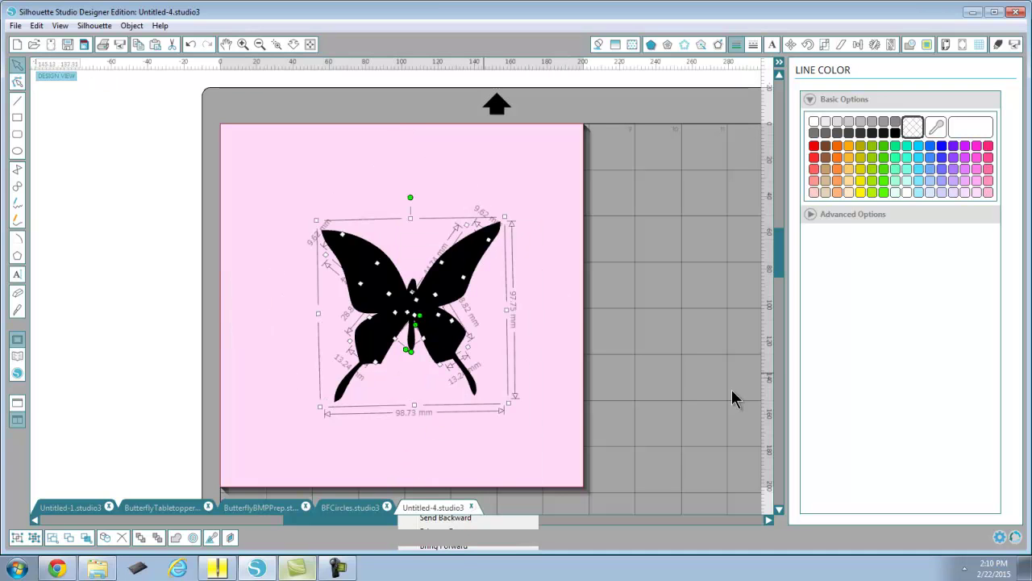
click(664, 364)
Step: Try a light gray line color on only the butterfly's outer outline and undo it
click(357, 279)
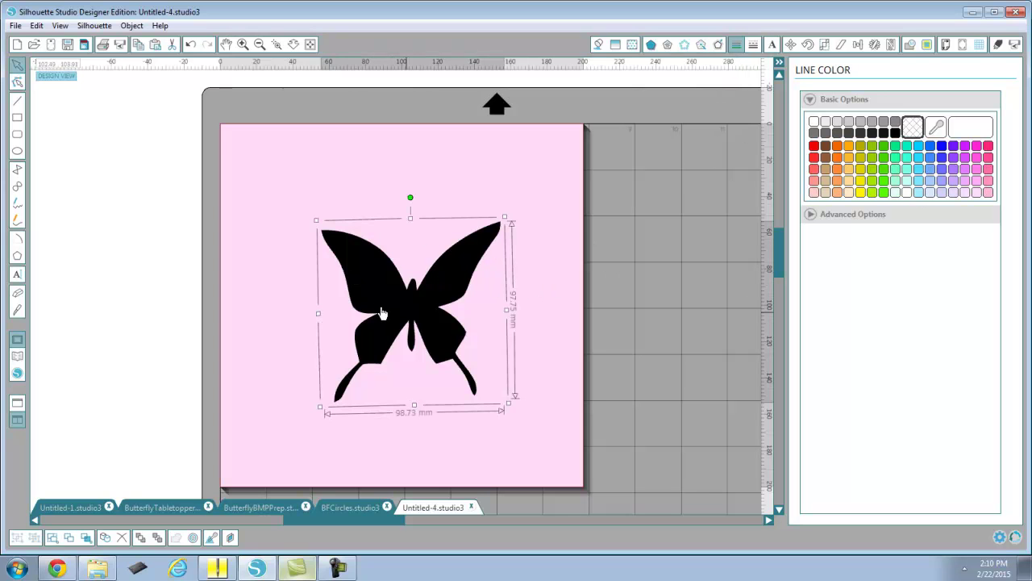
key(Escape)
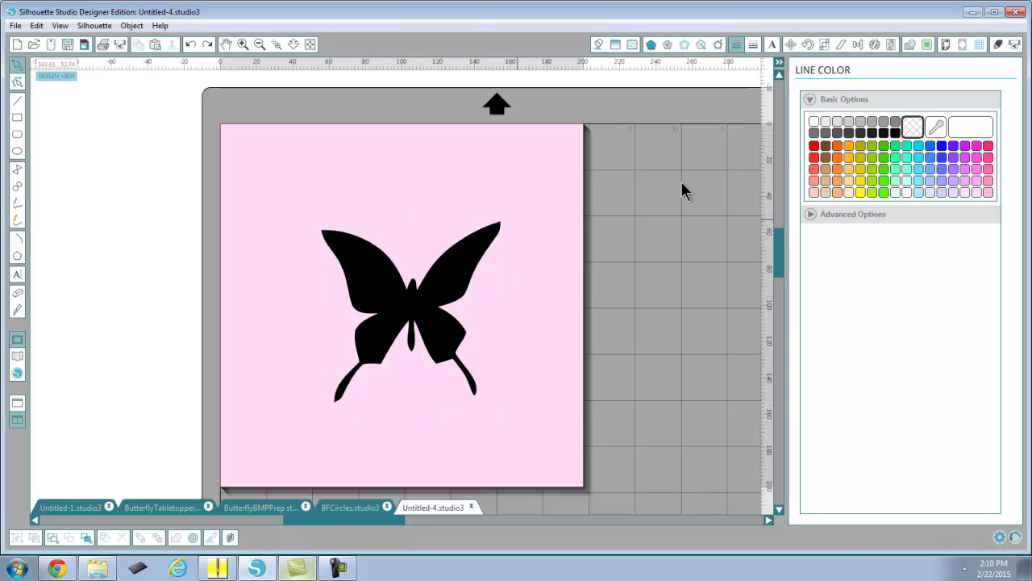
click(471, 339)
click(463, 334)
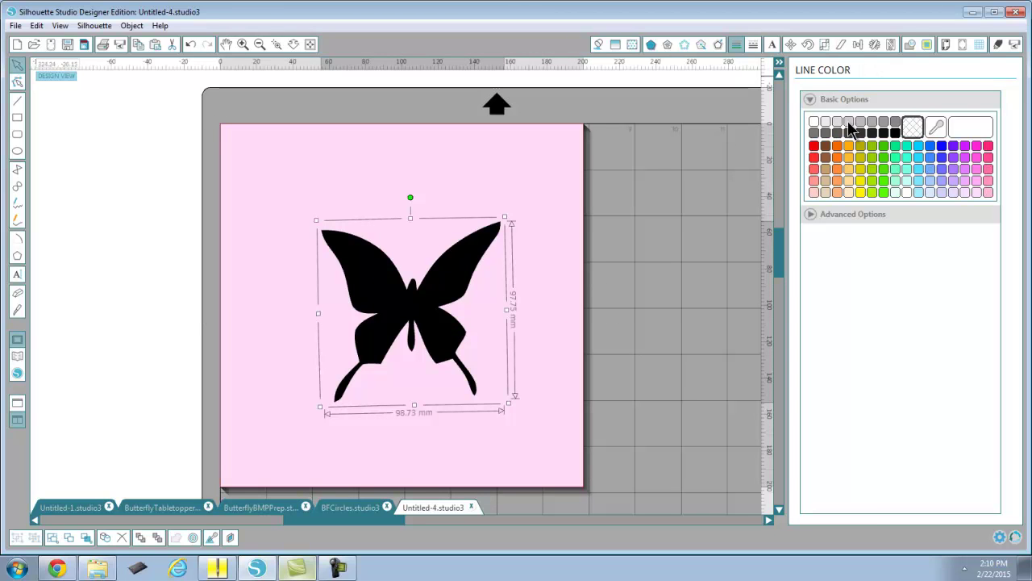
click(848, 121)
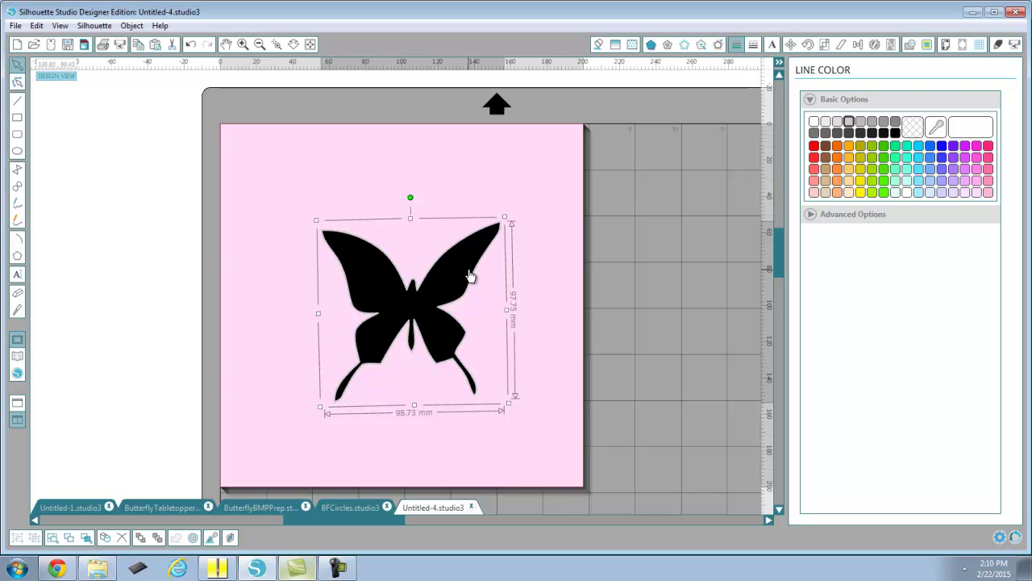
key(k)
key(ctrl+z)
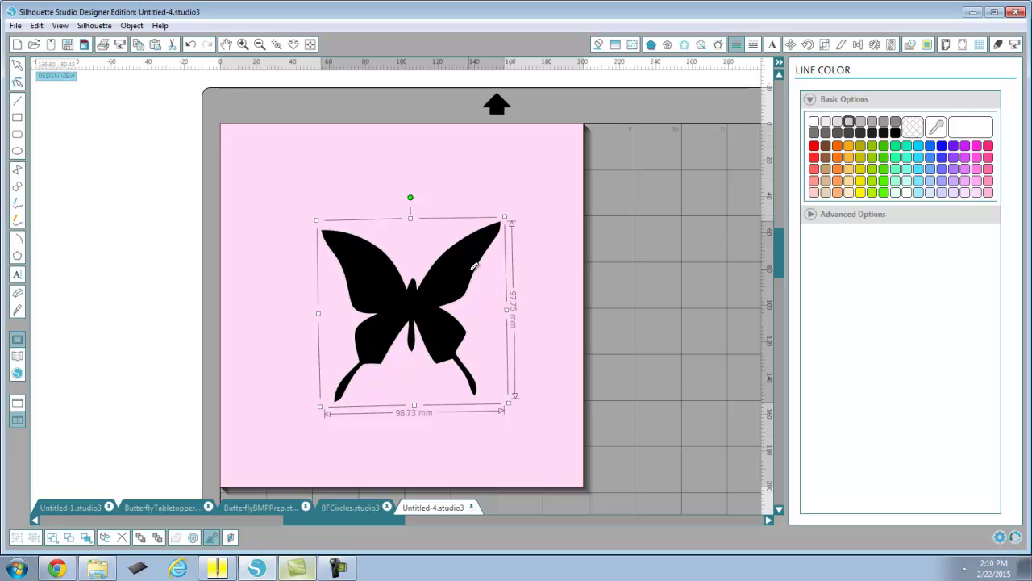
Step: Apply a light gray line color to the butterfly outline and all of its wing ovals, and deselect them
click(474, 281)
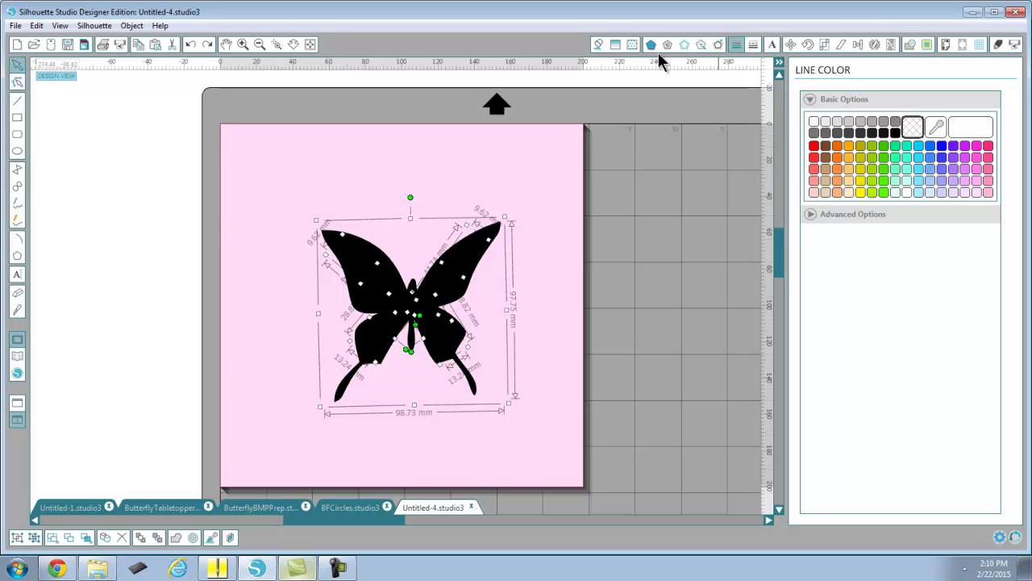
click(848, 127)
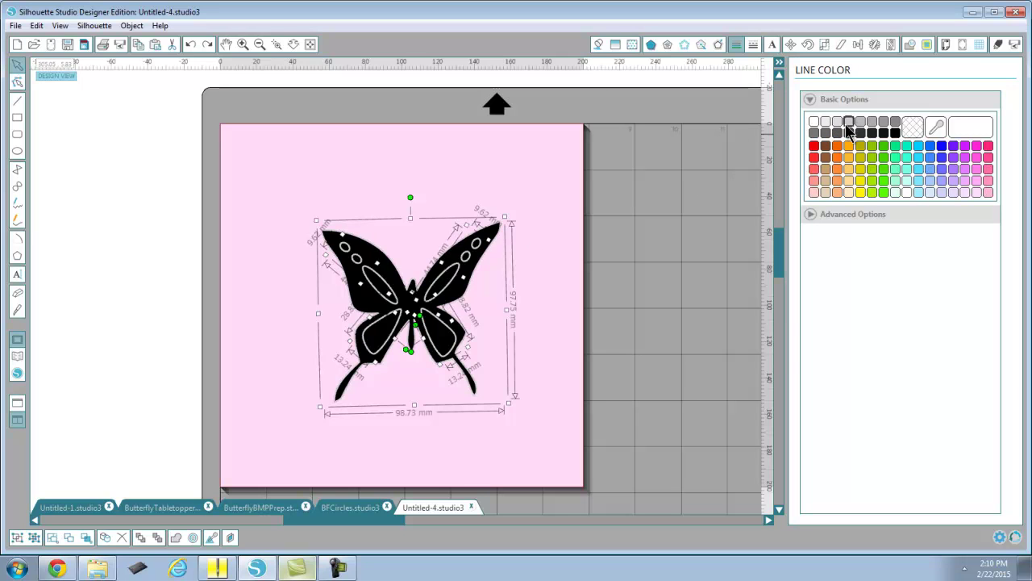
click(662, 251)
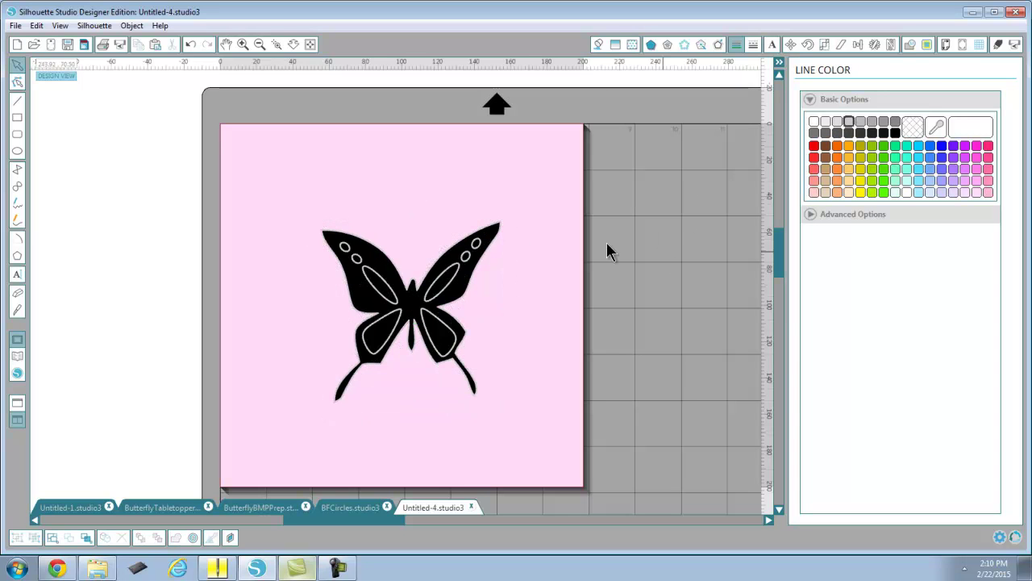
Step: Select all of the butterfly's wing ovals, fill them with white, and clear the selection
click(446, 289)
shift+click(394, 303)
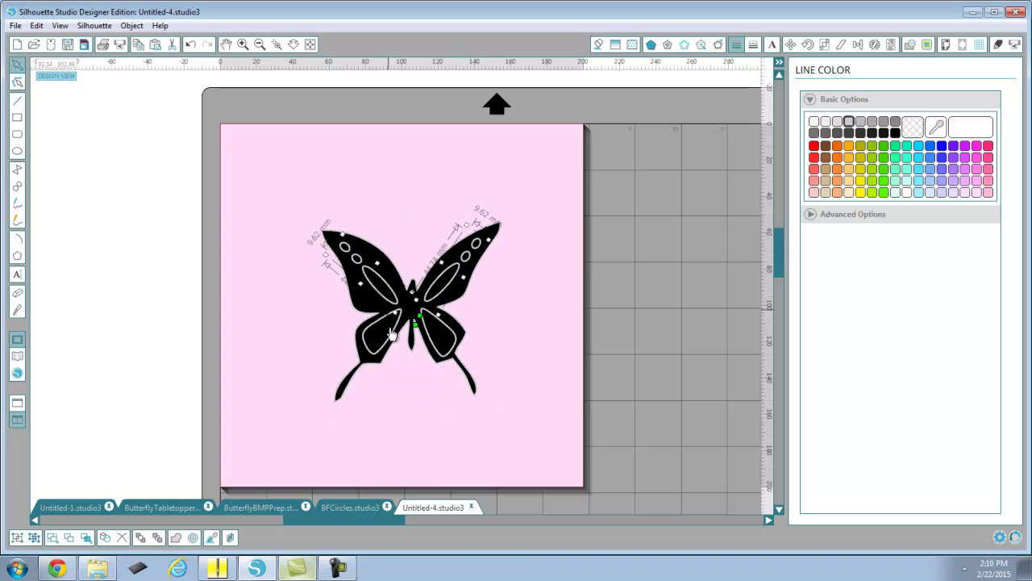
shift+click(390, 344)
shift+click(435, 352)
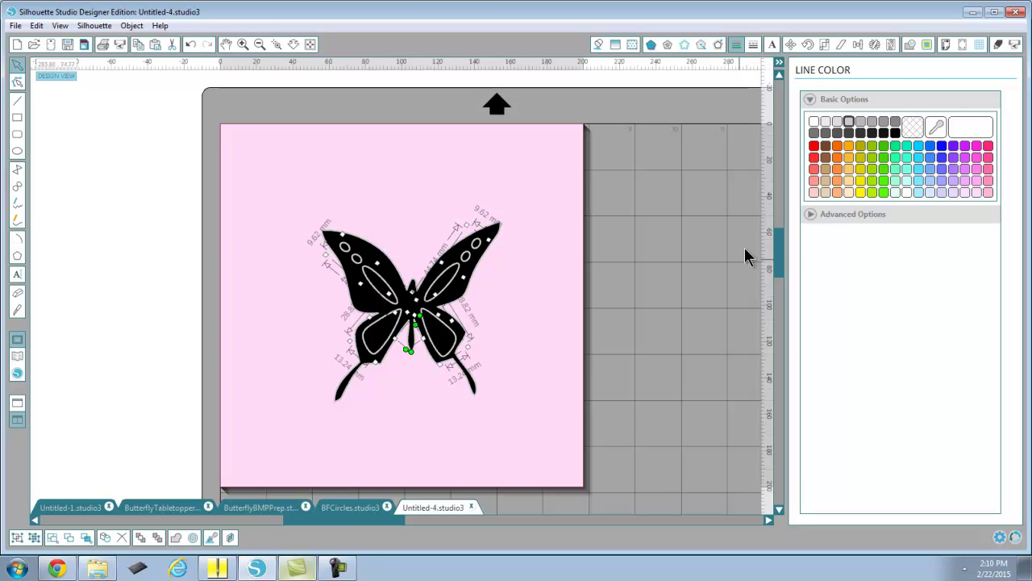
click(598, 45)
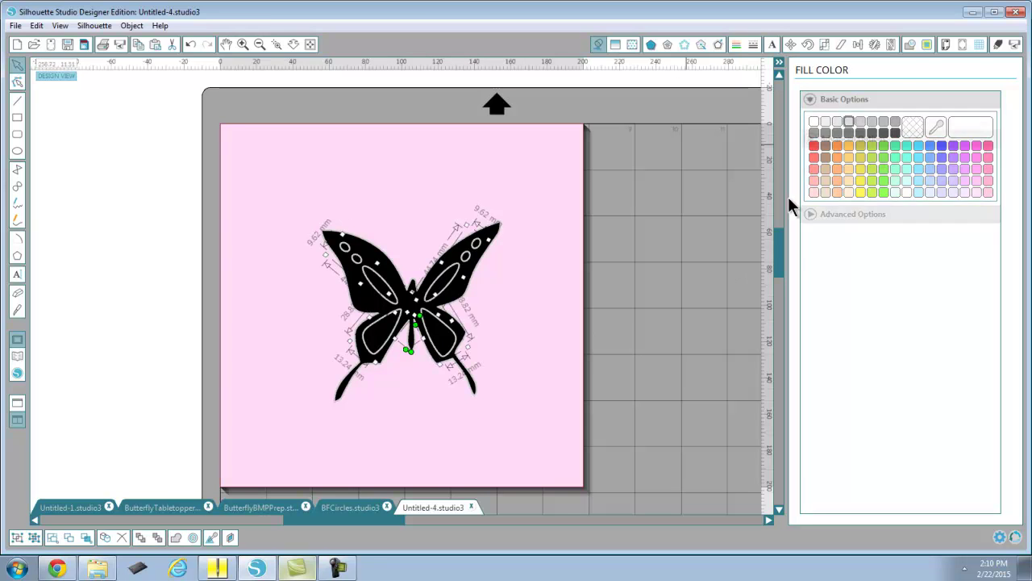
click(815, 124)
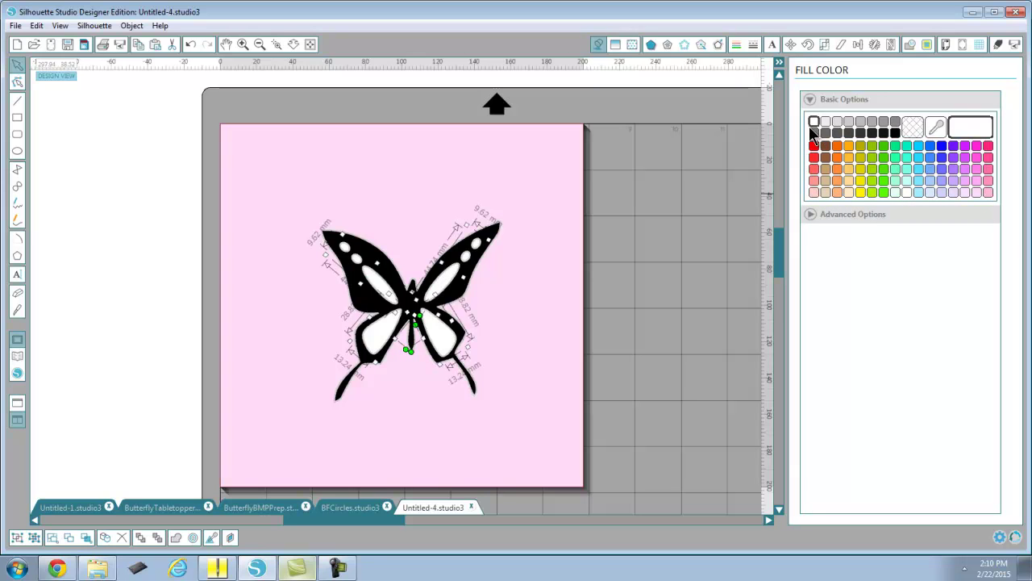
click(572, 248)
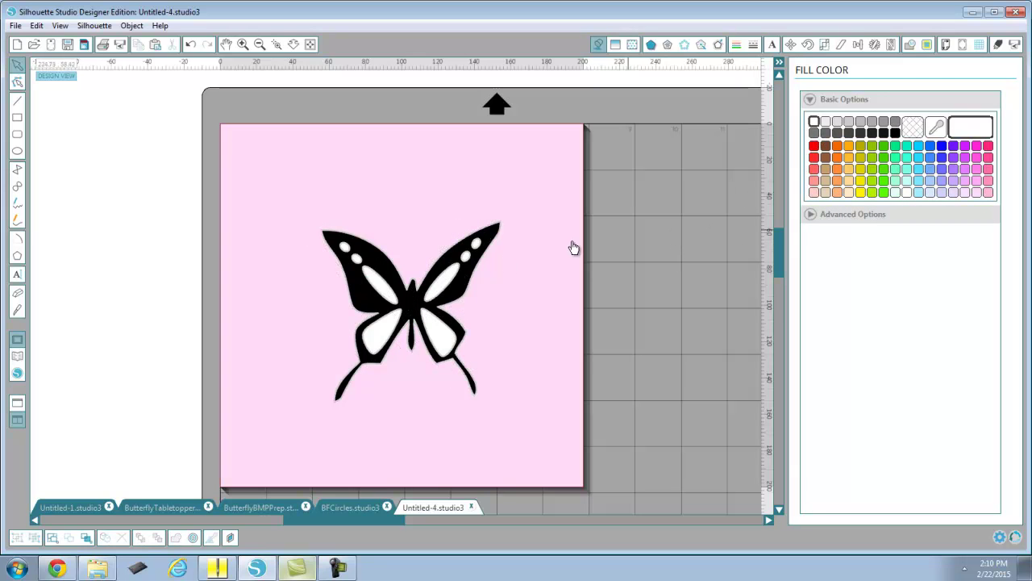
Step: Set the line color of the butterfly outline and all of its wing ovals to transparent, and deselect them
click(358, 272)
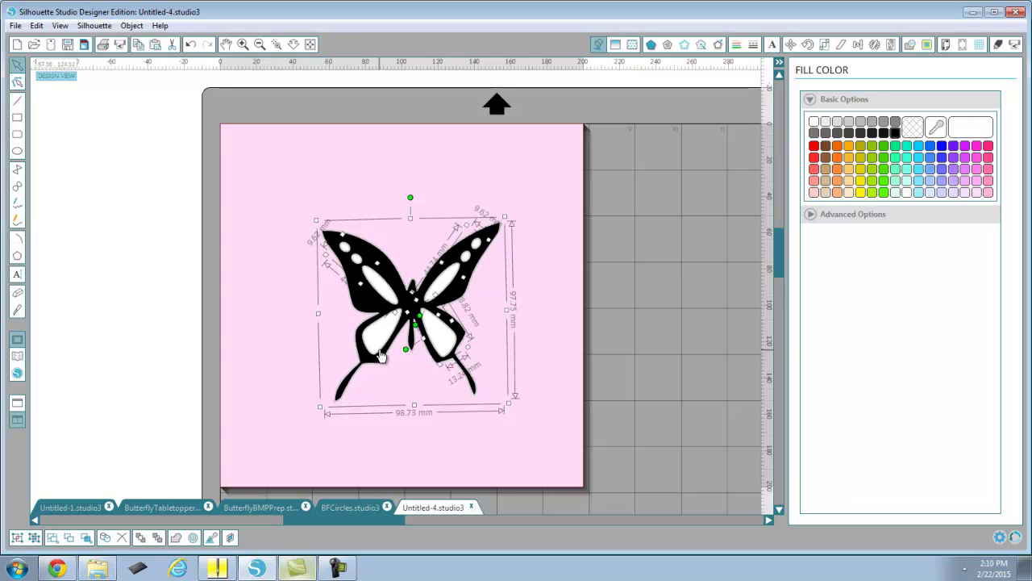
click(735, 44)
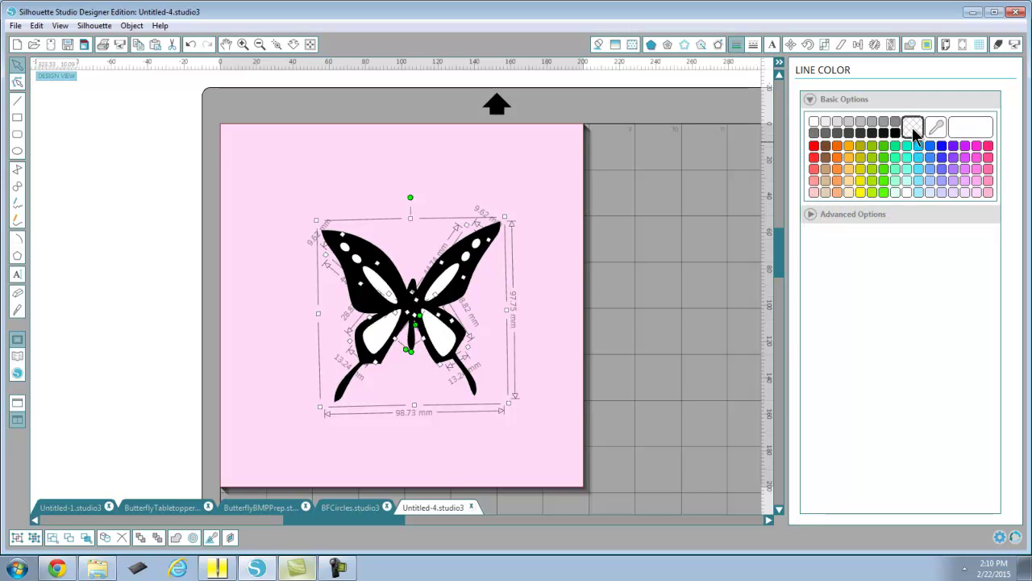
click(668, 356)
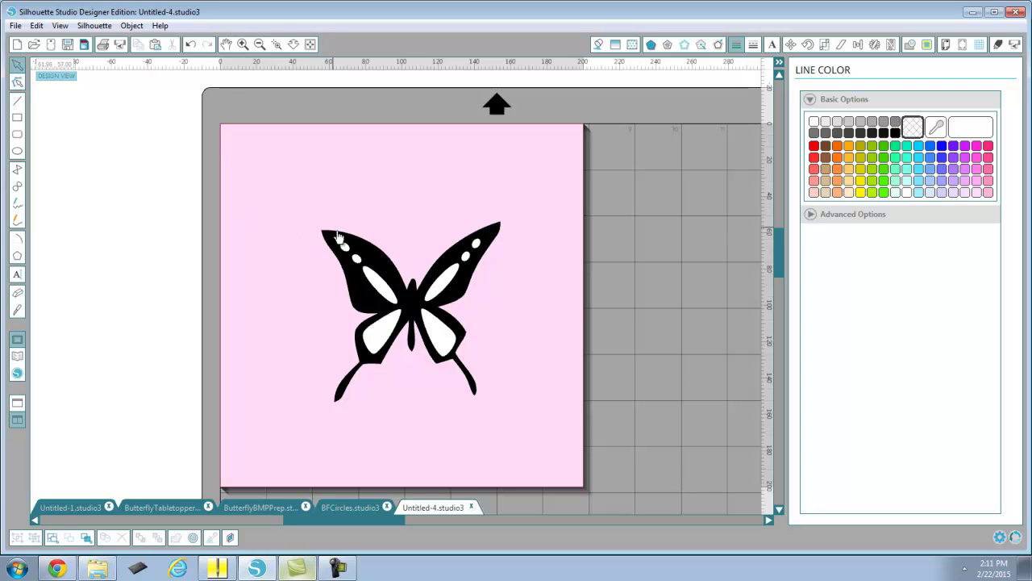
Step: Select the butterfly outline together with all of its wing ovals and group them
click(447, 413)
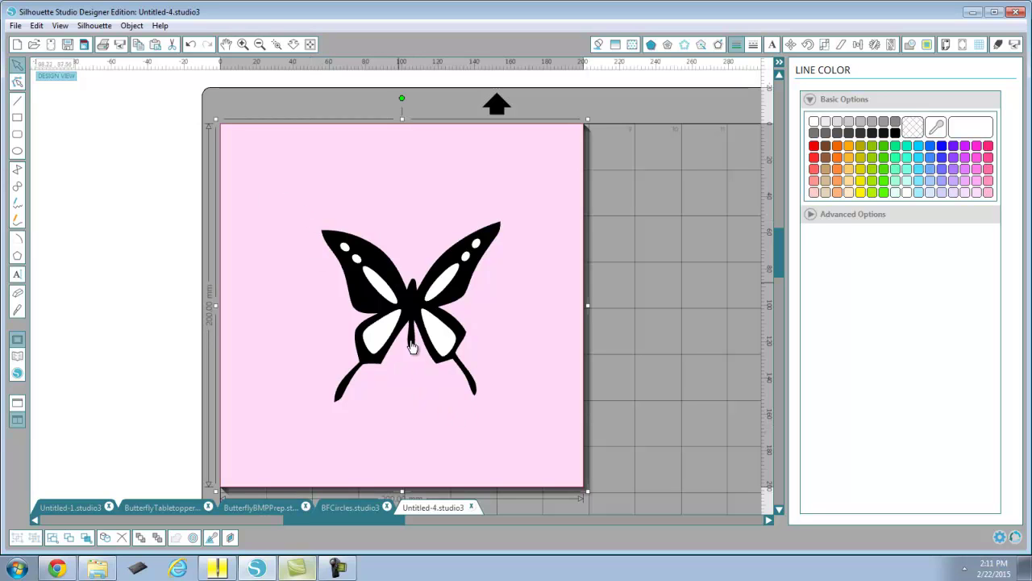
click(438, 359)
key(ctrl+shift+g)
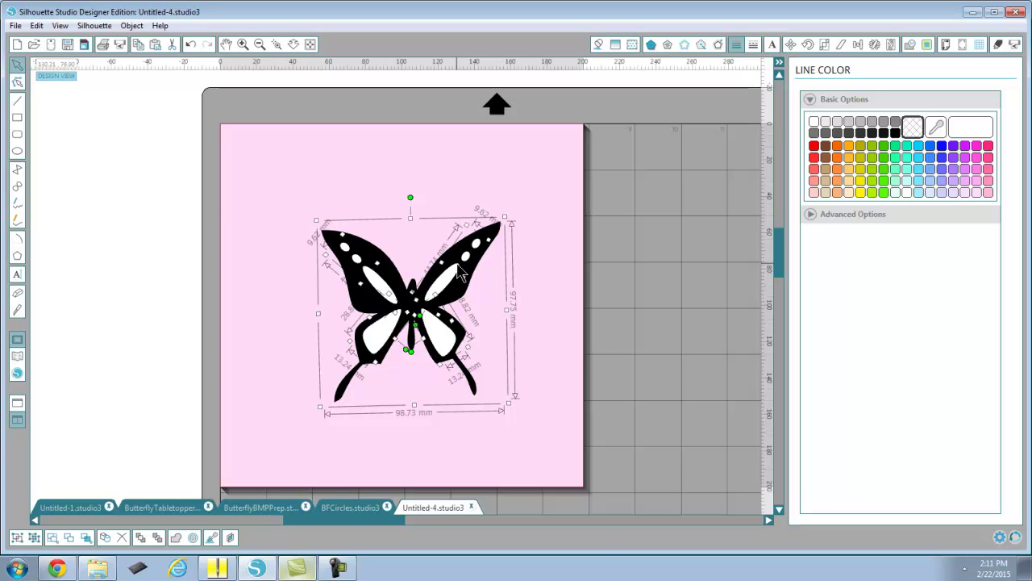
right_click(458, 270)
click(480, 422)
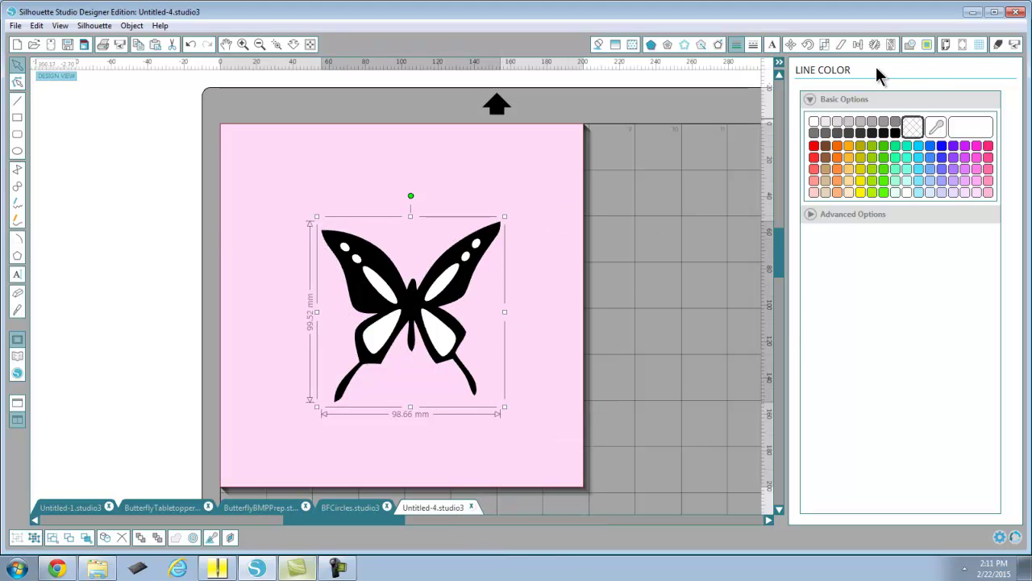
Step: Center the grouped butterfly on the page and deselect it
click(859, 45)
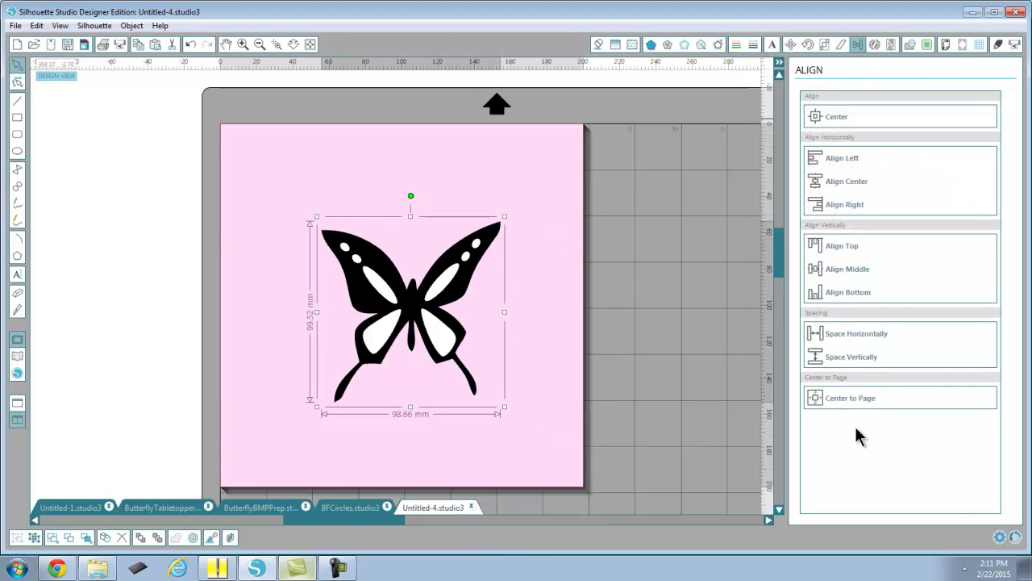
click(835, 398)
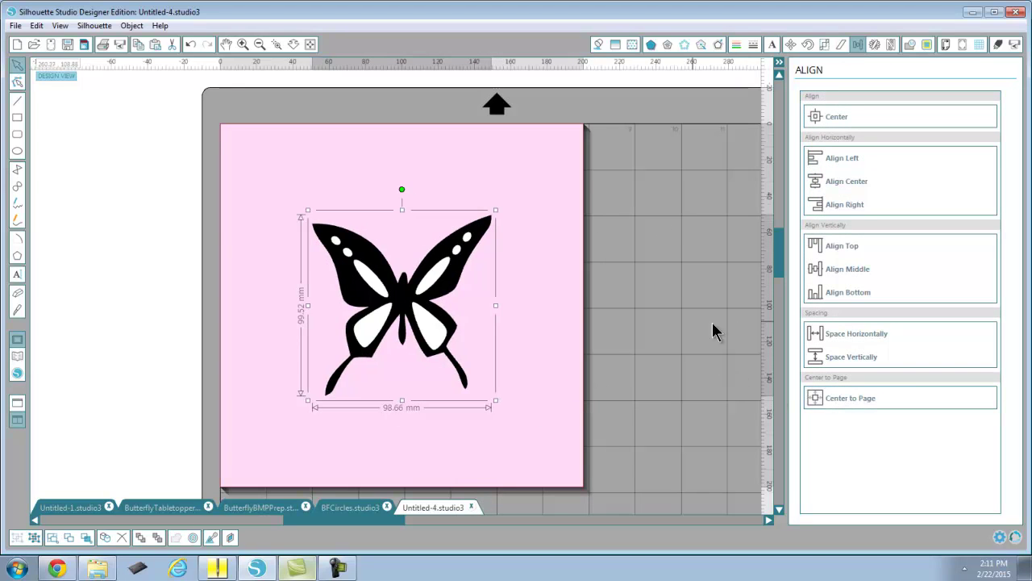
click(690, 313)
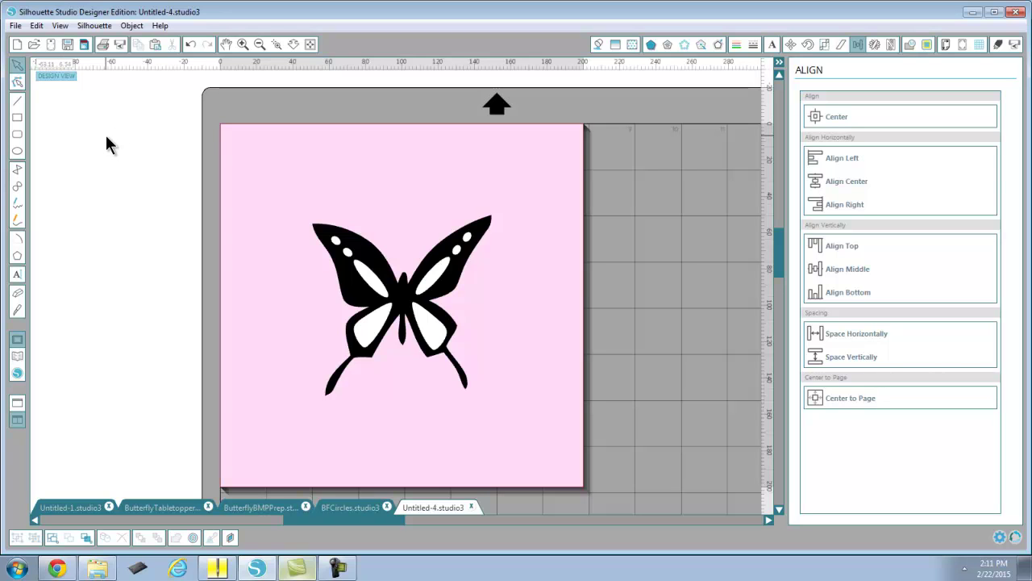
Step: Print one copy of the butterfly page with the Bullzip PDF Printer
click(16, 26)
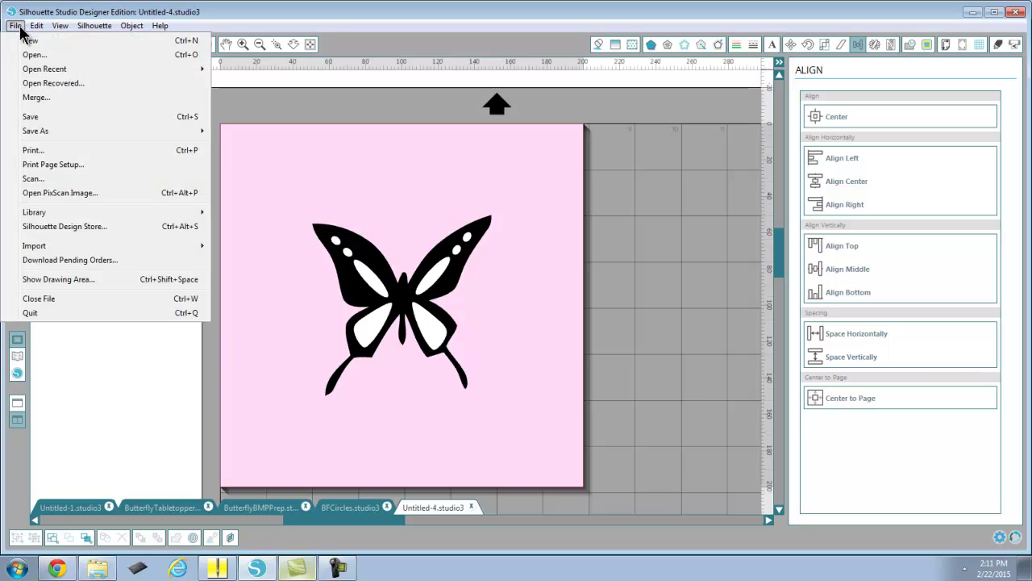
click(32, 150)
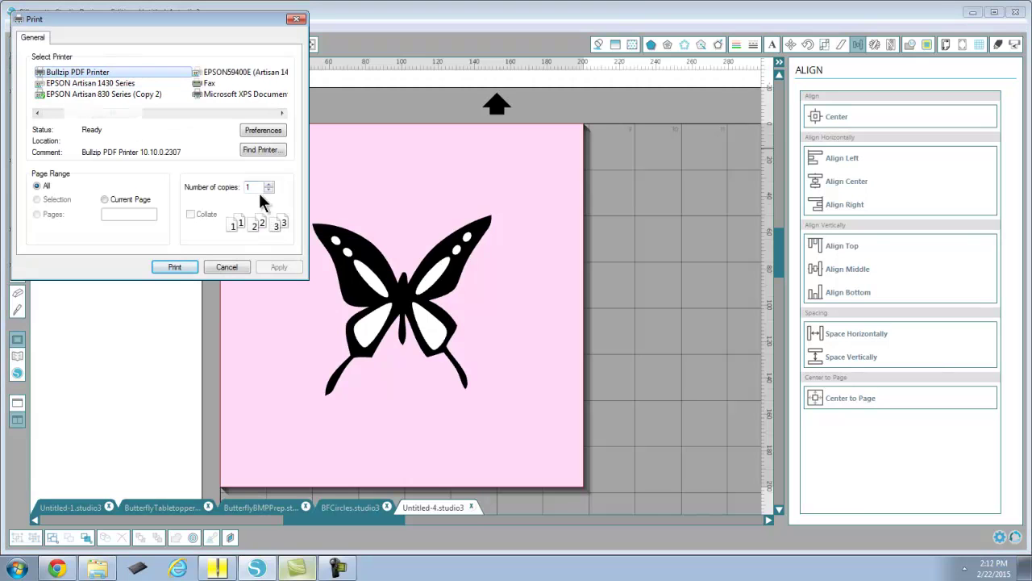
click(176, 266)
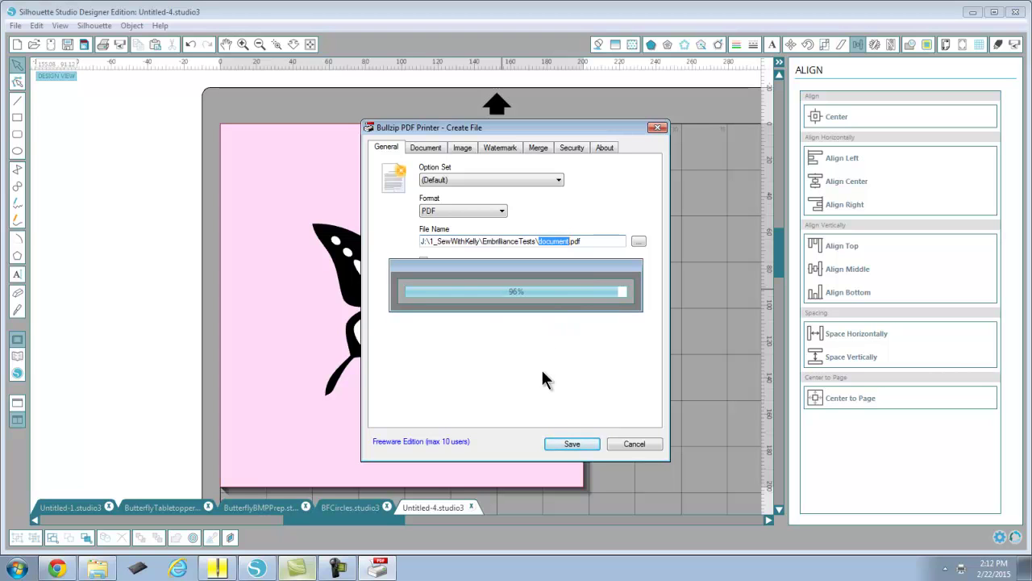
Step: Set the print output format to BMP, name the file ButterflyBMPt.bmp in the EmbrillianceTests folder, and save it
click(490, 213)
click(477, 227)
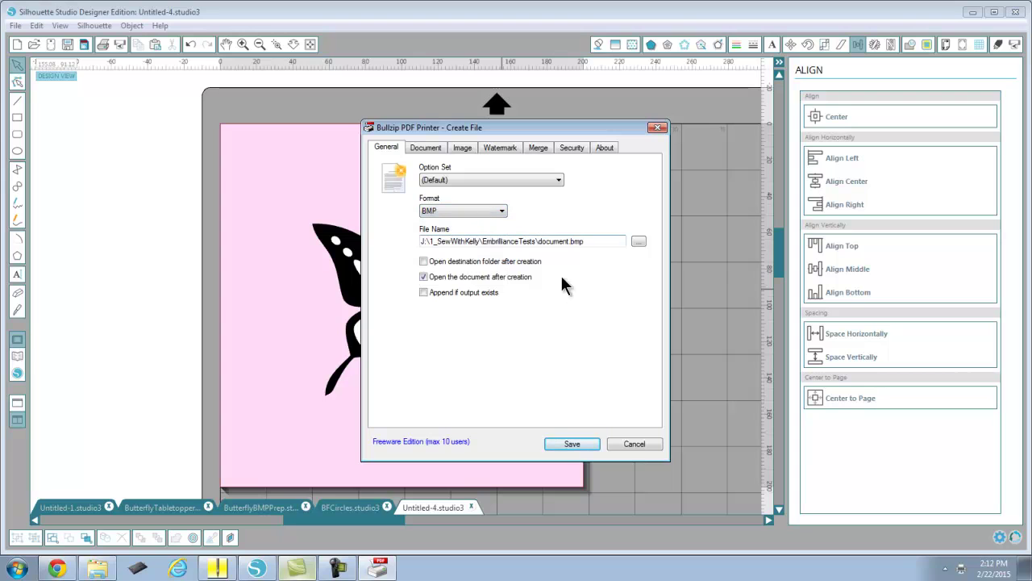
double_click(554, 241)
key(BackSpace)
text(Bur)
key(BackSpace)
text(tterflyBMP)
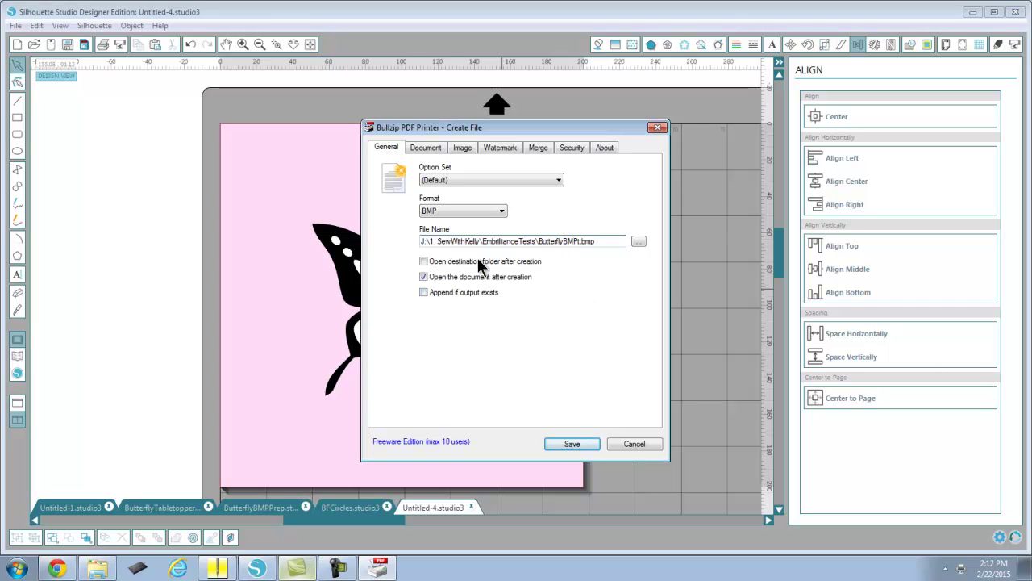
click(581, 442)
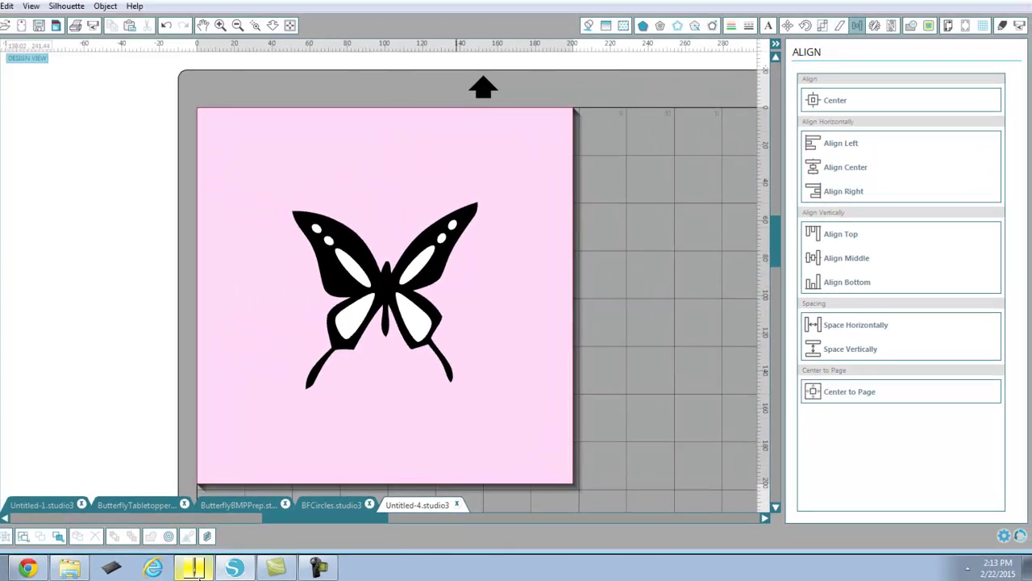
Step: Switch to Embrilliance, close the open untitled butterfly design, and create a new blank page
click(75, 568)
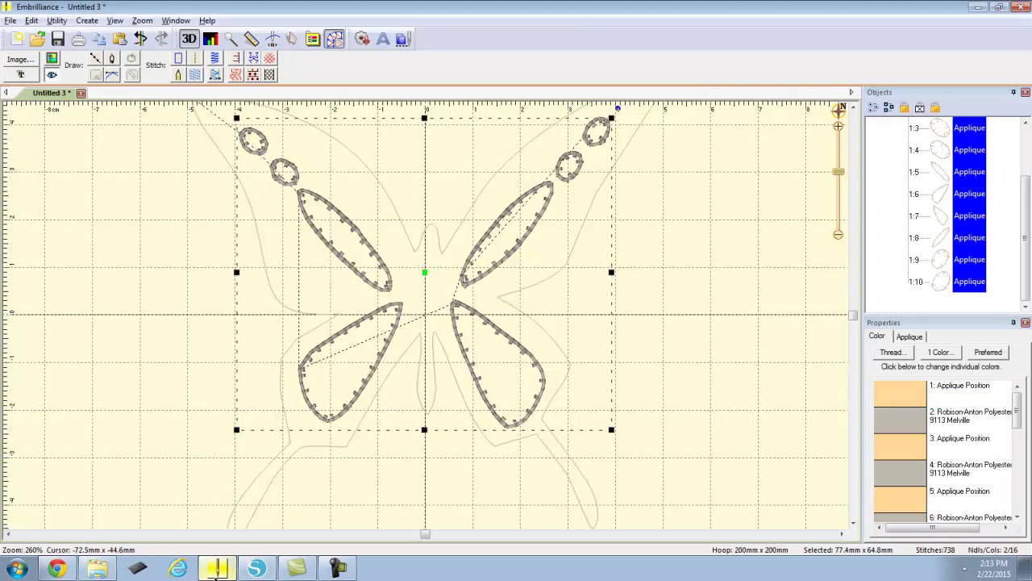
click(80, 94)
click(542, 314)
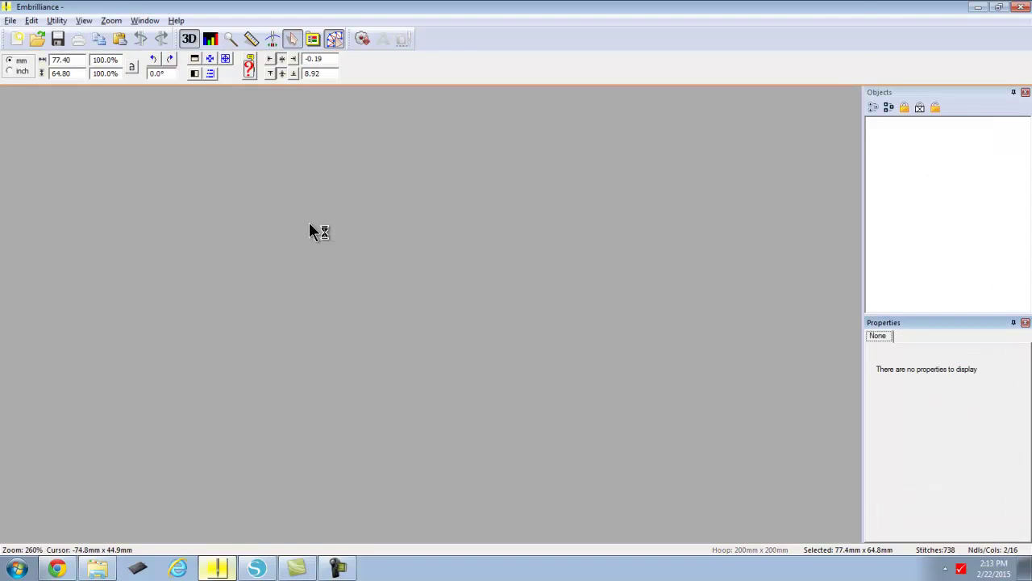
click(10, 20)
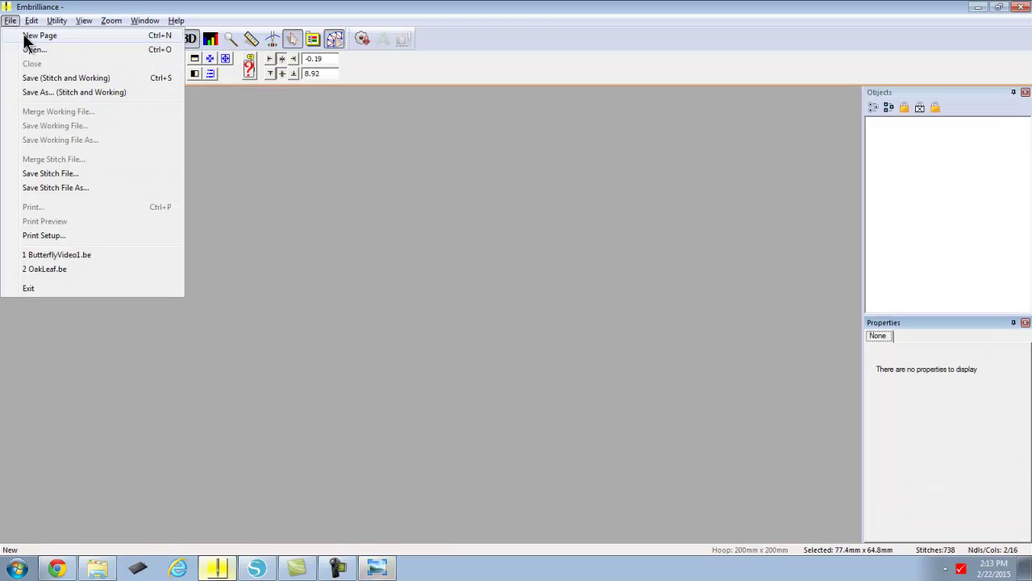
click(26, 33)
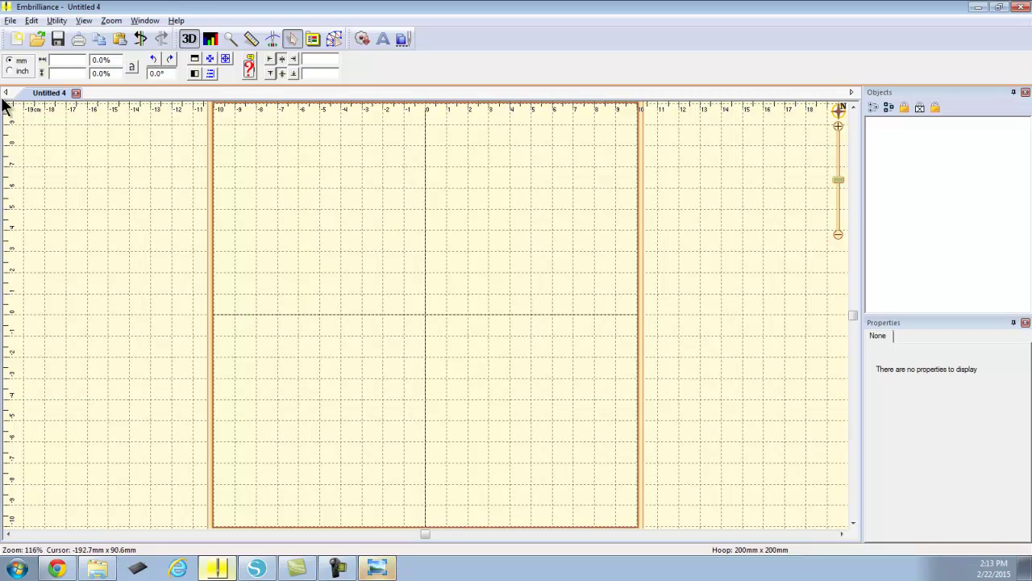
Step: Confirm the 200mm x 200mm VP3 hoop in the program preferences and switch to the digitizing create mode
click(31, 21)
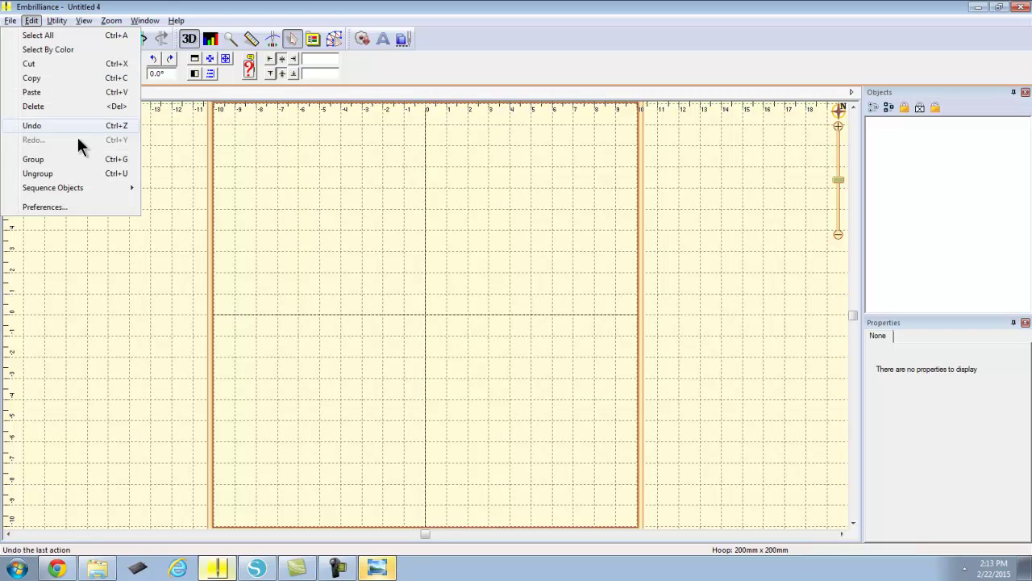
click(60, 206)
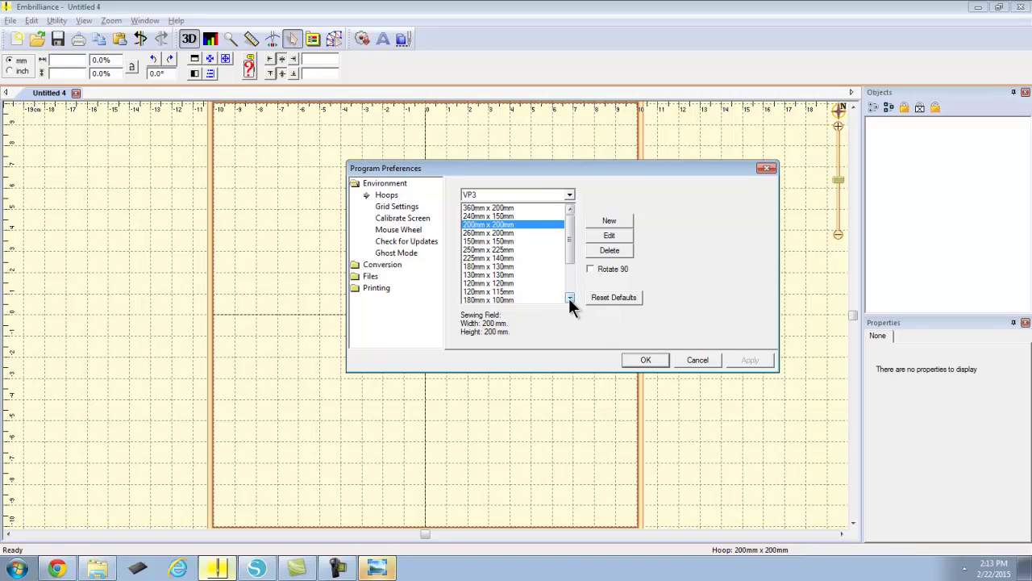
click(644, 359)
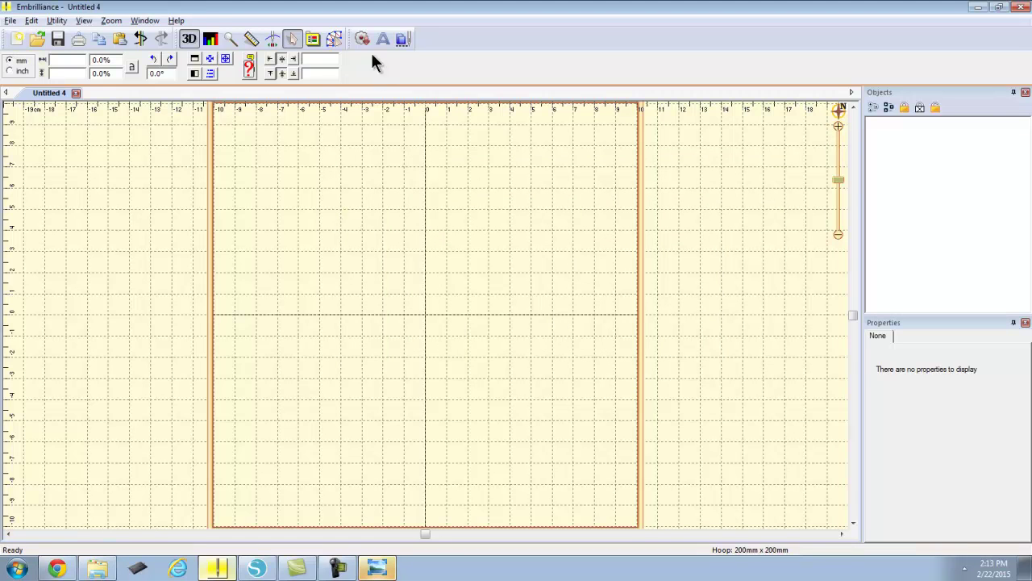
click(334, 38)
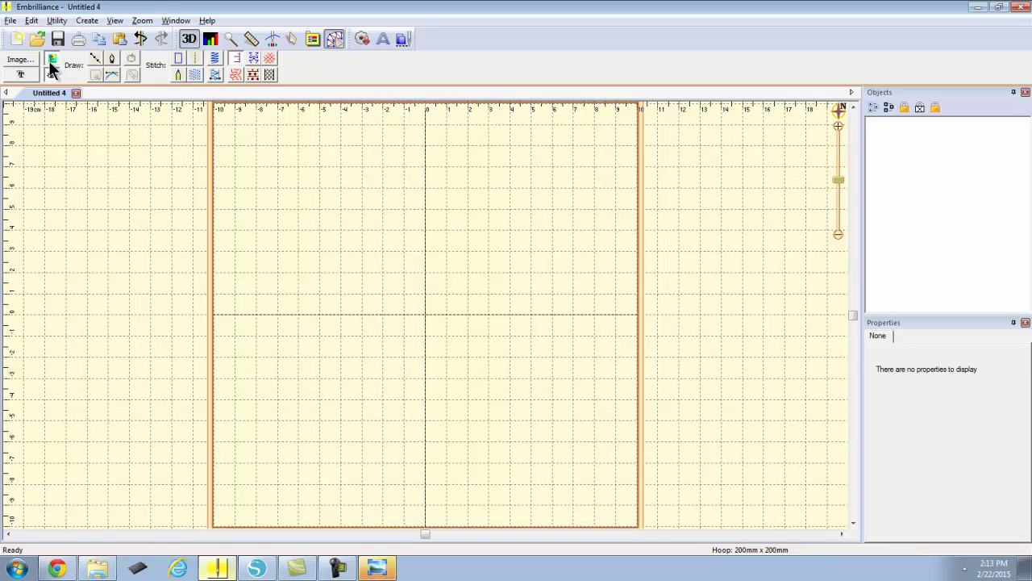
Step: Load butterflyEMB.bmp from the EmbrillianceTests folder as the background image
click(20, 60)
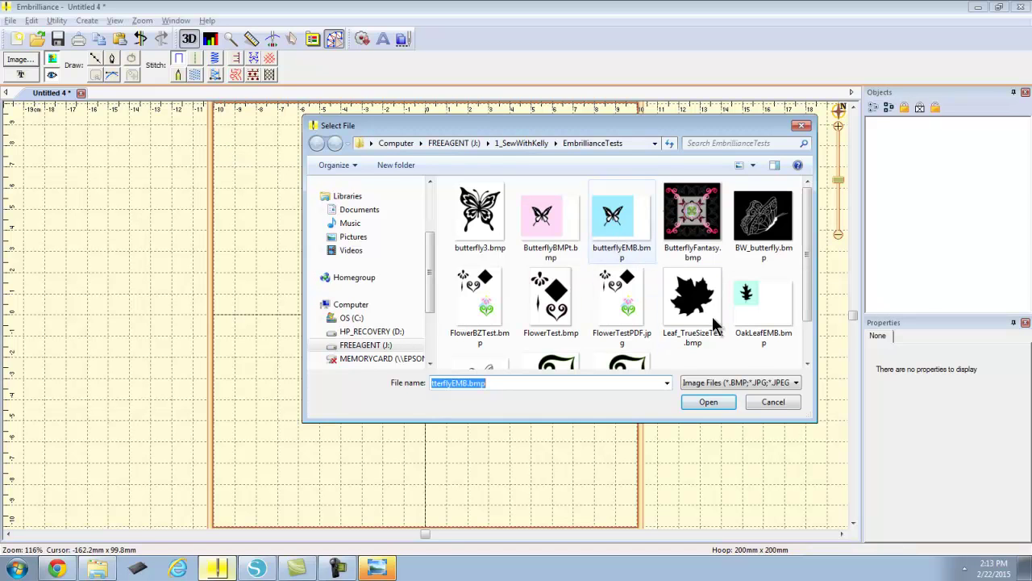
click(625, 242)
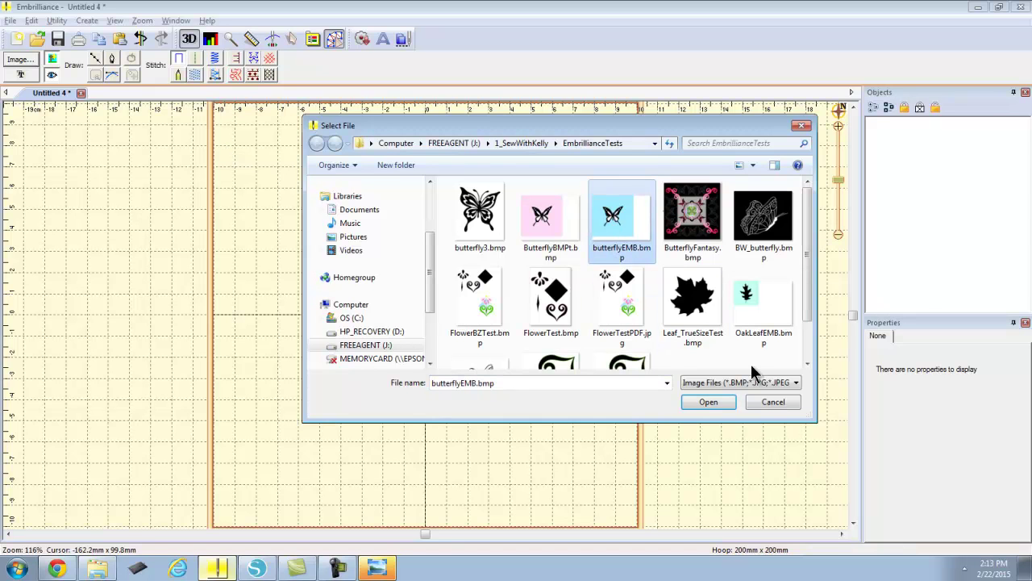
click(716, 403)
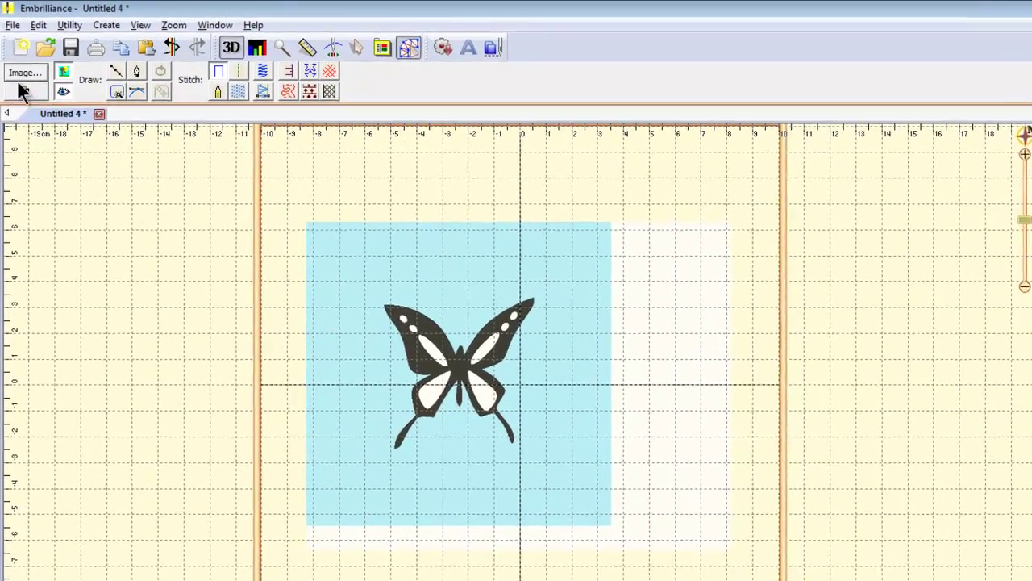
Step: Replace the background image with ButterflyBMPt.bmp and select it on the page
click(21, 61)
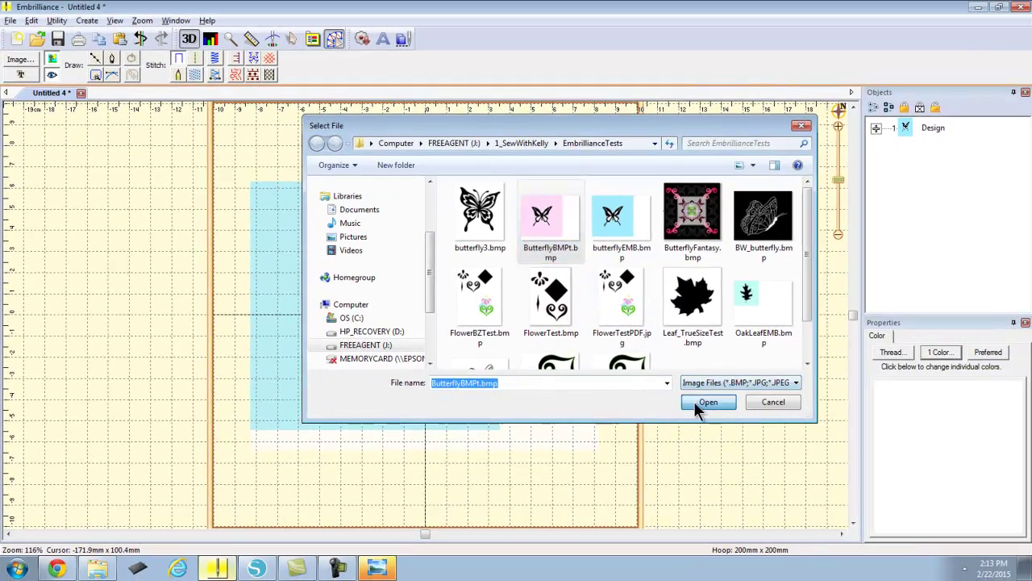
click(700, 403)
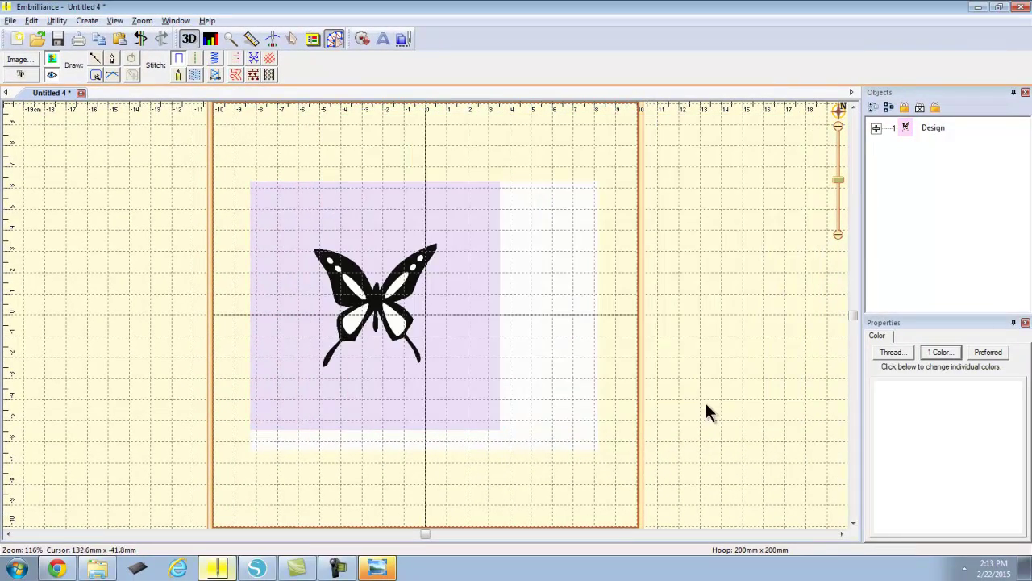
click(428, 310)
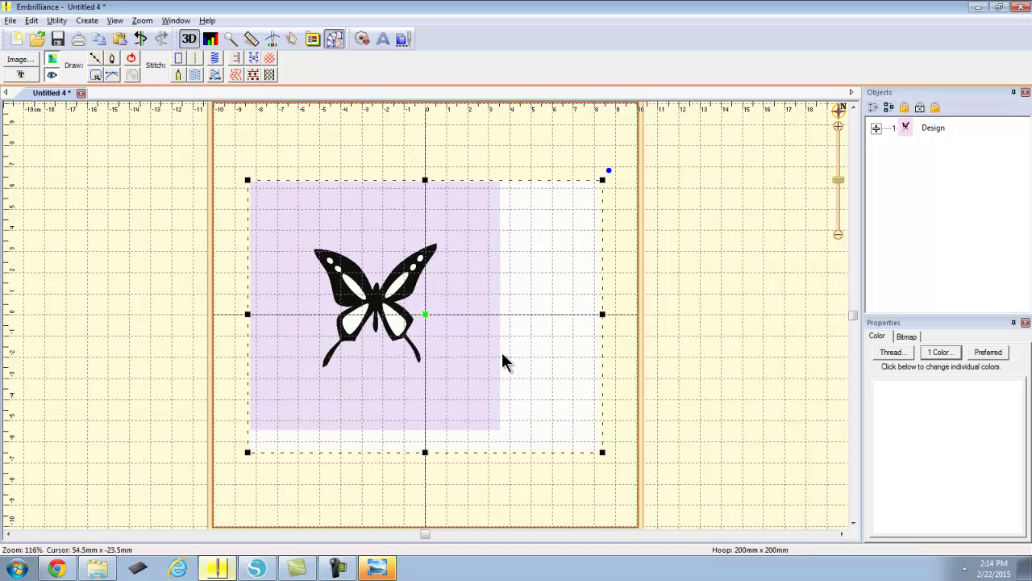
scroll(426, 325, up, 1)
scroll(426, 324, down, 2)
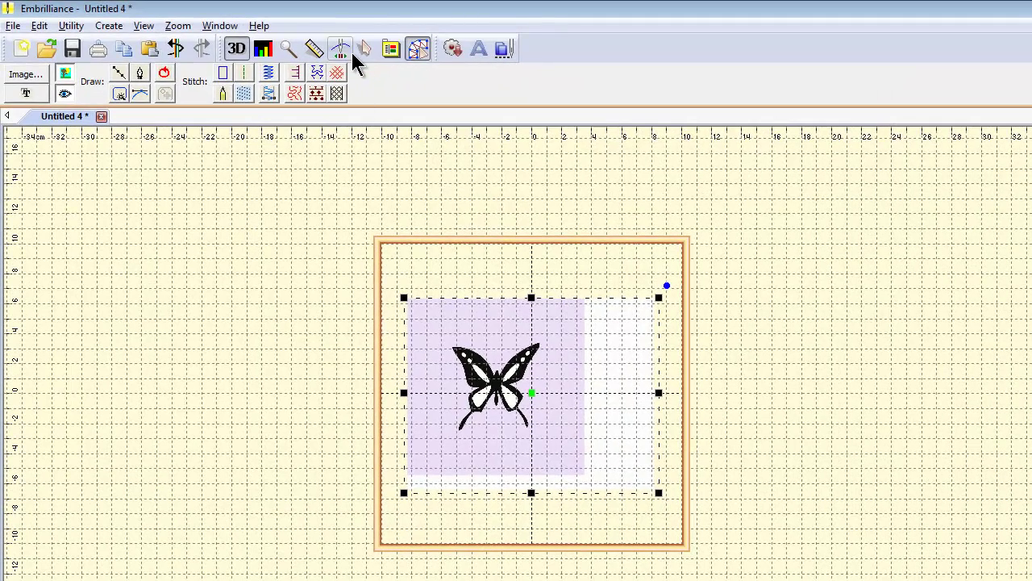
Step: Enlarge the butterfly background image to about 257 x 198 mm, placing its upper-left corner at the hoop's inner corner
click(363, 53)
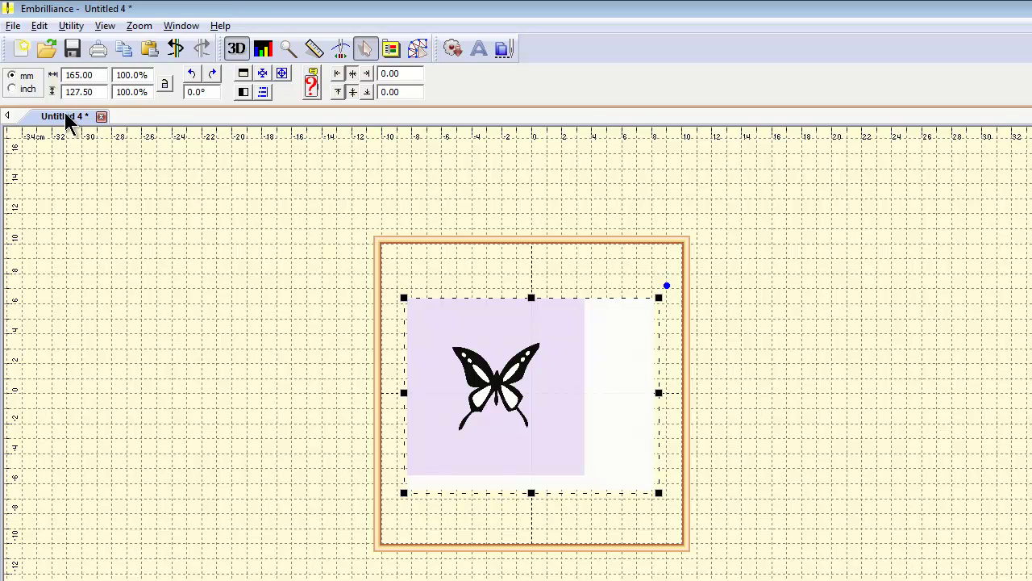
drag(92, 74, 47, 80)
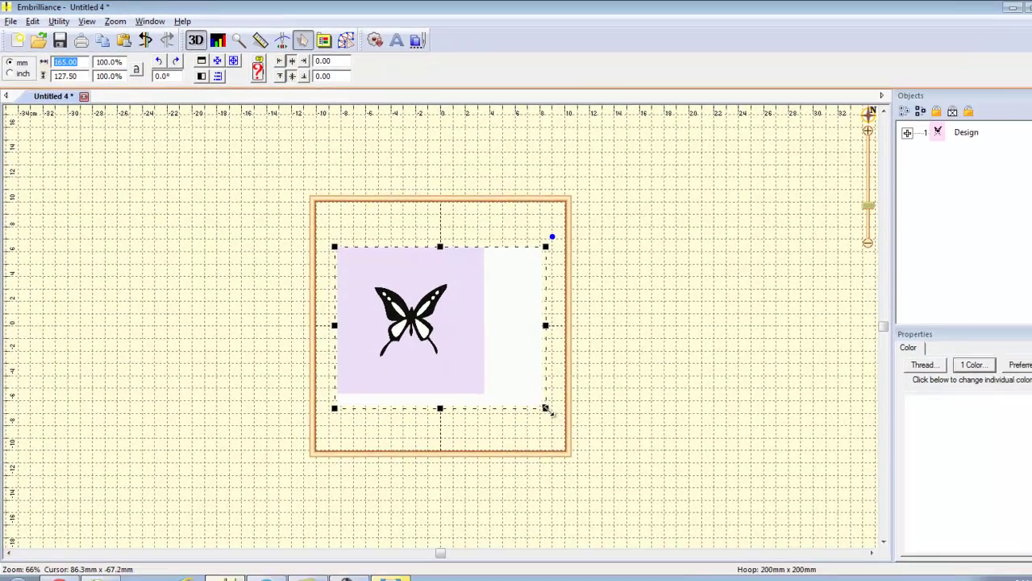
drag(659, 493, 719, 580)
drag(574, 473, 570, 476)
drag(501, 417, 485, 374)
click(546, 424)
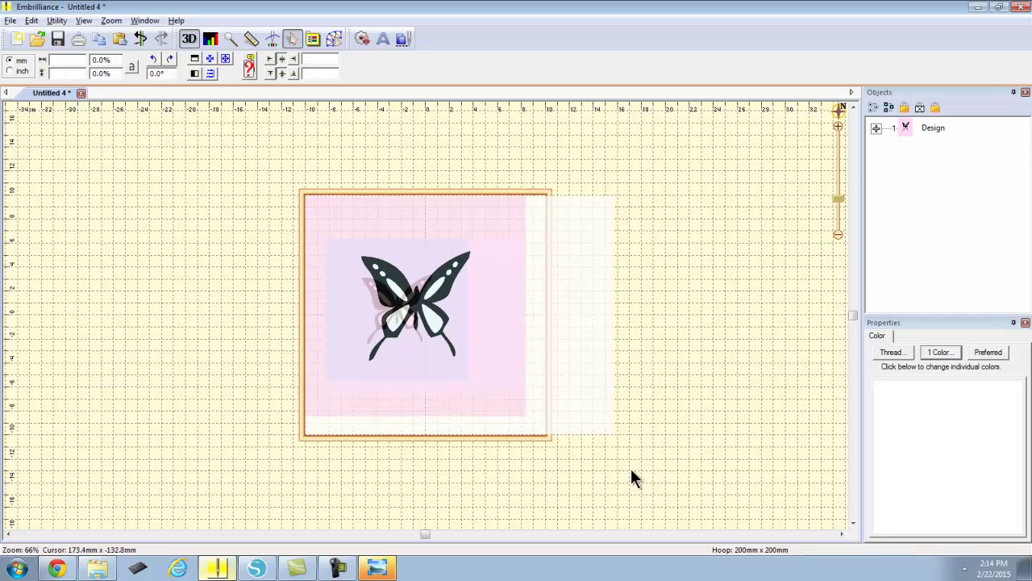
Step: Scale the background image to about 170% and nudge it up so the pink square fills the 200 mm hoop
click(597, 416)
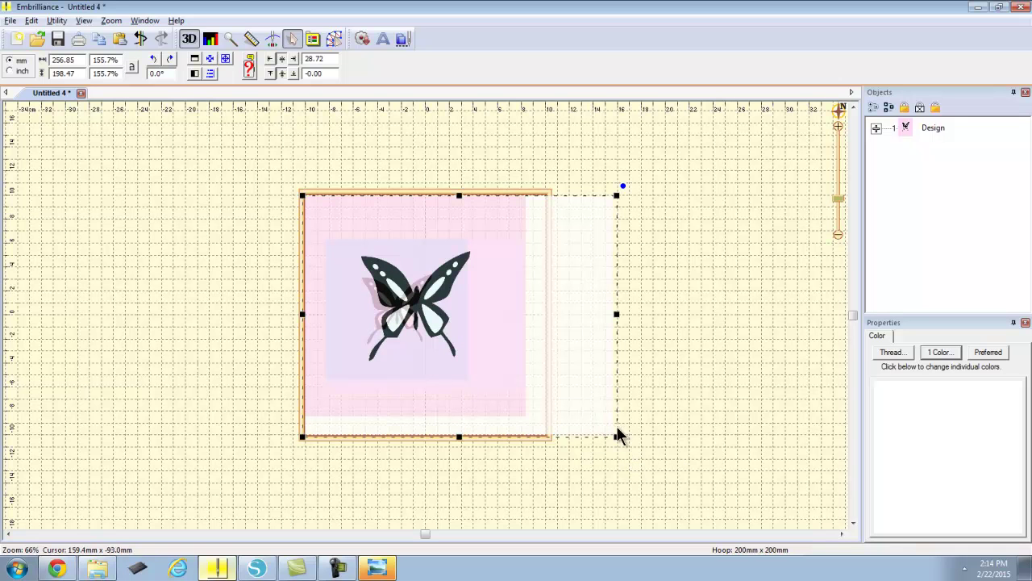
drag(618, 435, 626, 457)
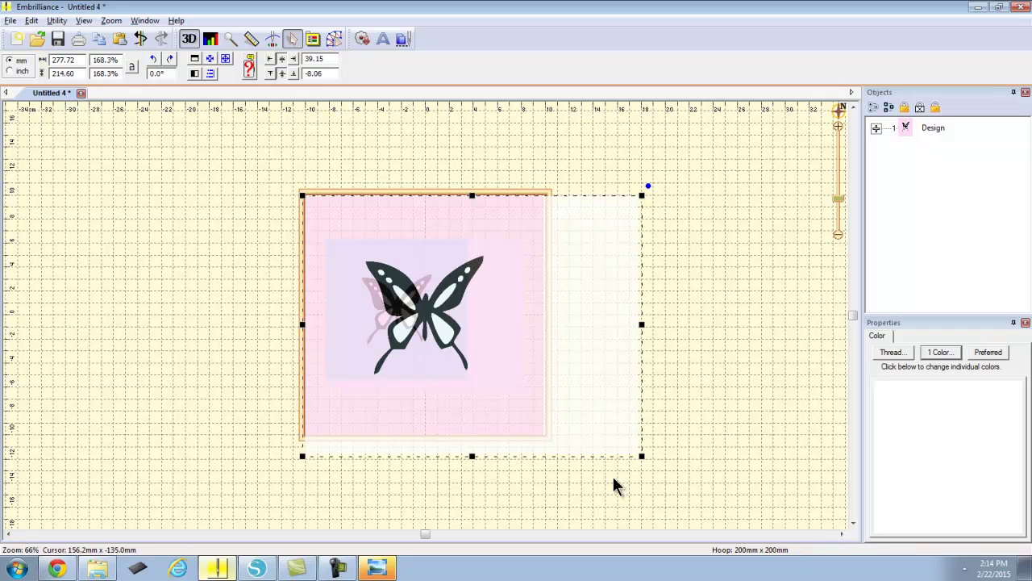
key(Left)
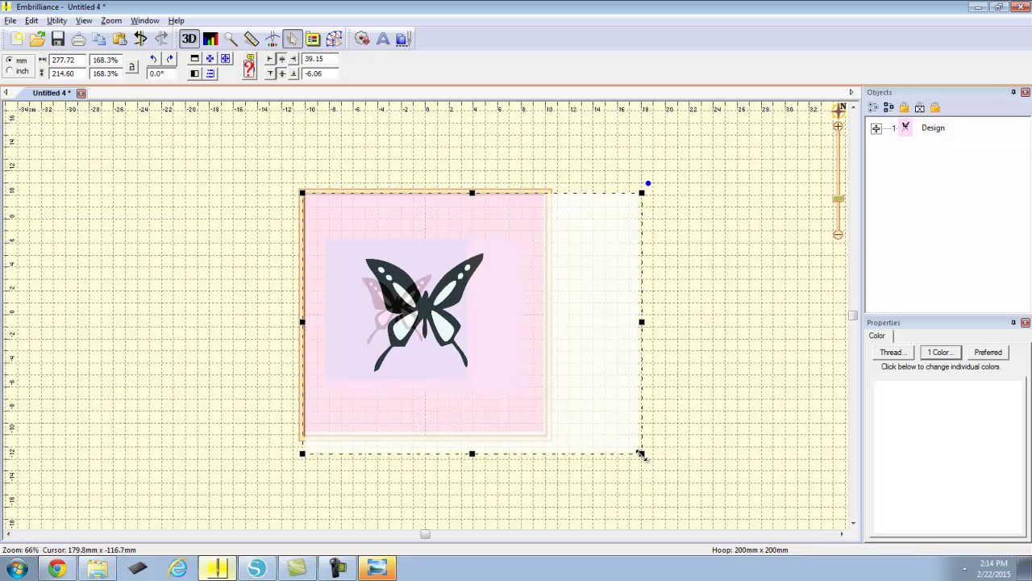
drag(641, 454, 645, 456)
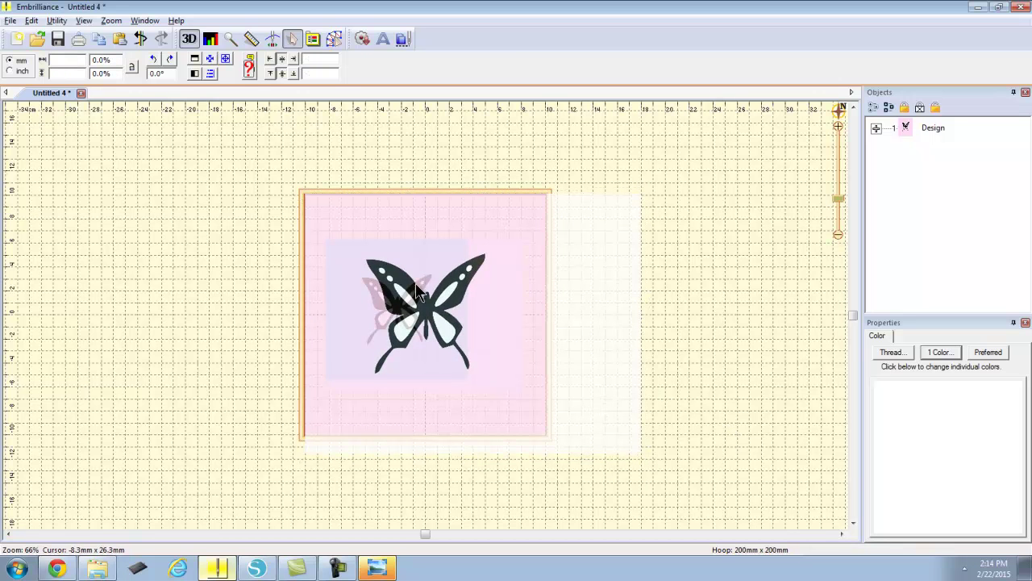
Step: Move the enlarged image aside, remove the smaller duplicate butterfly image, and align the enlarged pink square with the hoop again
key(ctrl+z)
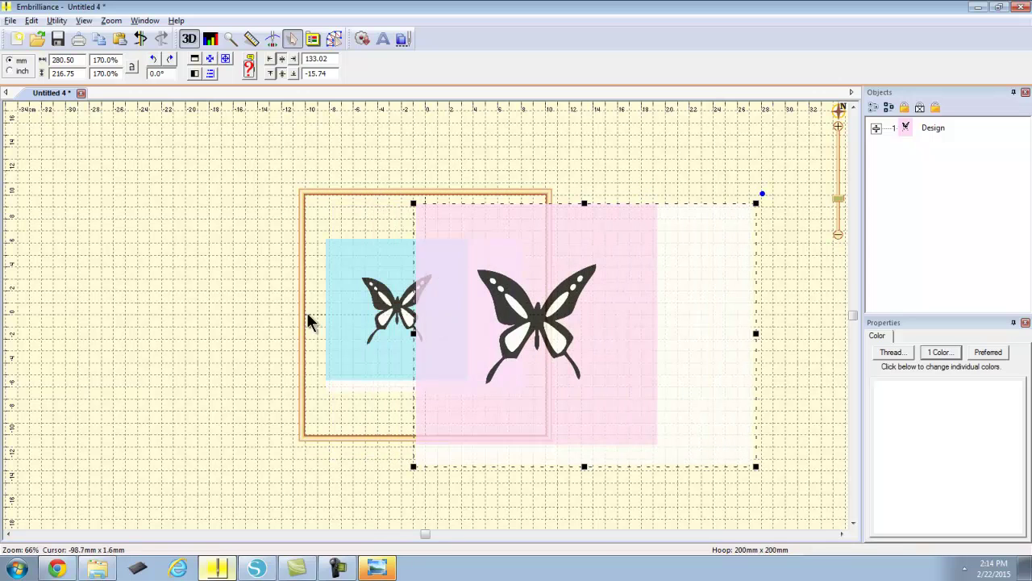
key(ctrl+y)
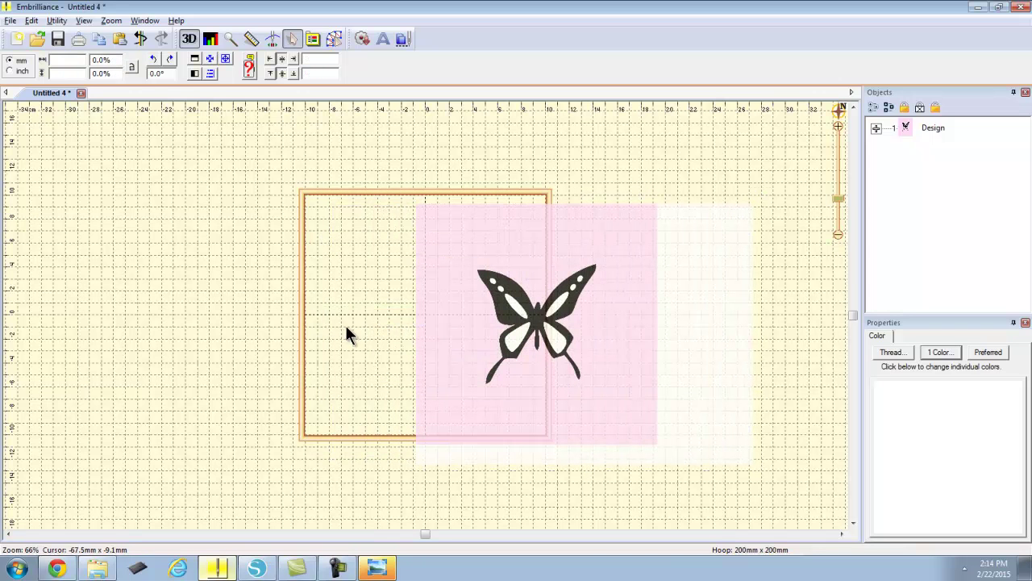
click(443, 331)
drag(396, 376, 328, 364)
click(192, 346)
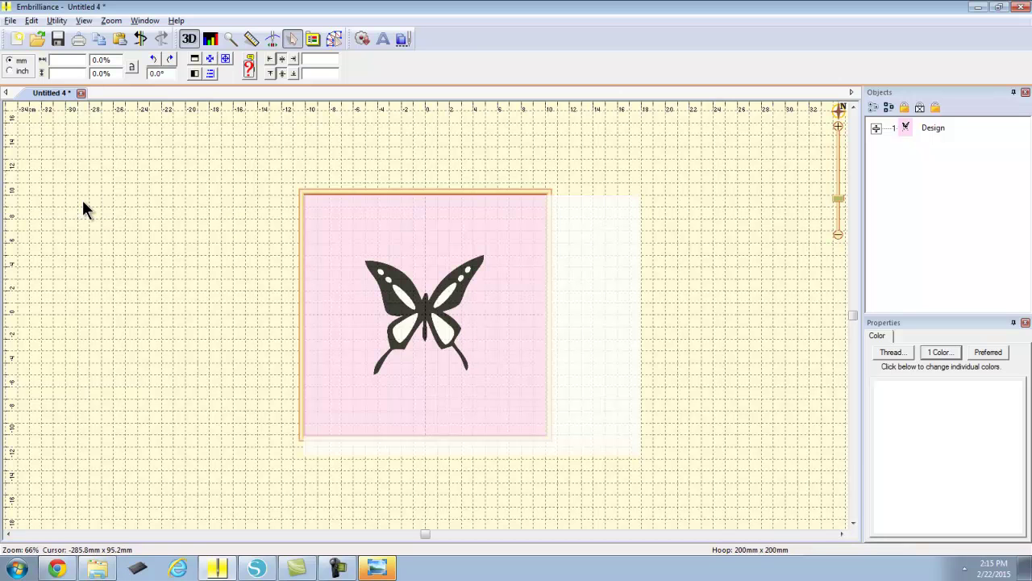
Step: Return to create mode, trace the butterfly's black outer shape with the magic wand, and check the outline with the background hidden
click(331, 42)
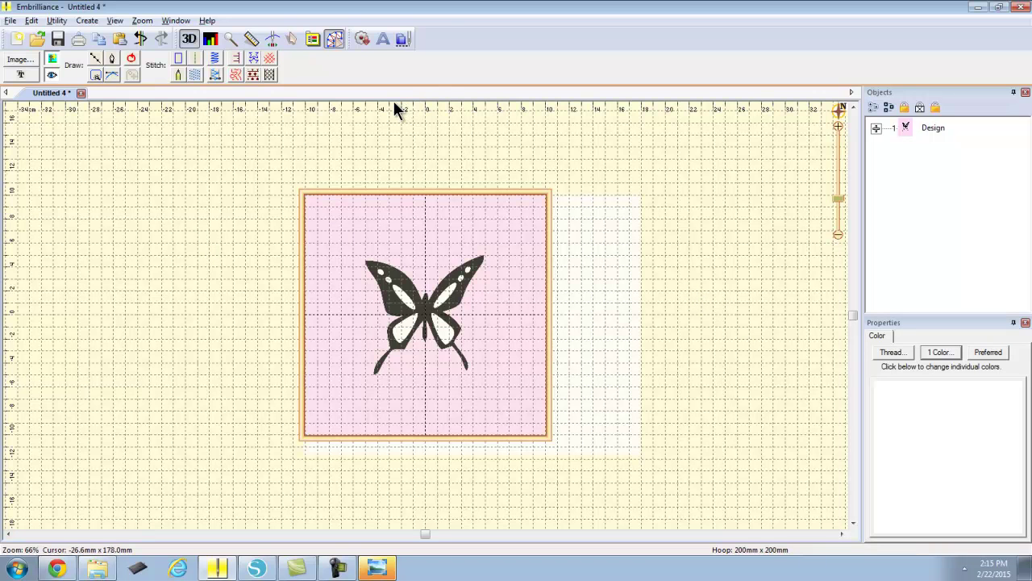
scroll(428, 358, down, 3)
scroll(429, 358, up, 3)
scroll(428, 355, up, 4)
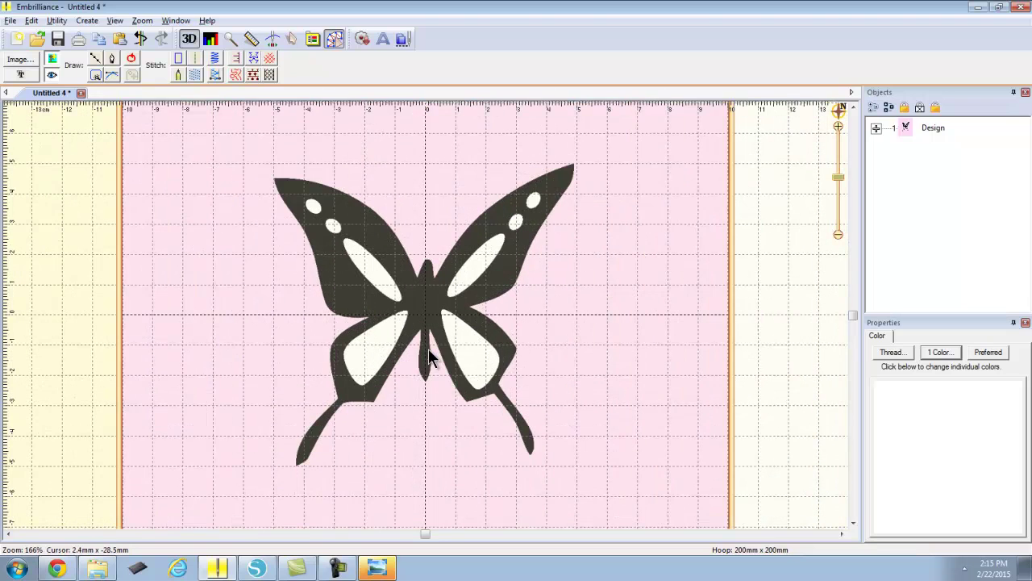
scroll(429, 356, up, 1)
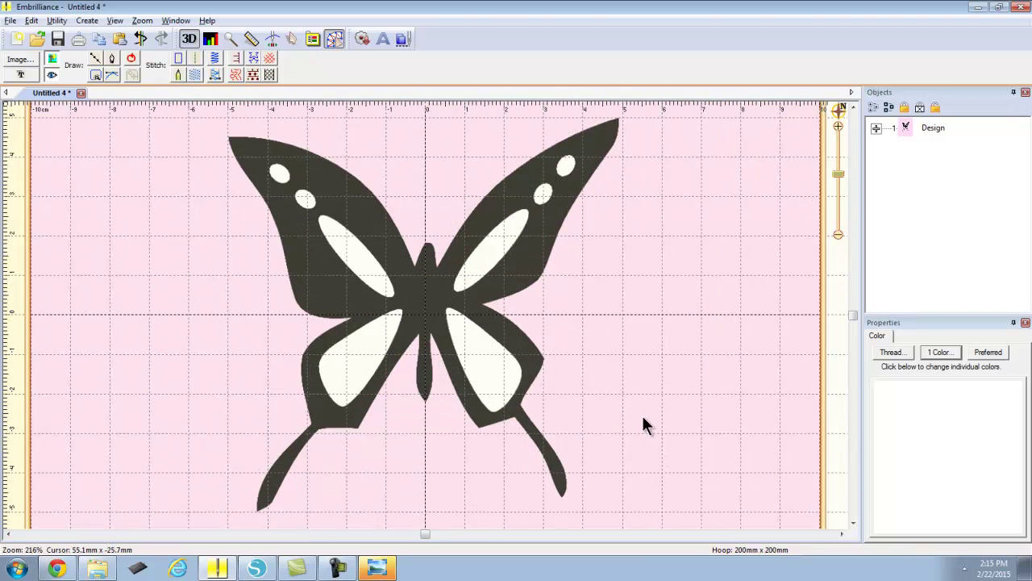
click(94, 75)
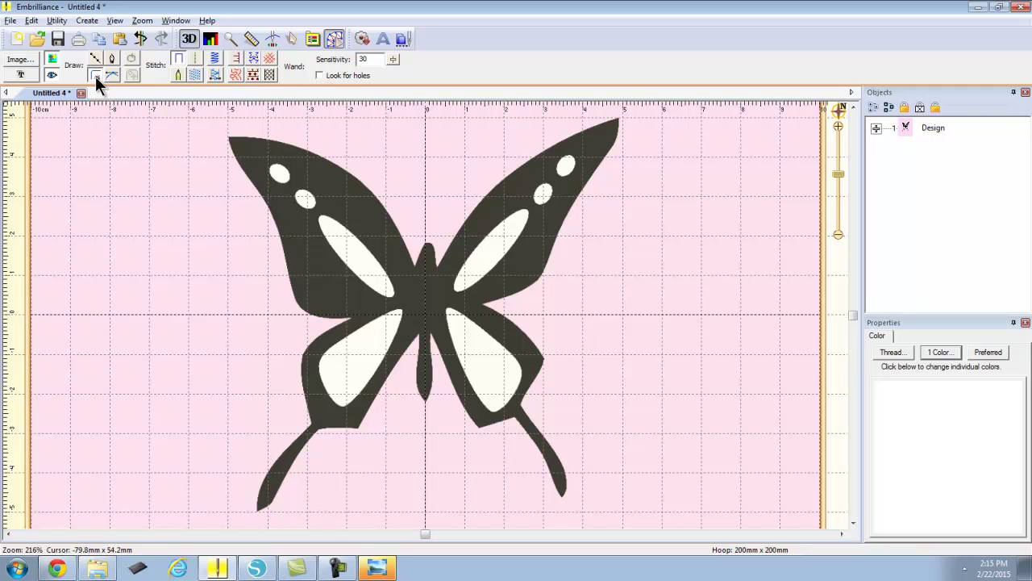
click(312, 173)
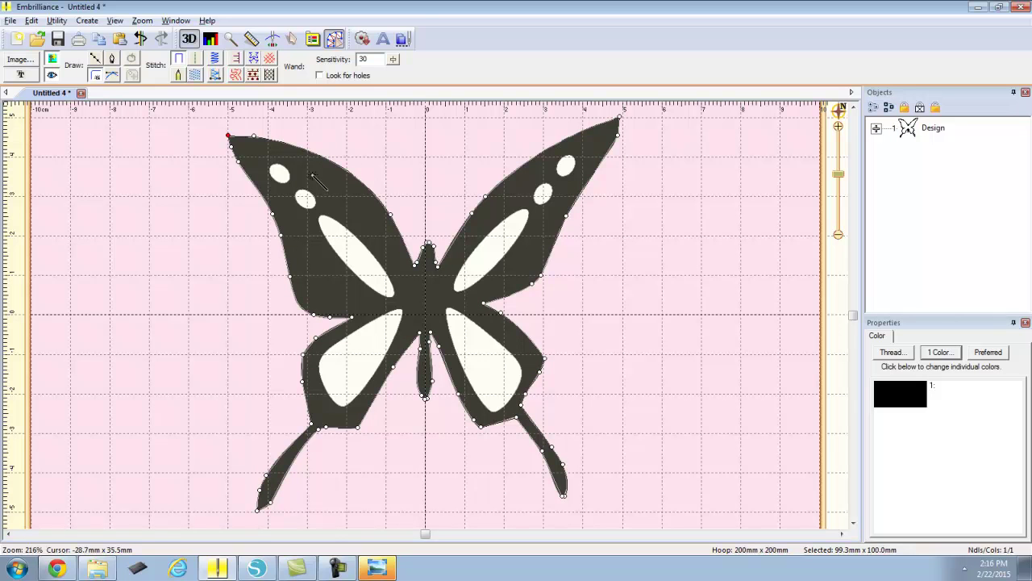
key(Escape)
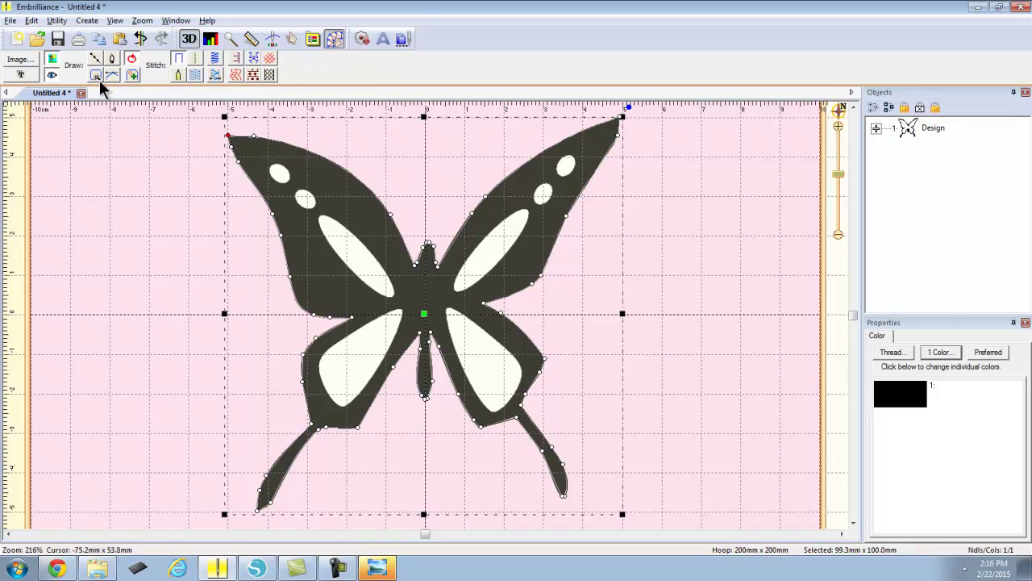
click(50, 59)
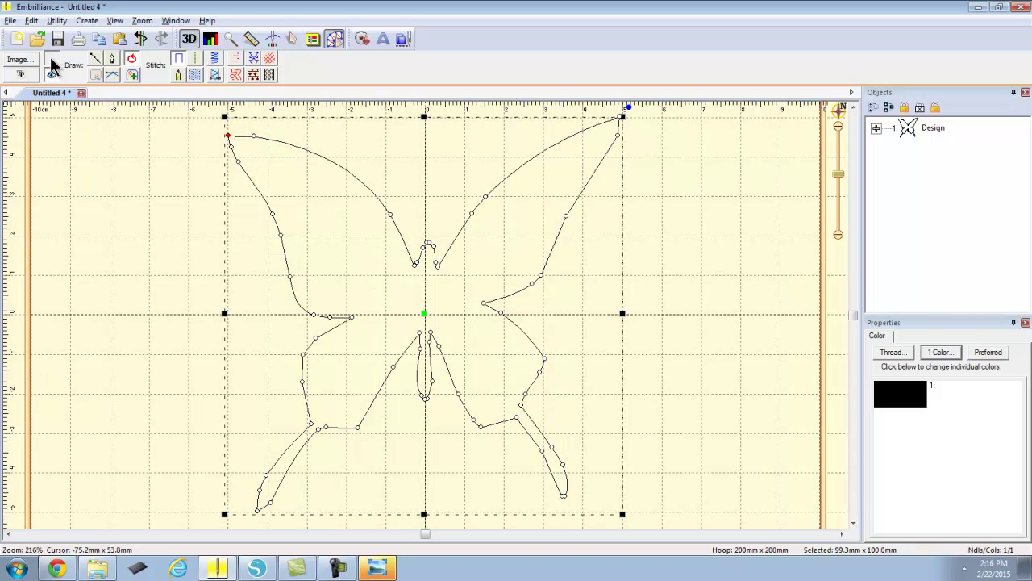
click(50, 58)
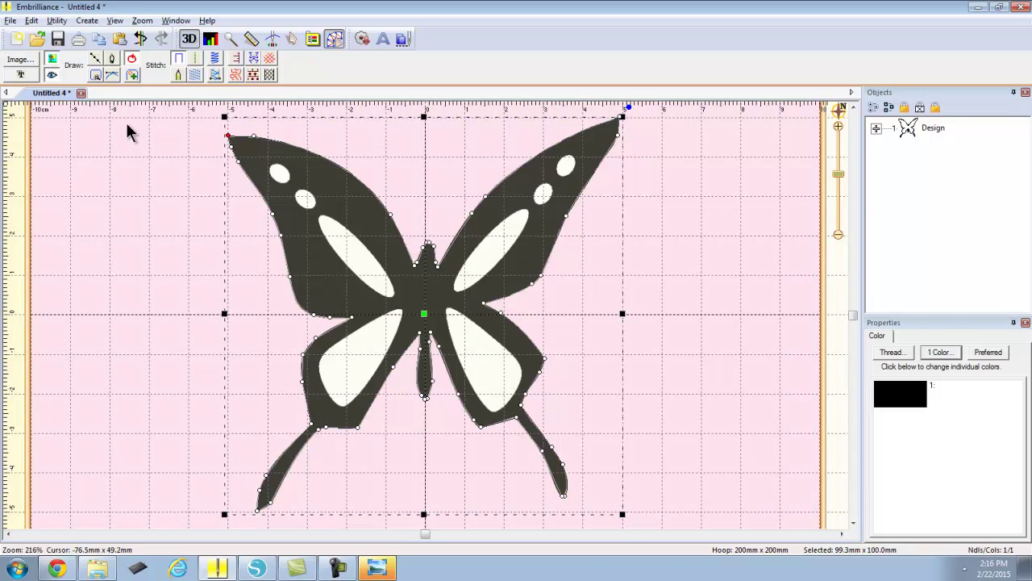
Step: Trace the two white spots and the long white oval on the upper-left wing with the magic wand
click(95, 74)
click(278, 171)
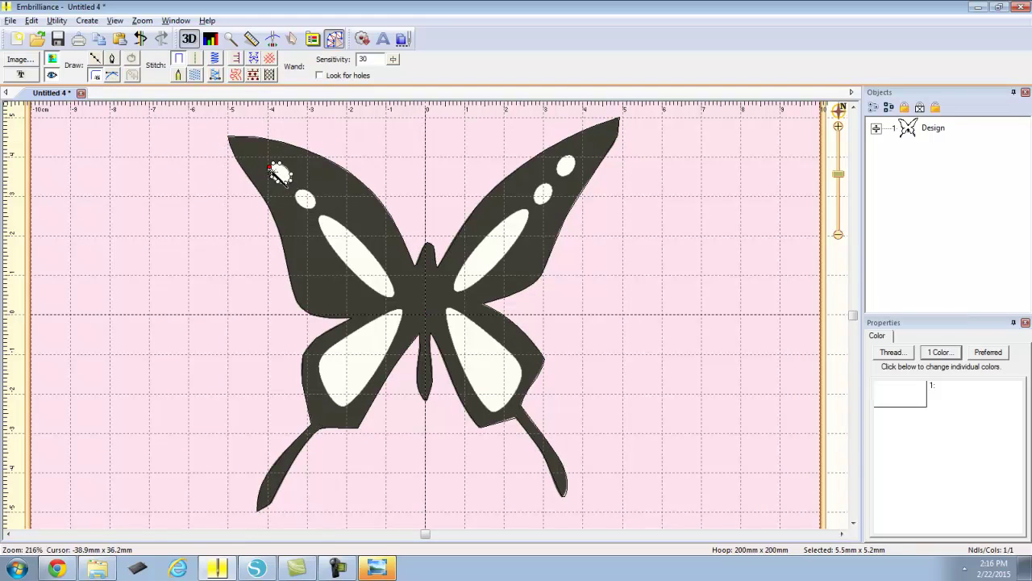
click(95, 74)
click(306, 198)
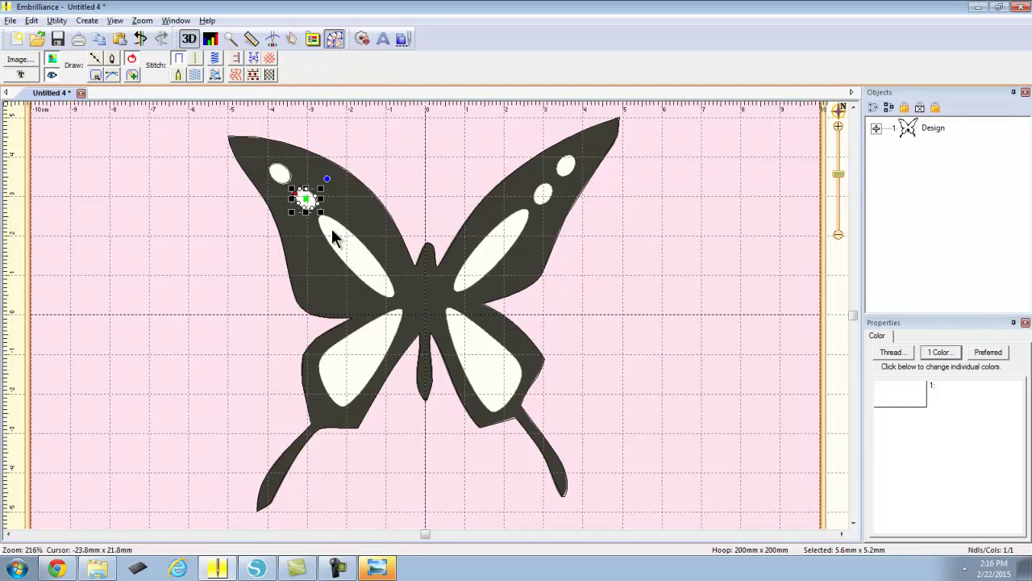
click(95, 77)
click(323, 221)
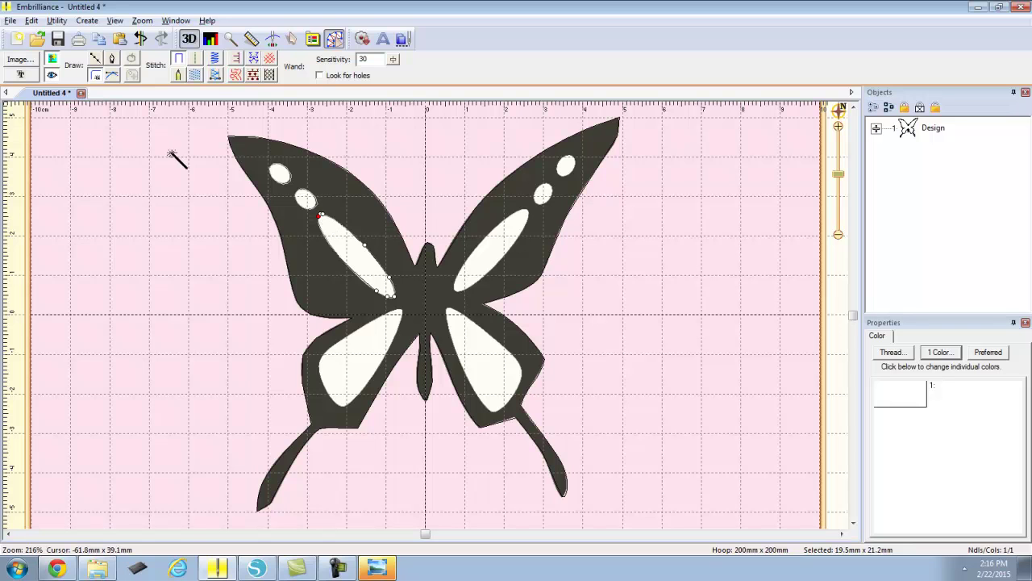
key(Escape)
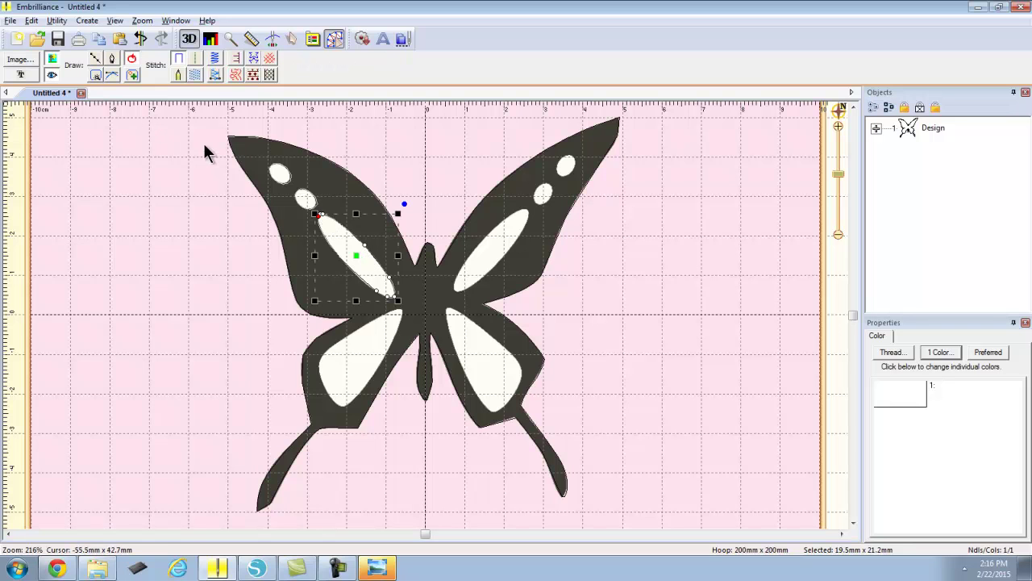
Step: Trace the large white shapes in the lower-left and lower-right wings with the magic wand
click(96, 78)
click(343, 367)
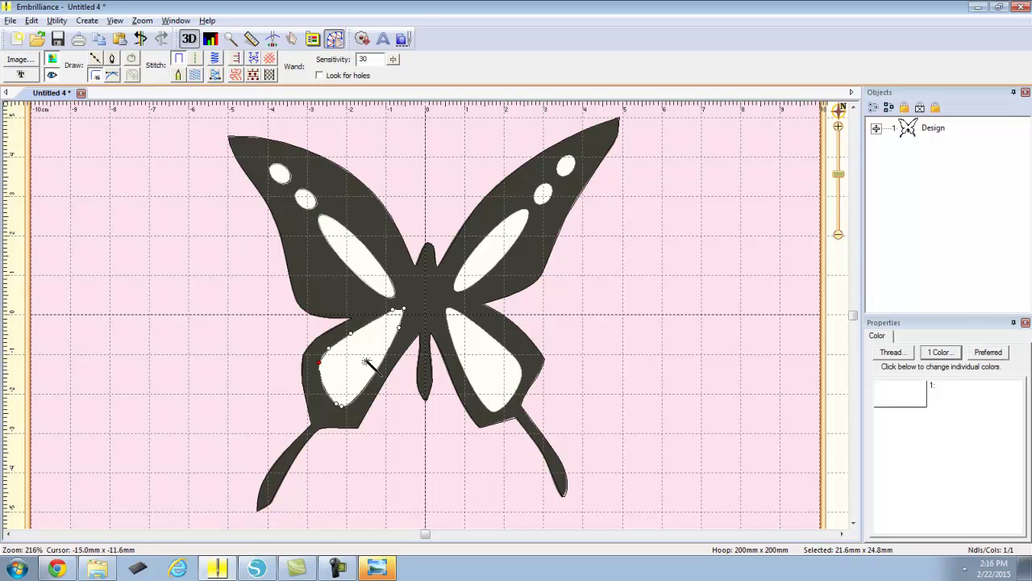
key(Escape)
click(96, 75)
click(473, 340)
key(Escape)
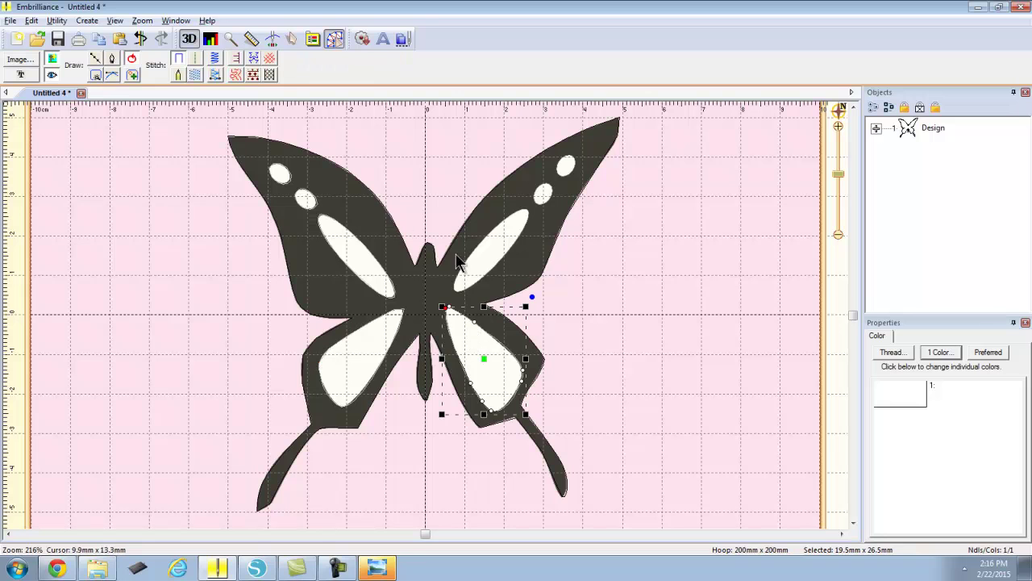
Step: Trace the long white oval and the two white spots on the upper-right wing with the magic wand
click(103, 80)
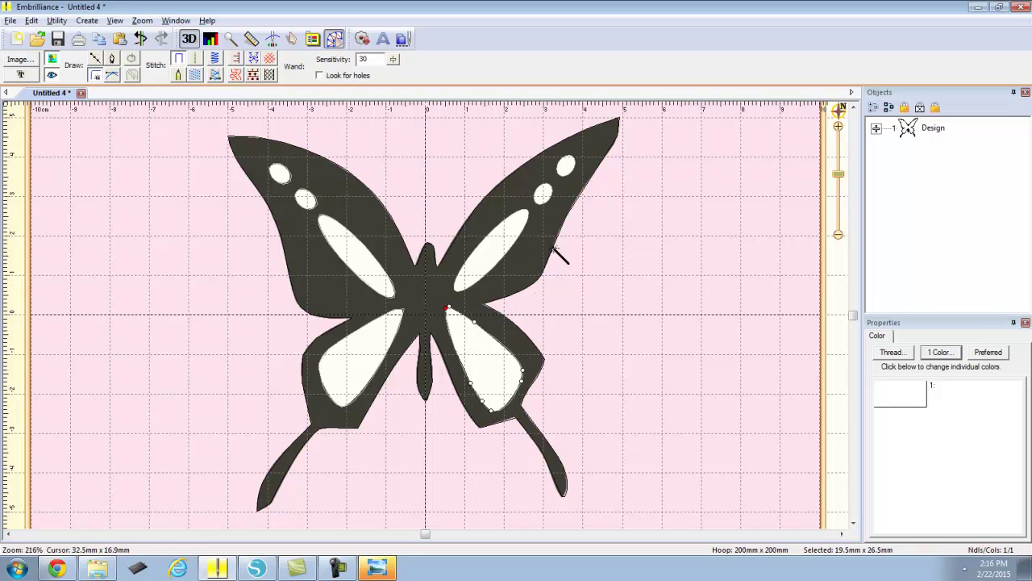
click(496, 259)
key(Escape)
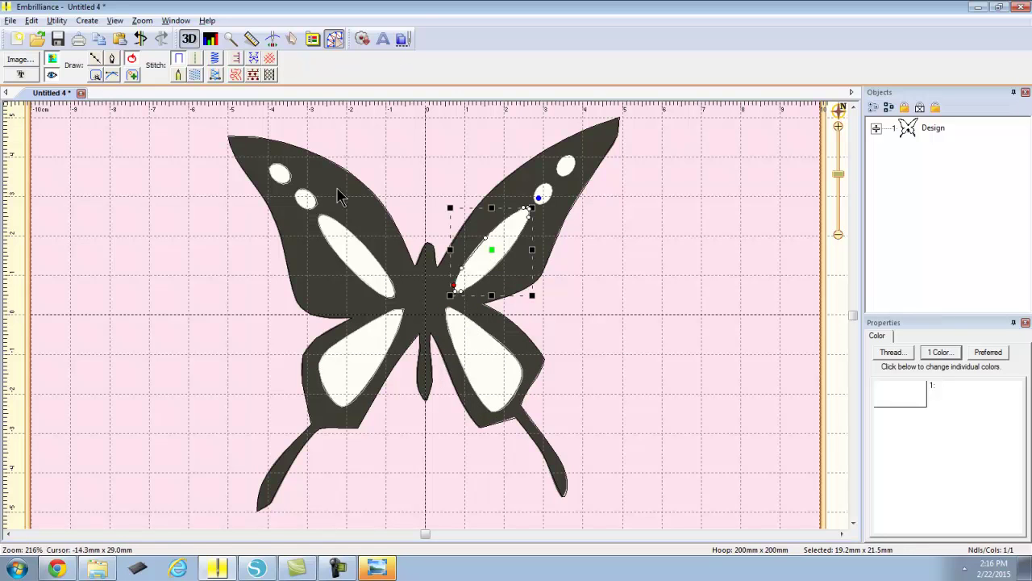
click(94, 76)
click(539, 191)
click(544, 193)
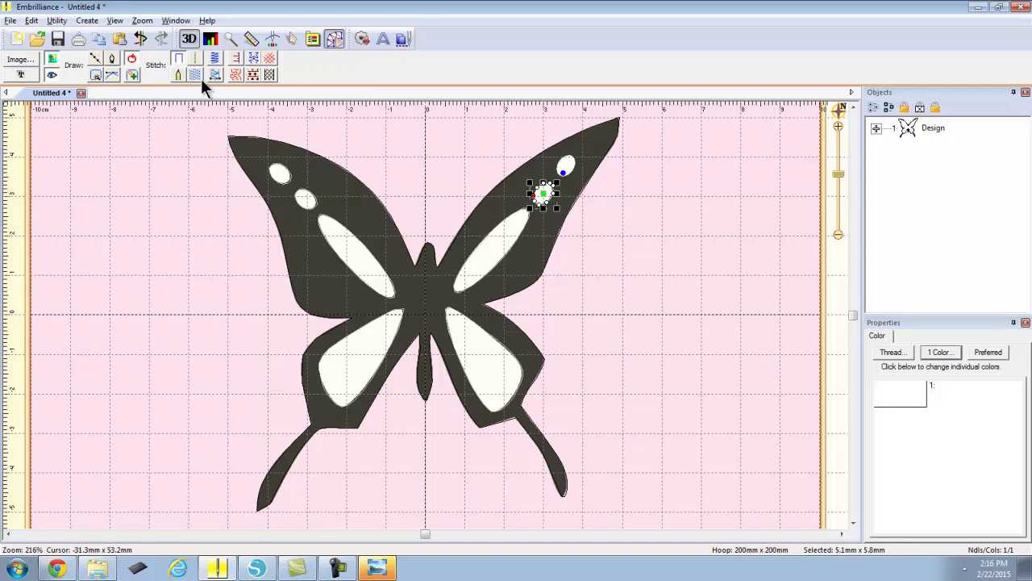
key(Escape)
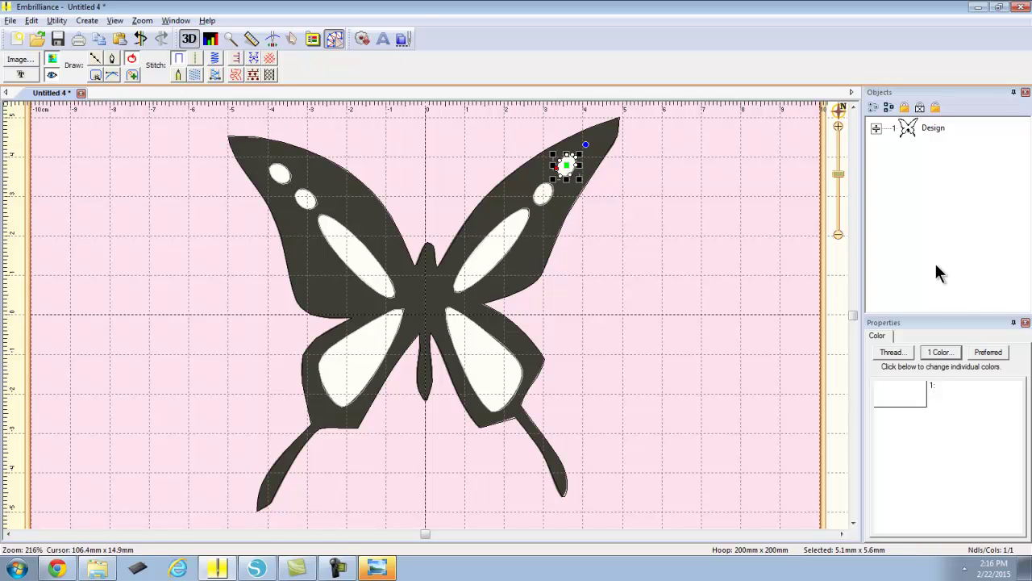
Step: Expand the design's object list, and examine the butterflies in the ButterflyTabletopper layout in Silhouette Studio
click(875, 128)
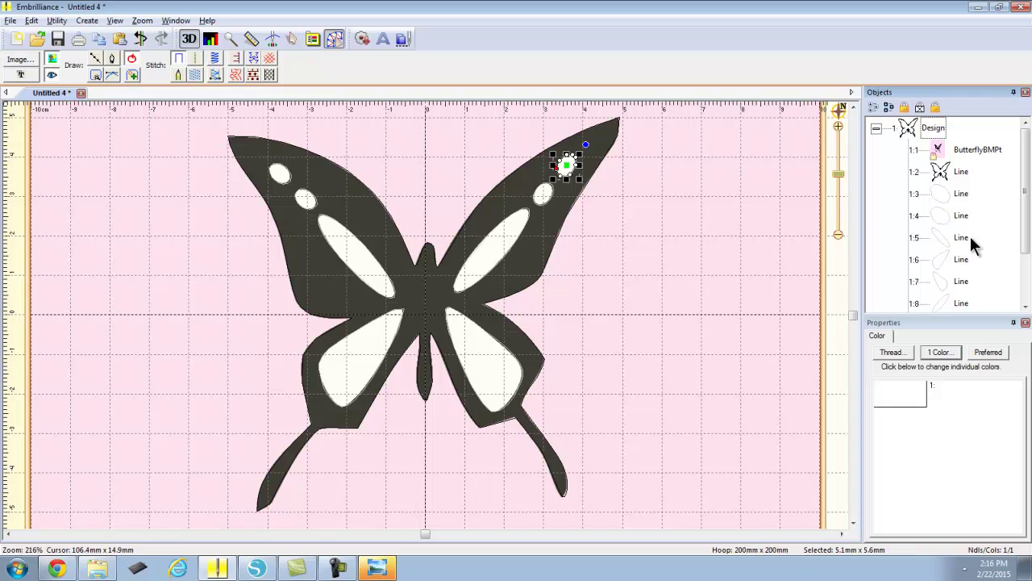
click(267, 569)
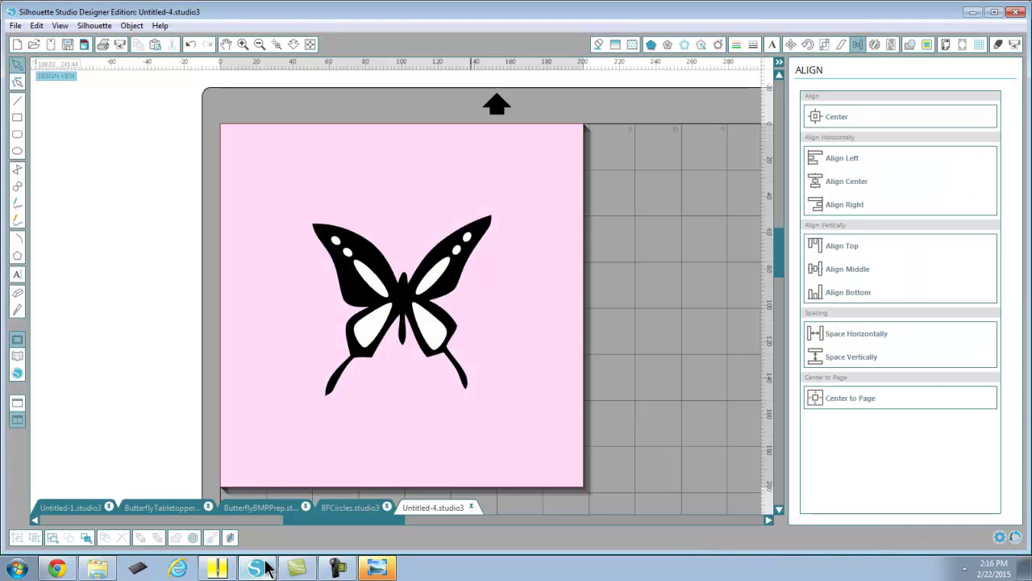
click(168, 508)
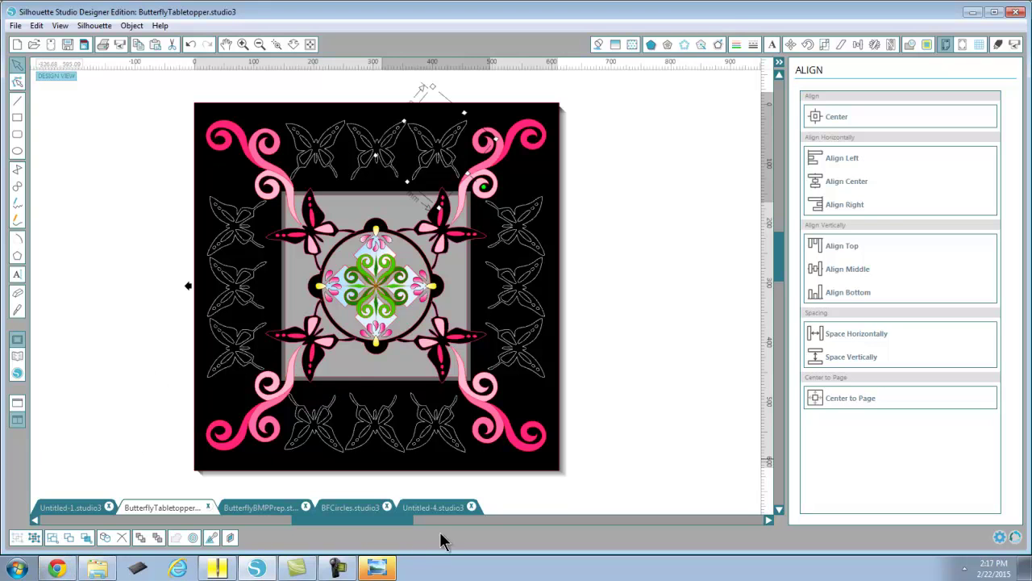
Step: Switch back to Embrilliance, convert all the traced butterfly lines to run stitches, and open their run properties
click(216, 568)
click(961, 170)
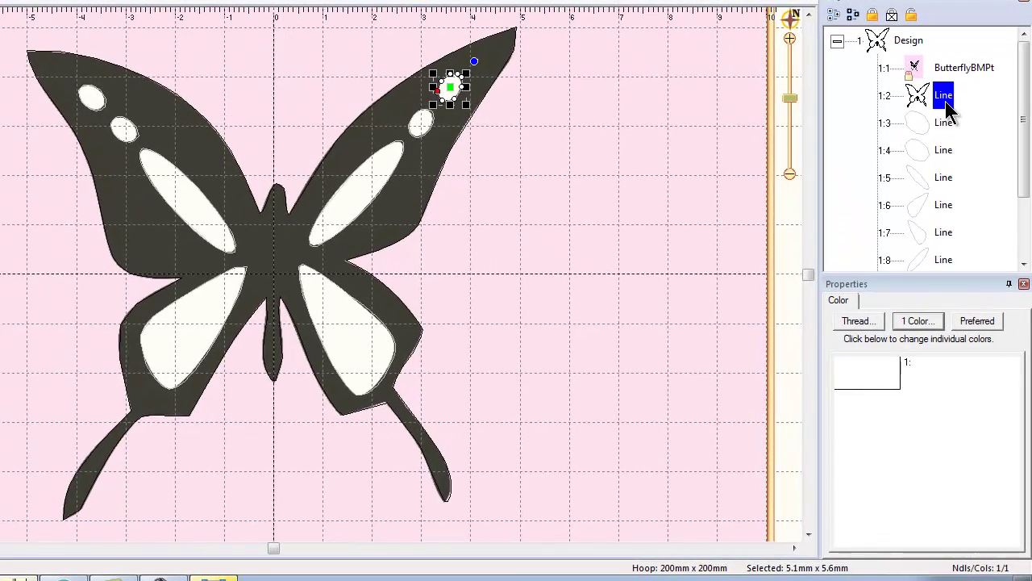
drag(1024, 161, 1028, 255)
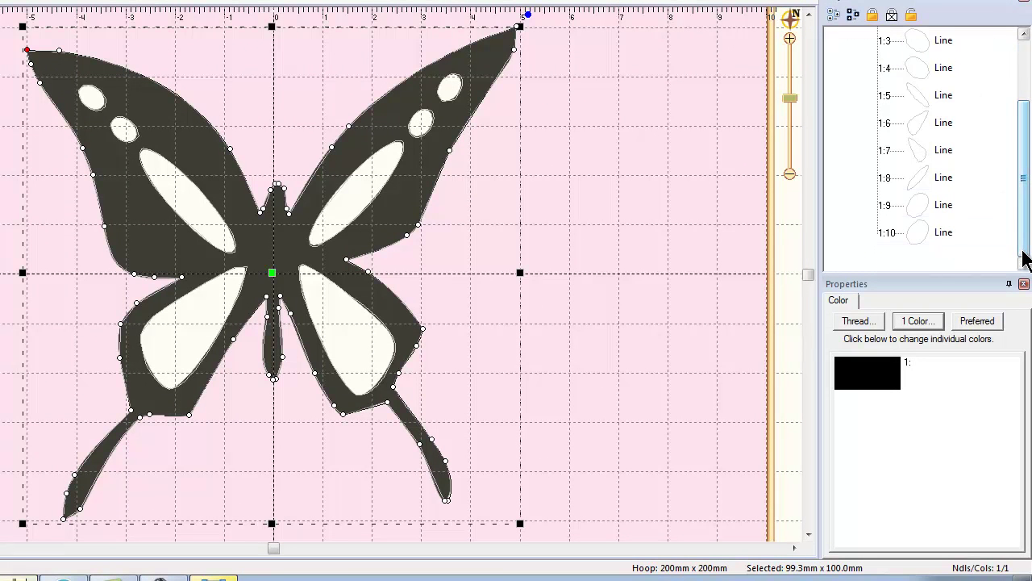
shift+click(936, 235)
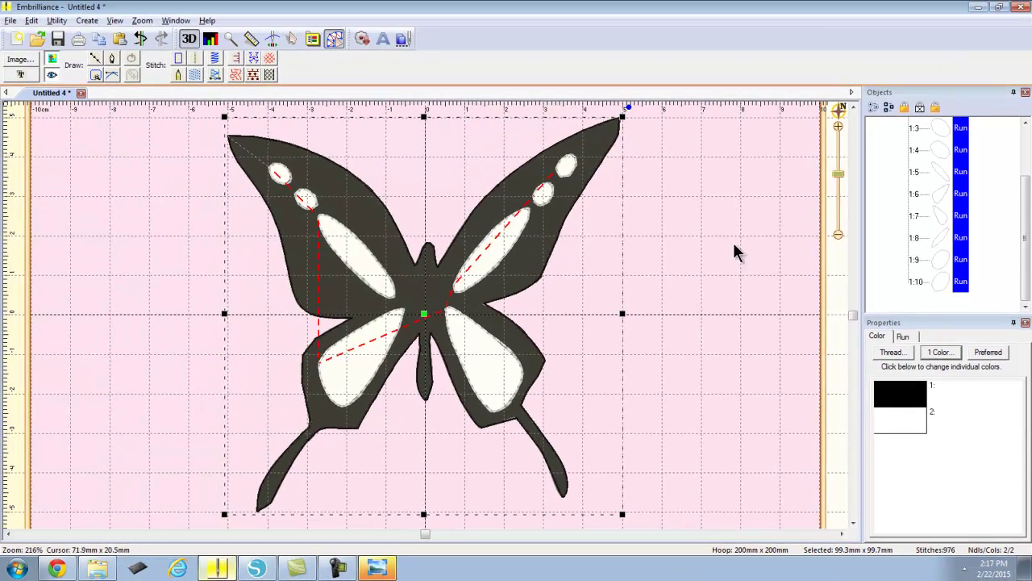
click(166, 43)
click(911, 339)
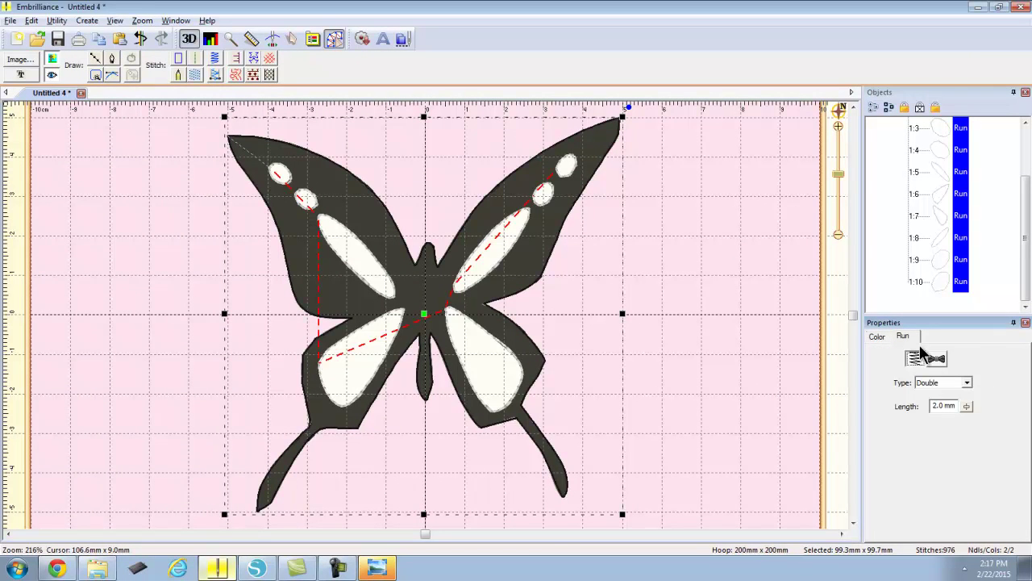
Step: Set the thread color of all the butterfly run stitches to Robison-Anton Polyester 9113 Melville
click(877, 337)
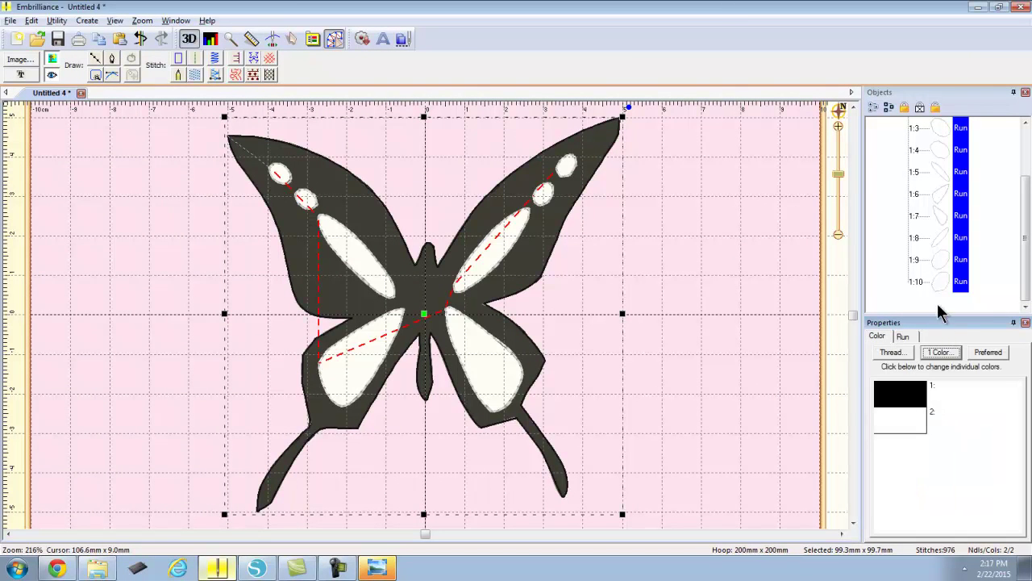
drag(1022, 251, 1006, 172)
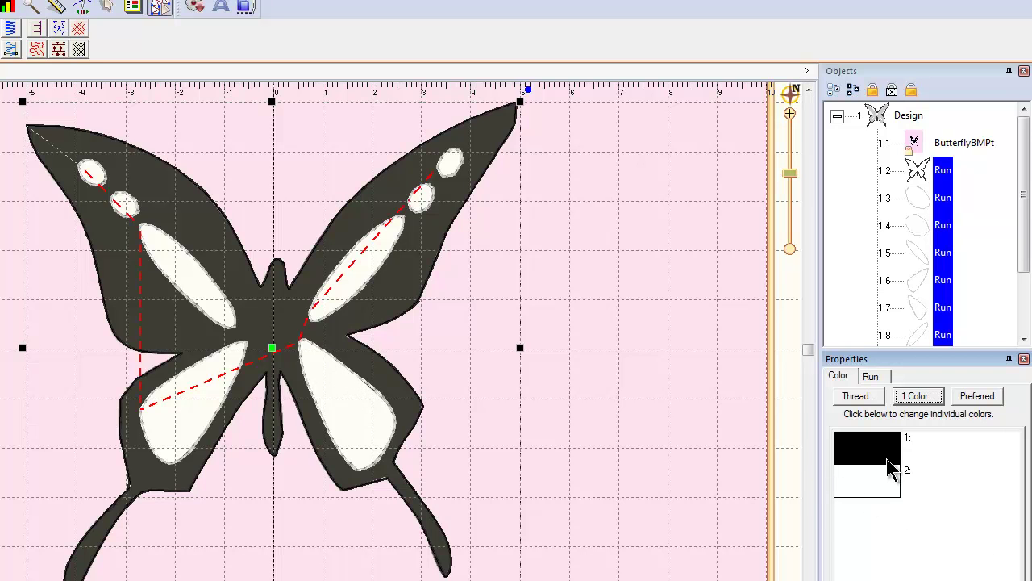
click(855, 448)
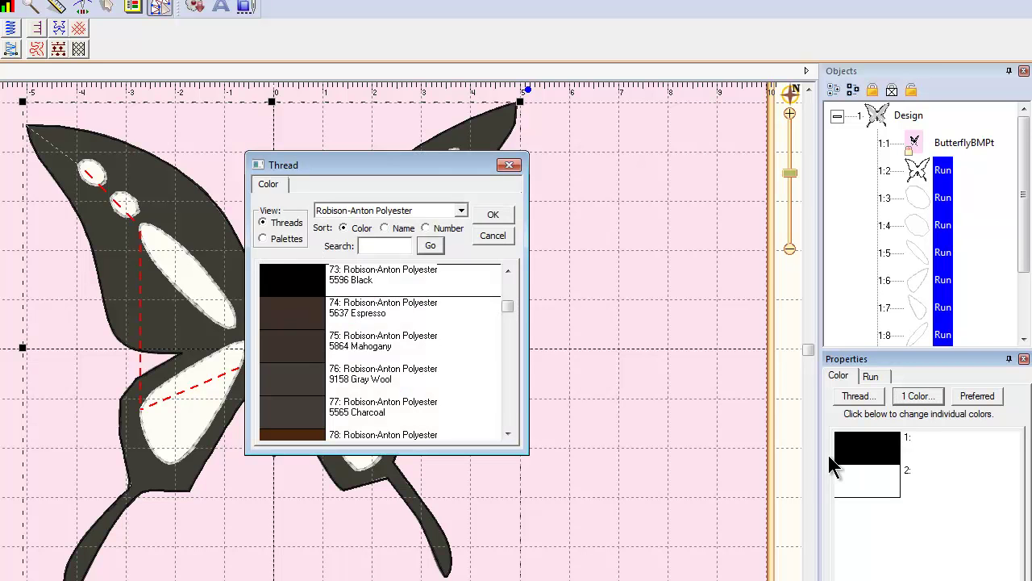
drag(512, 315, 511, 350)
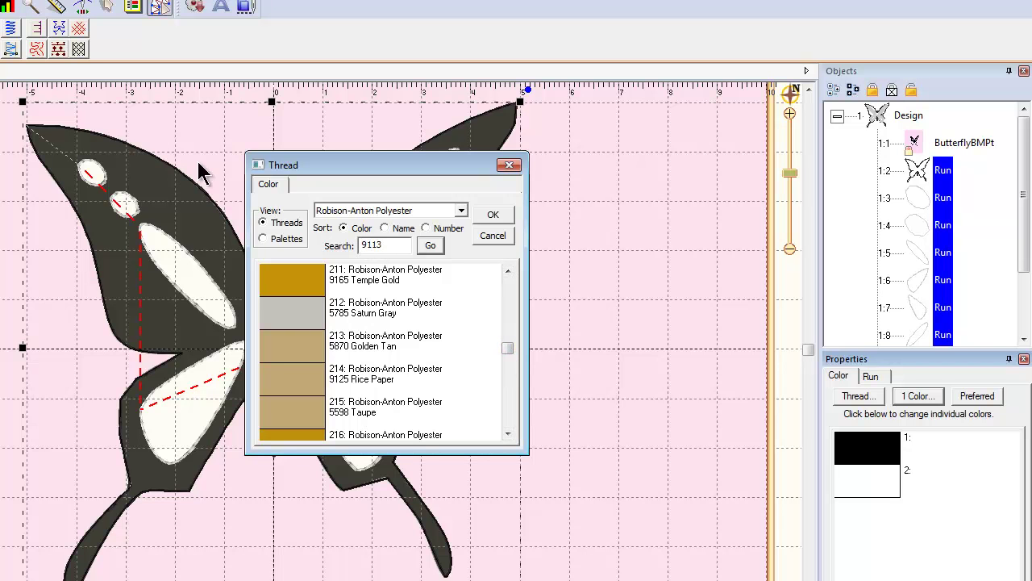
click(433, 247)
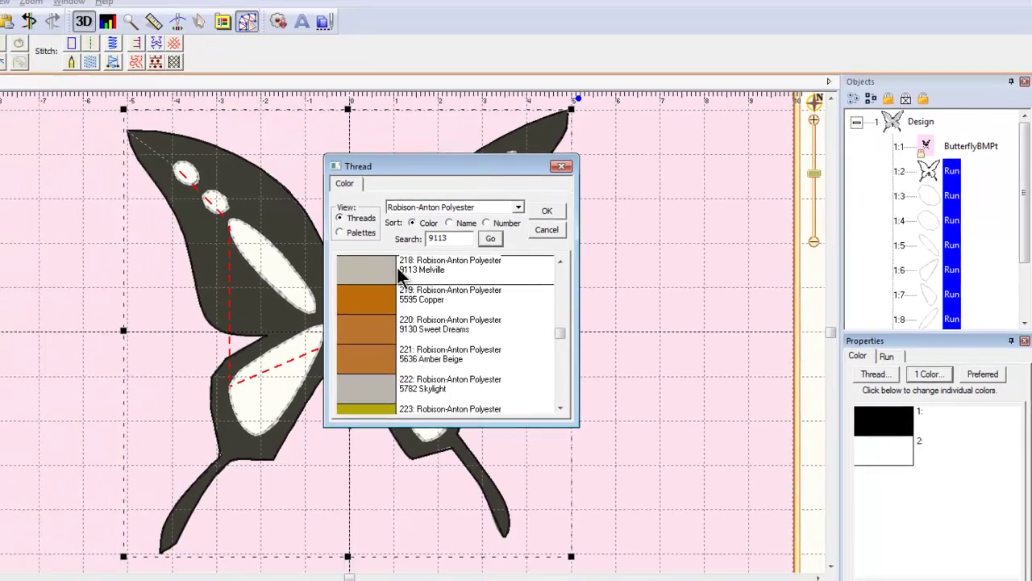
click(493, 214)
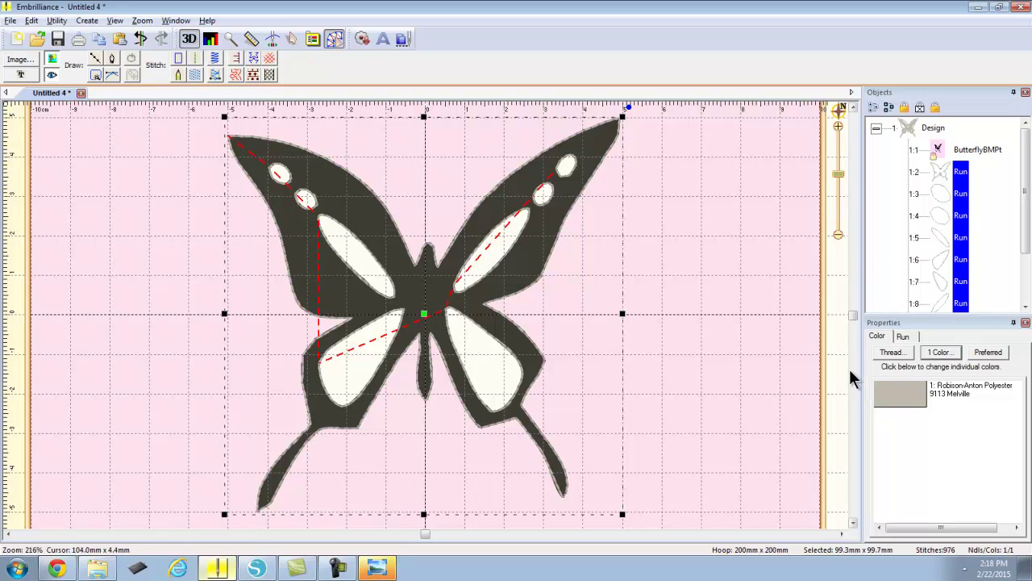
Step: Set the run stitch type of the selected butterfly outlines to Double
click(903, 337)
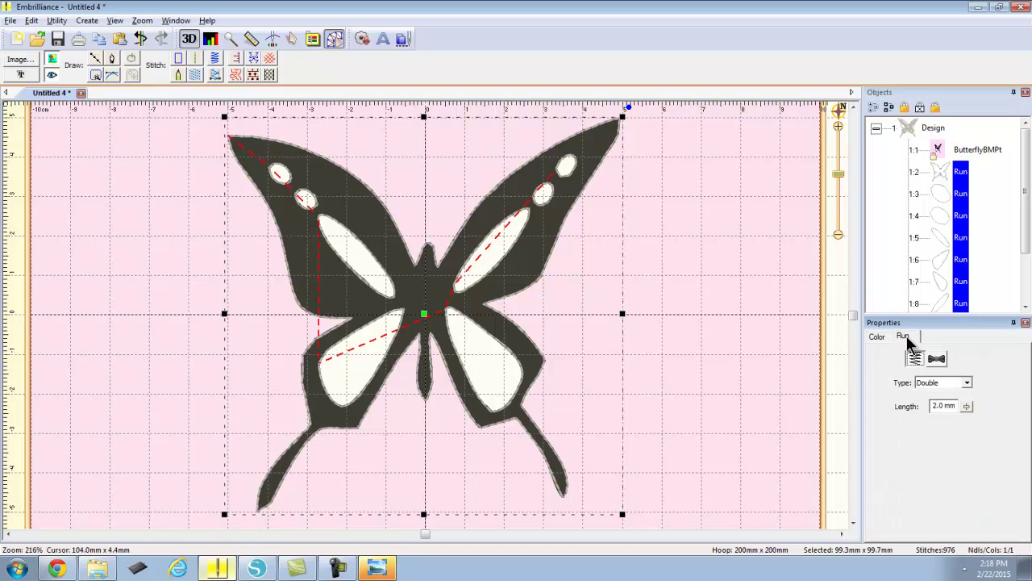
click(966, 382)
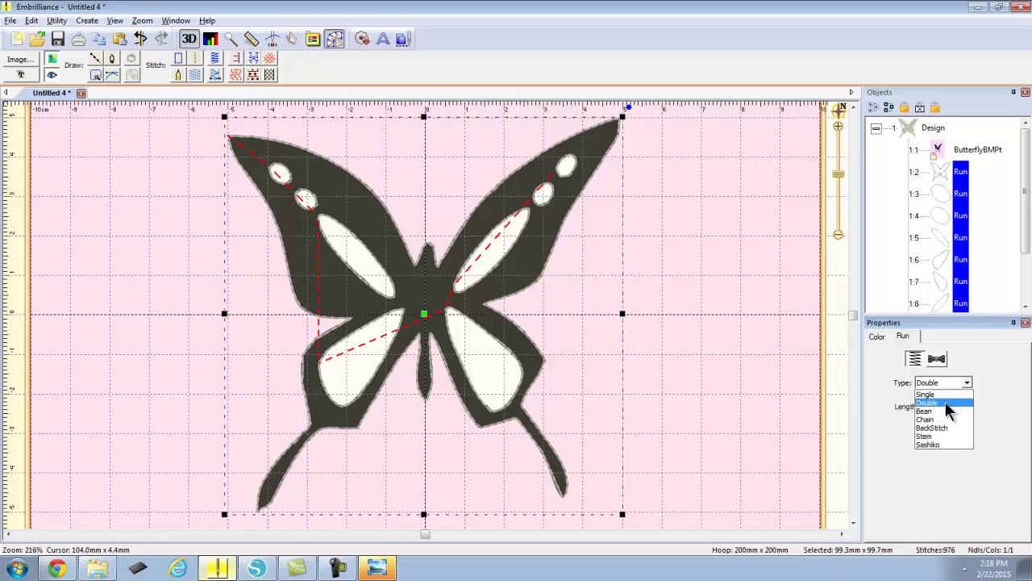
click(945, 403)
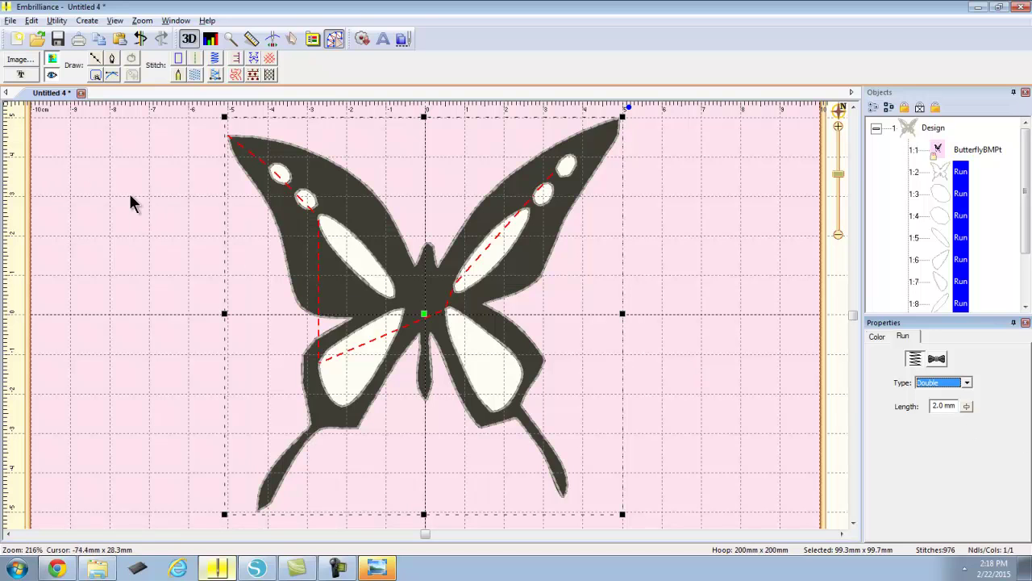
Step: Save the design as ButterflyVideo1.vp3 in the EmbrillianceTests folder, replacing the existing file
click(50, 63)
click(57, 40)
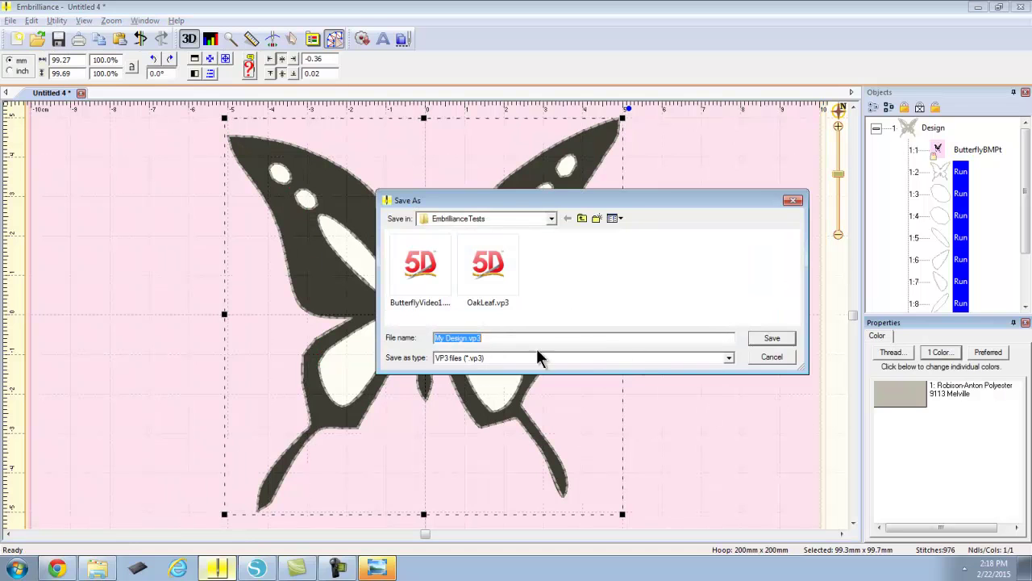
click(426, 314)
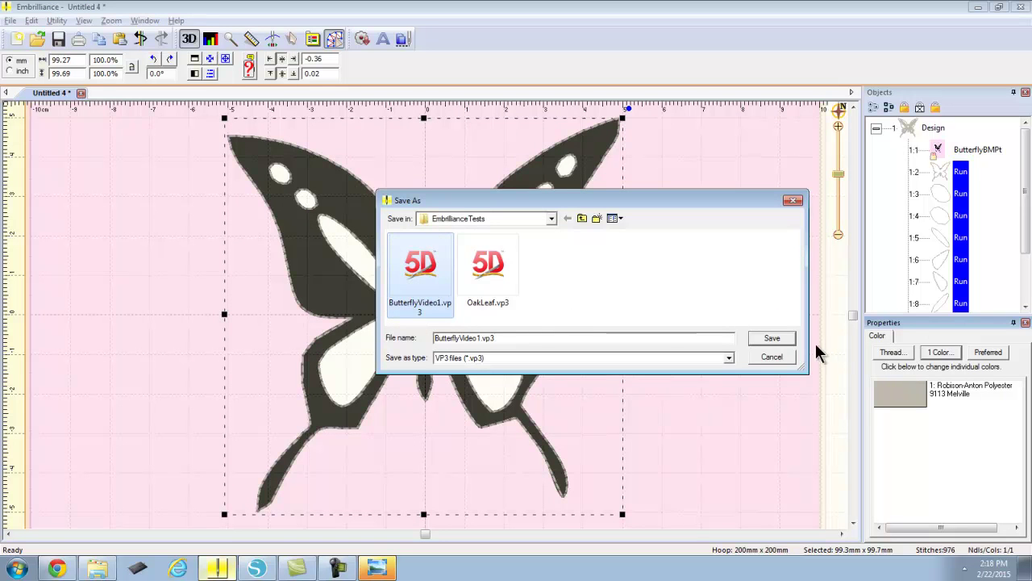
click(772, 338)
click(554, 288)
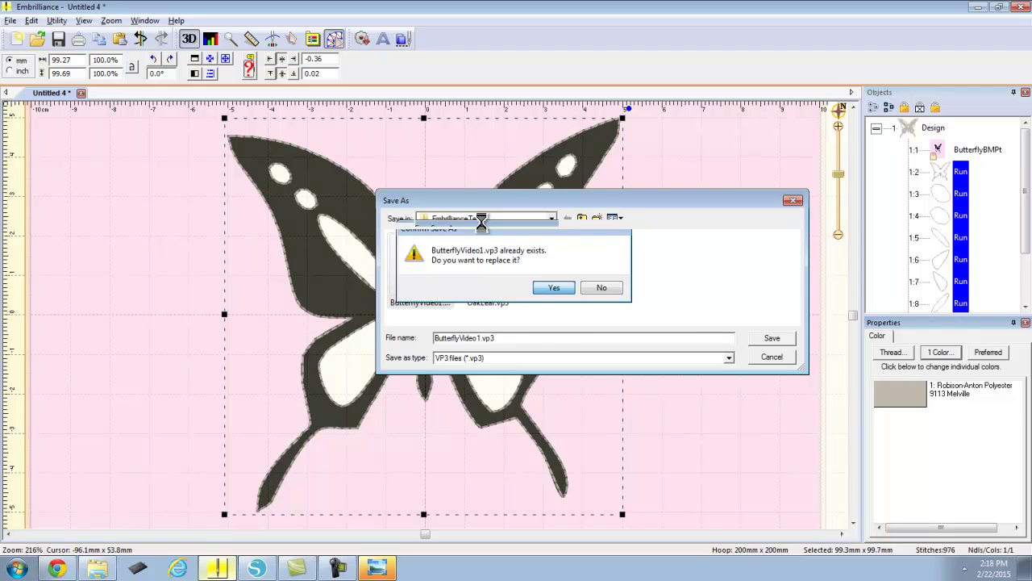
click(566, 289)
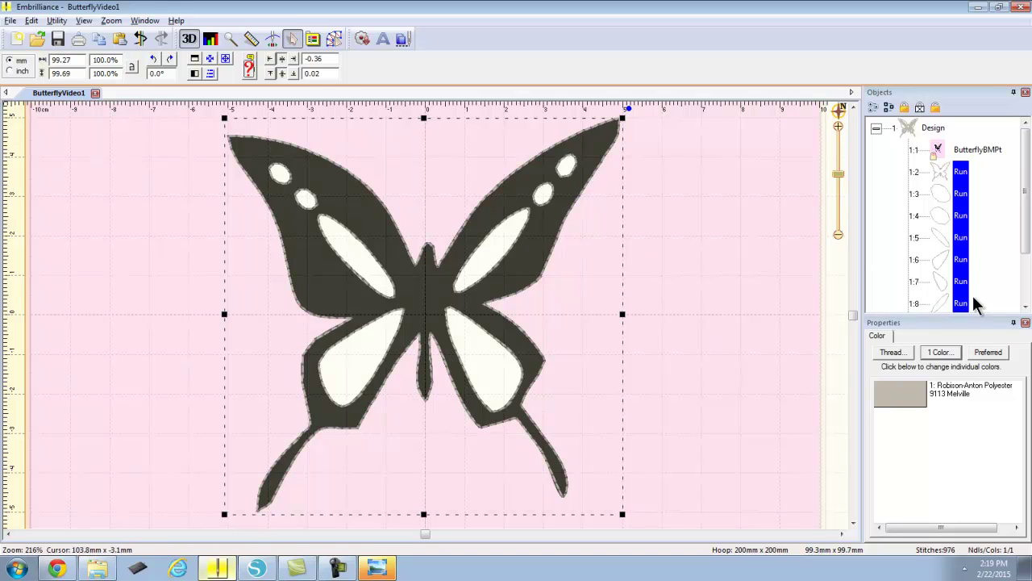
Step: Convert the eight inner wing shapes, objects 1:3 through 1:10, to applique and open their applique properties
click(953, 198)
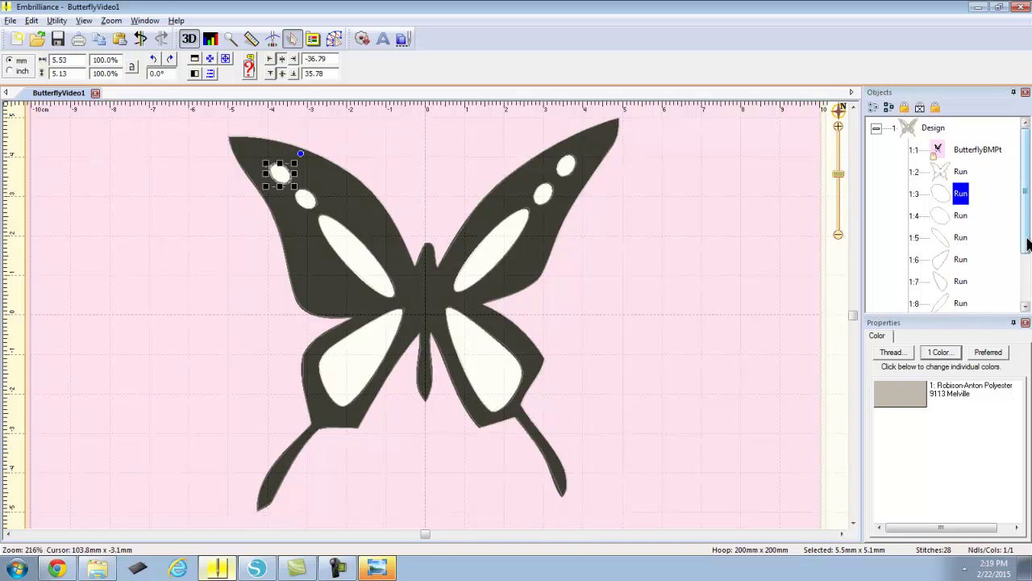
scroll(1025, 305, down, 1)
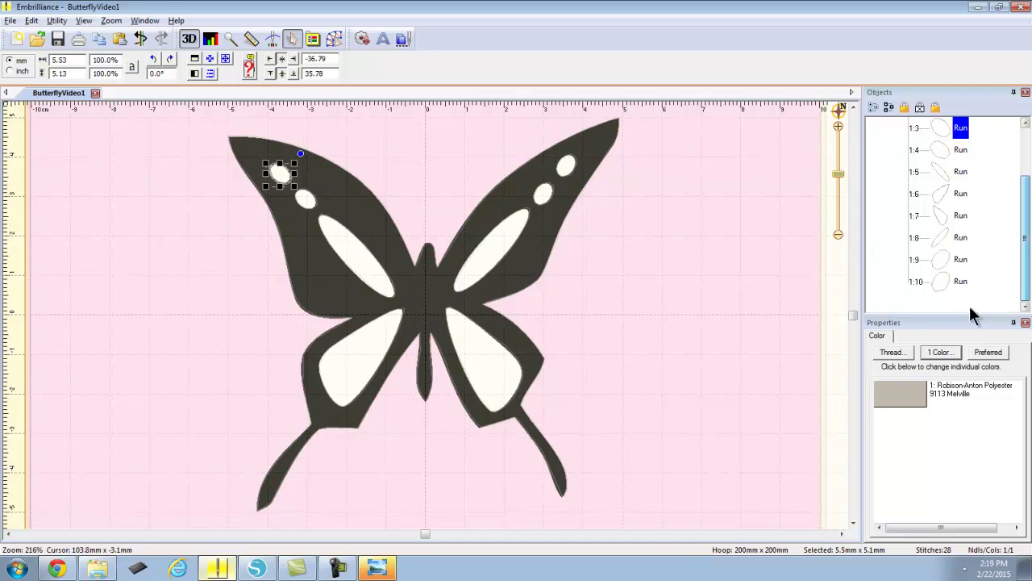
shift+click(941, 290)
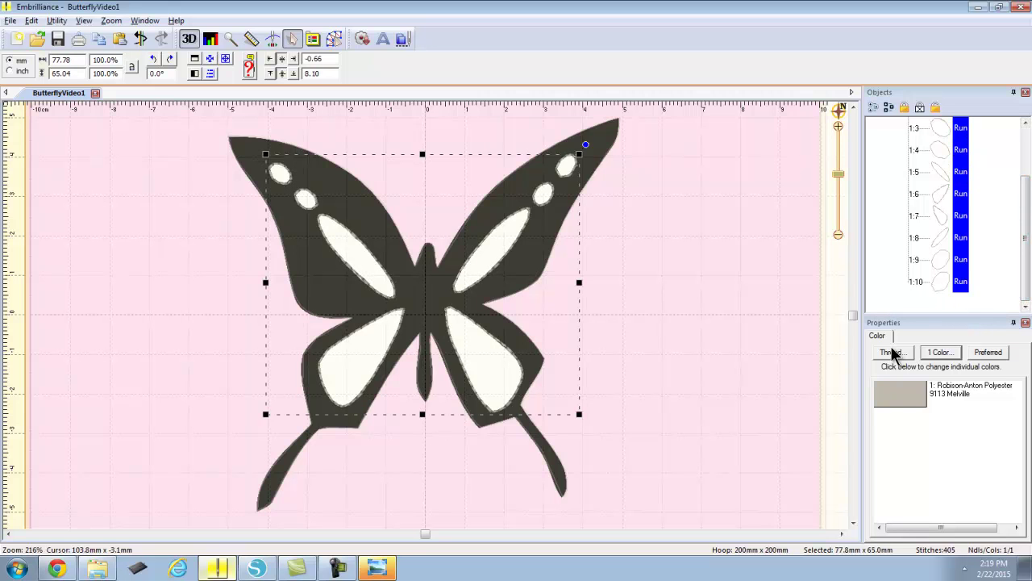
click(331, 40)
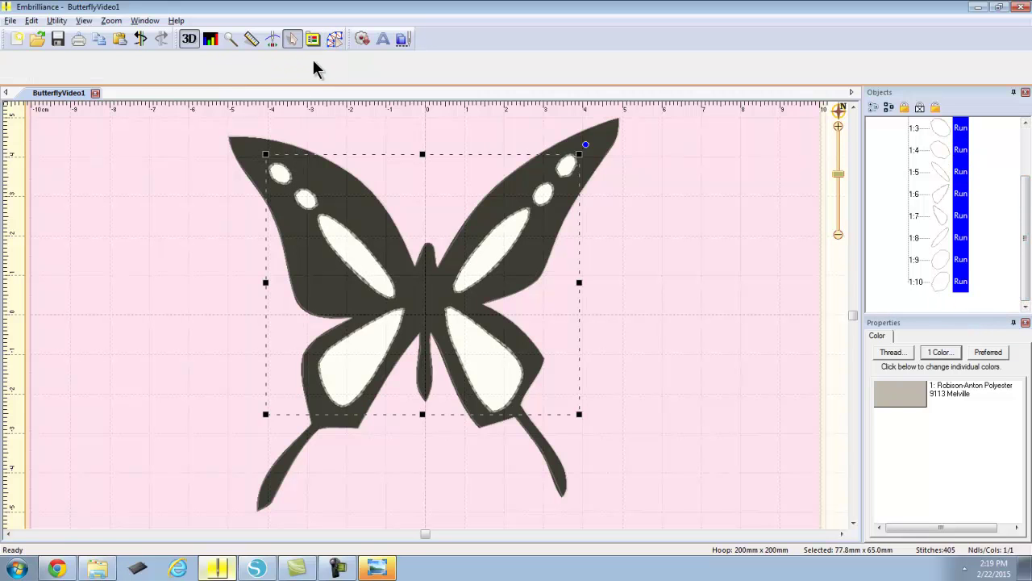
click(236, 72)
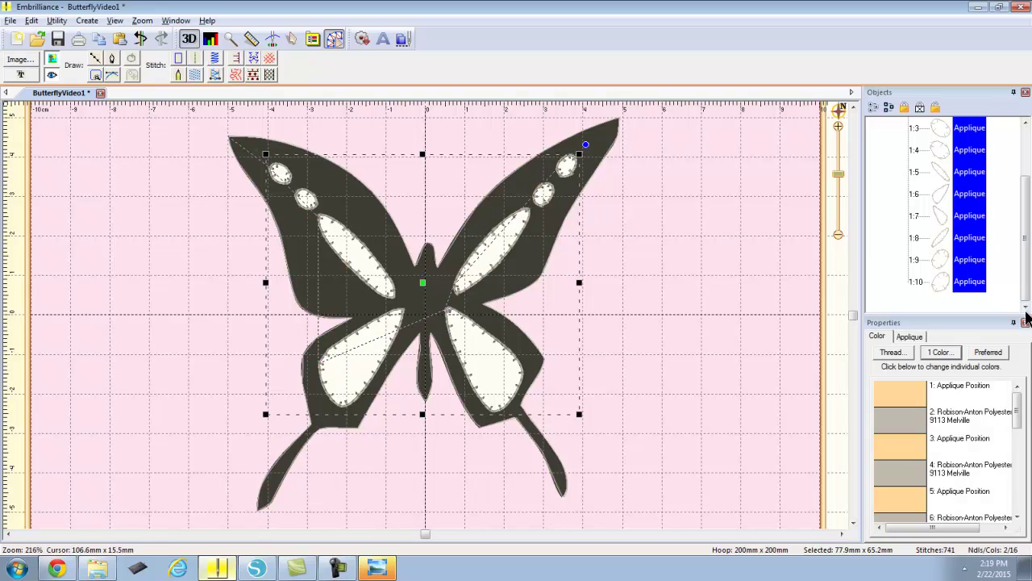
click(924, 338)
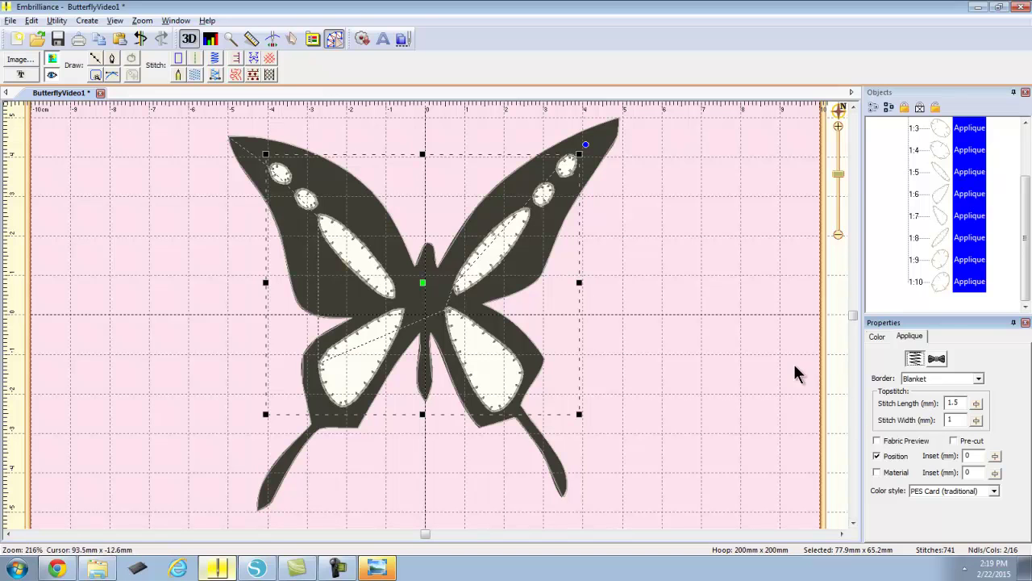
Step: Export all the applique position shapes as the cutting file BFCircles.studio, replacing the existing file, and close the thread settings
click(881, 339)
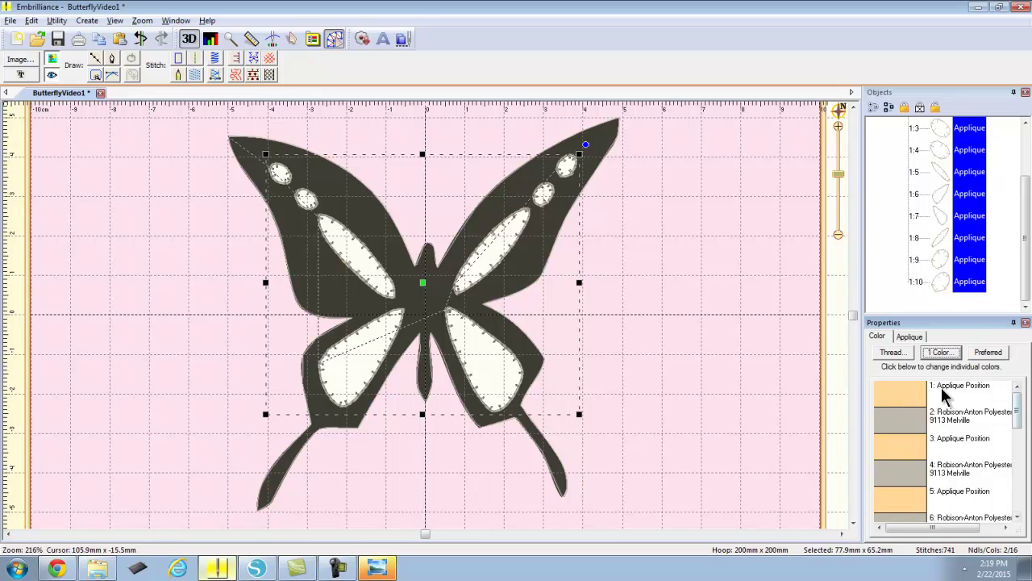
click(885, 383)
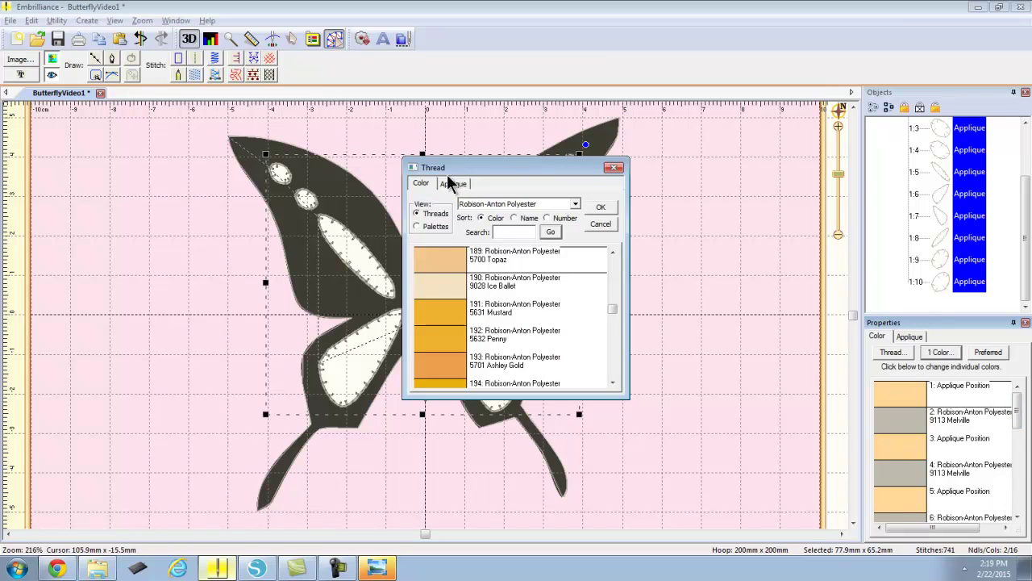
click(454, 185)
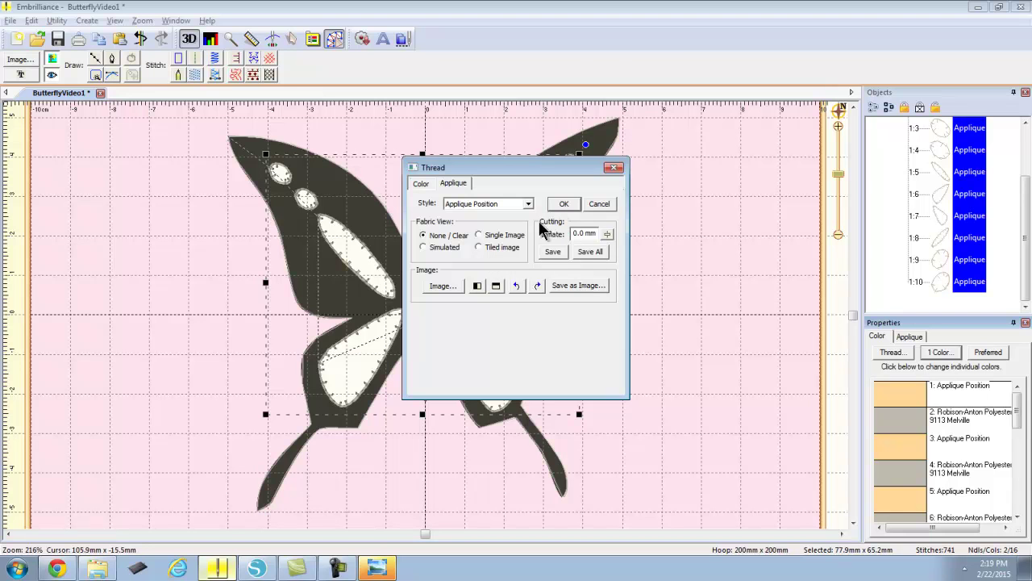
click(584, 254)
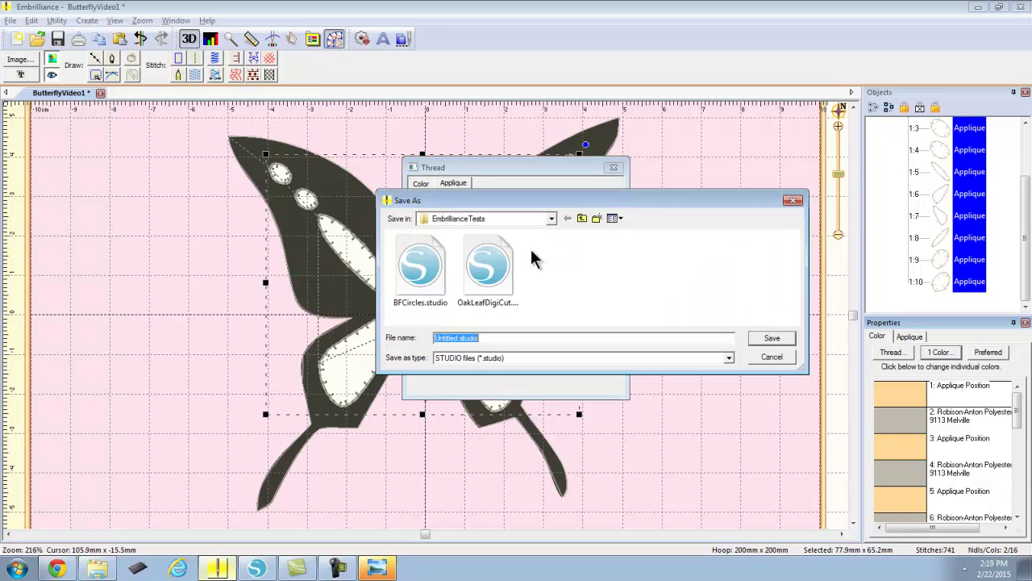
click(400, 276)
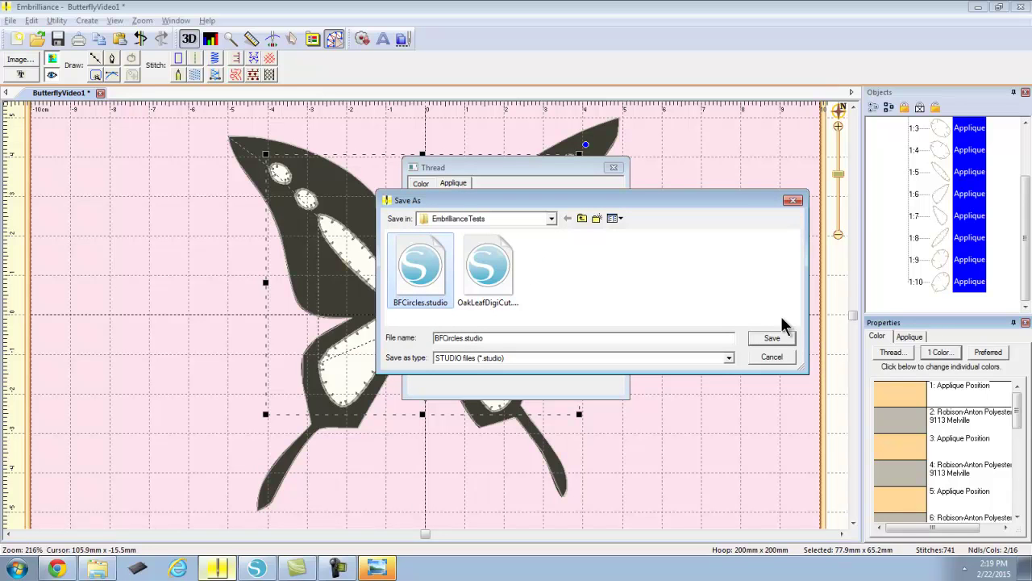
click(774, 341)
click(553, 288)
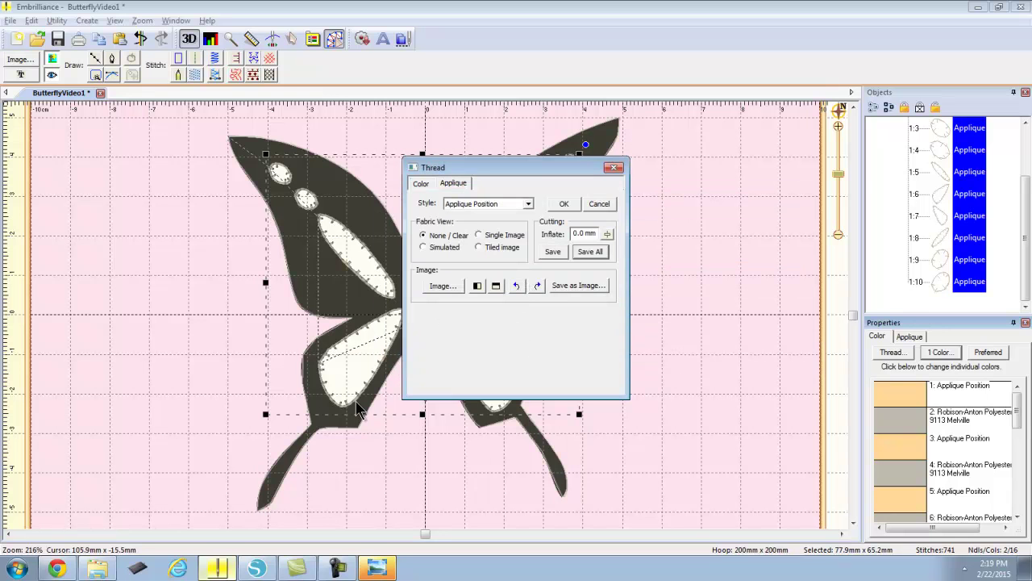
click(600, 204)
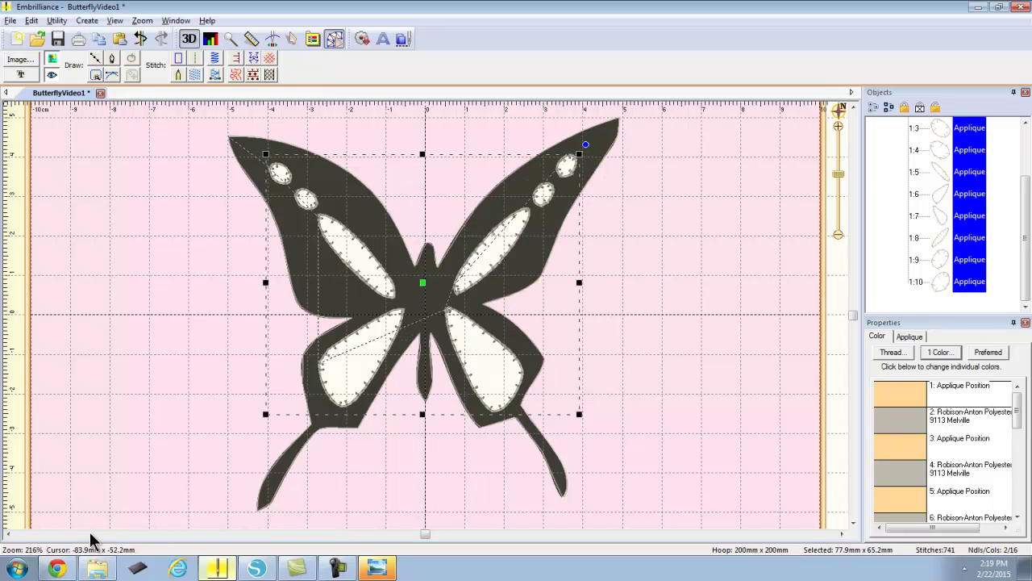
Step: Switch to Silhouette Studio and delete all the old cut shapes from the open BFCircles.studio3 document
click(255, 570)
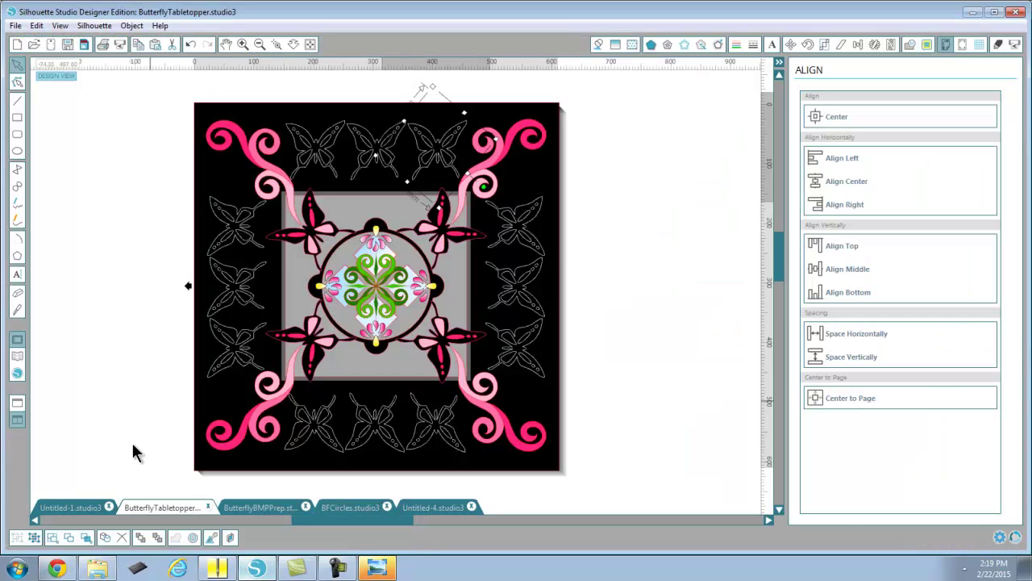
click(349, 507)
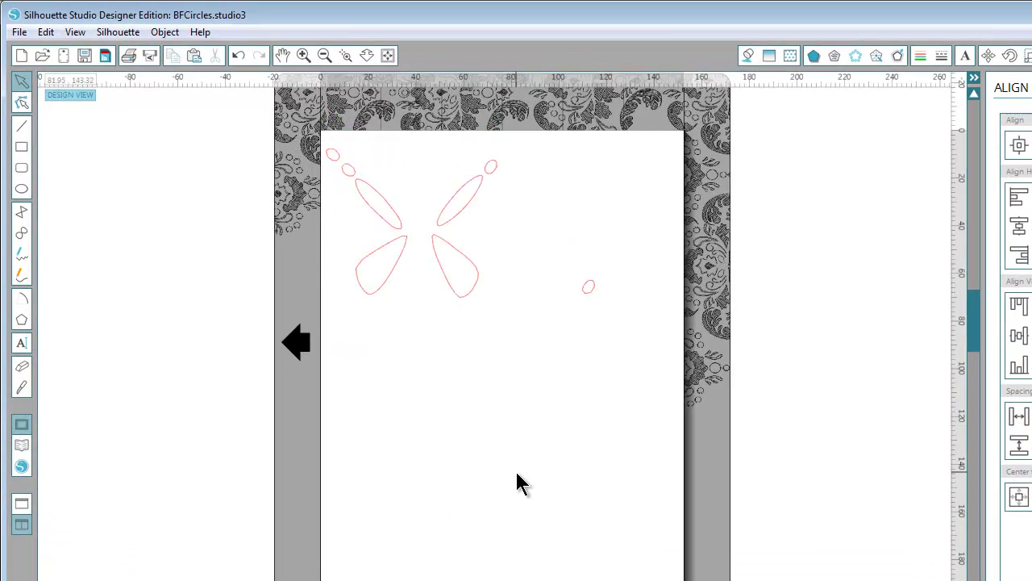
drag(562, 299, 321, 115)
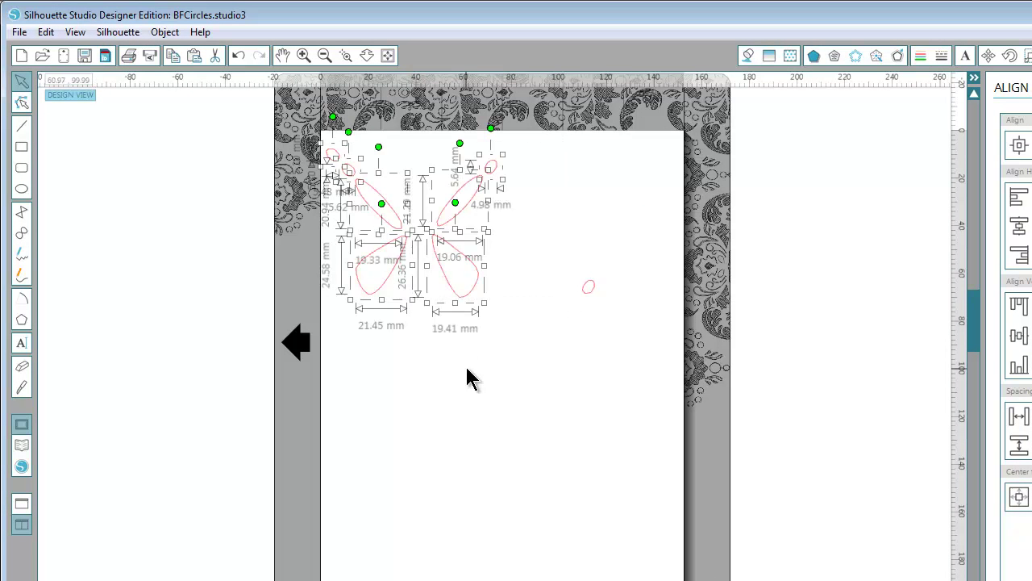
drag(472, 295, 485, 318)
drag(613, 383, 292, 166)
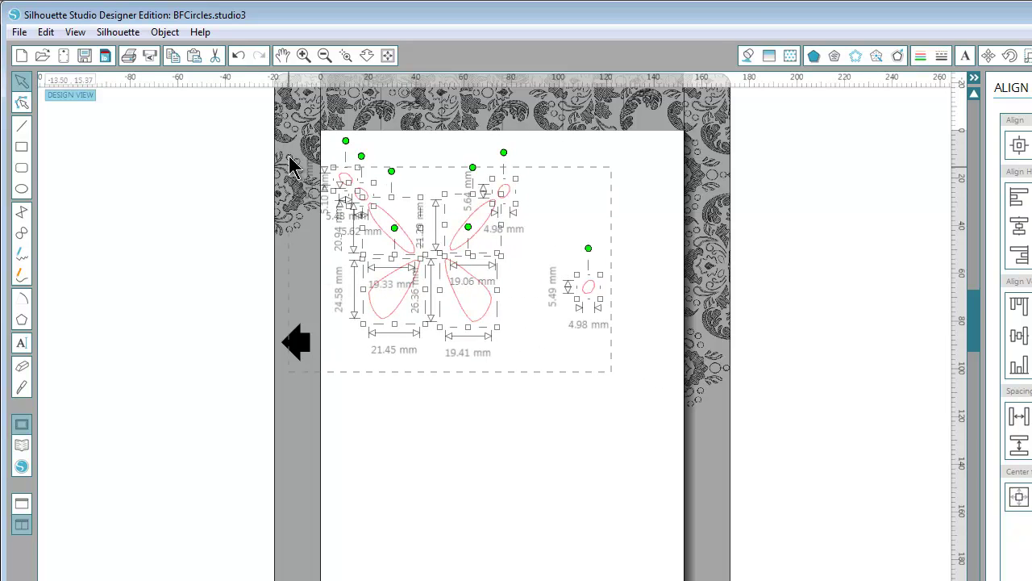
key(Delete)
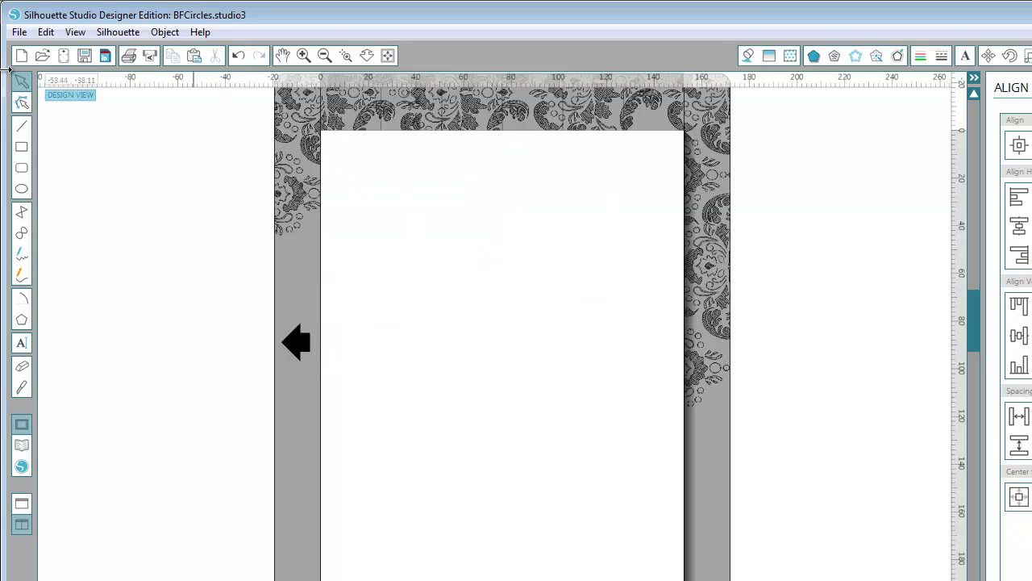
Step: Open the newly exported BFCircles file and select all its wing cut shapes
click(18, 32)
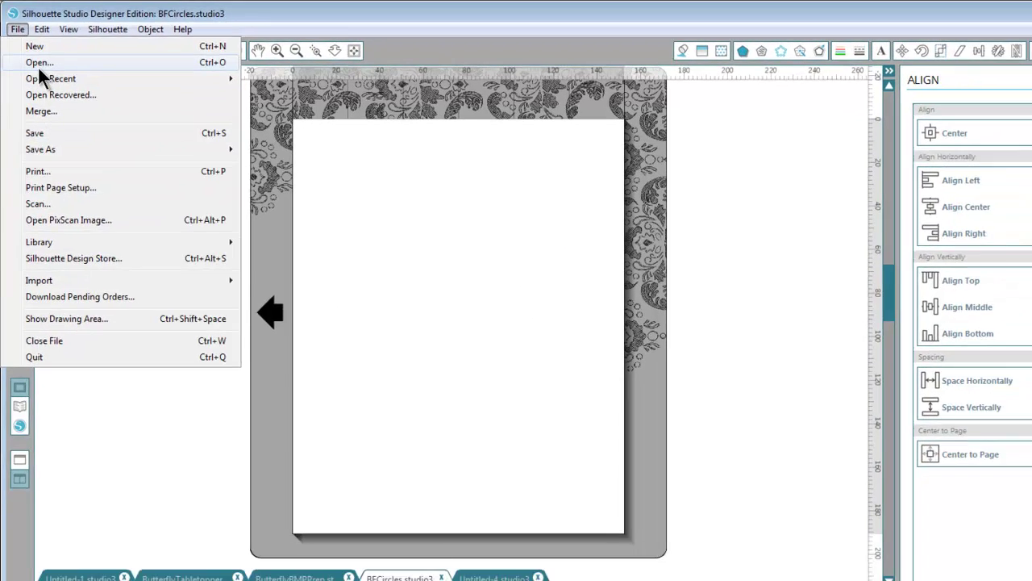
click(43, 68)
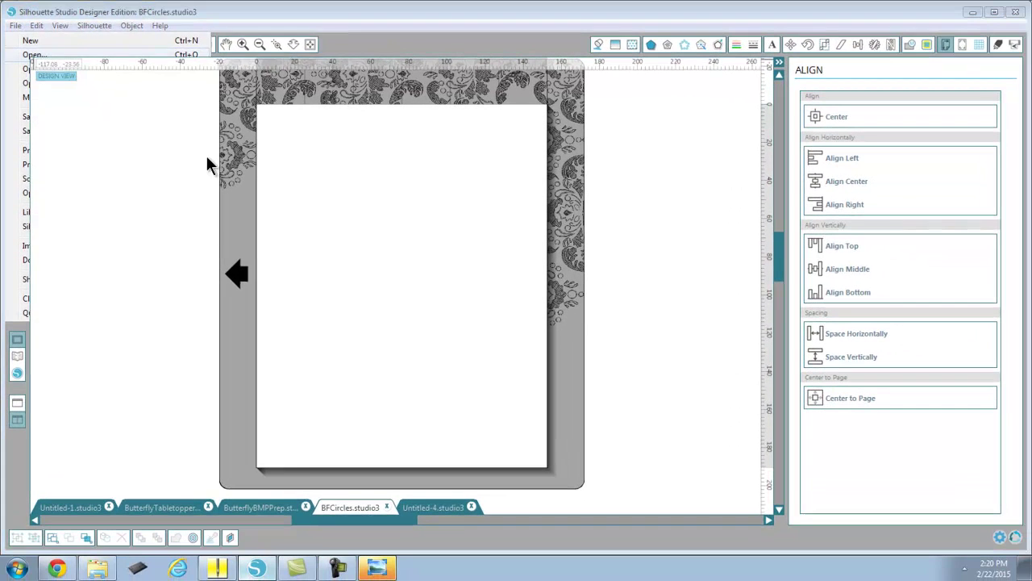
click(121, 133)
click(363, 271)
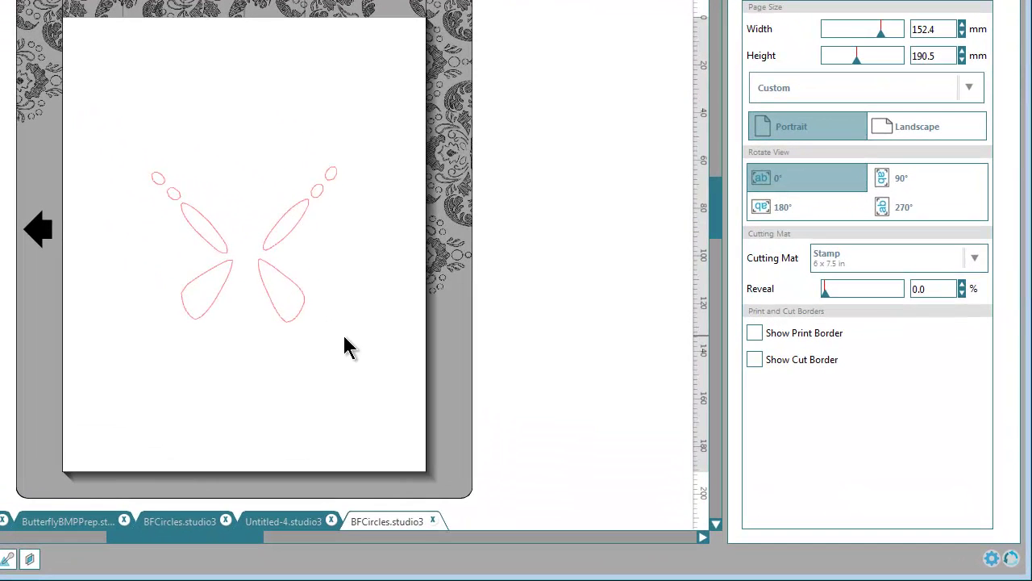
drag(347, 347, 102, 134)
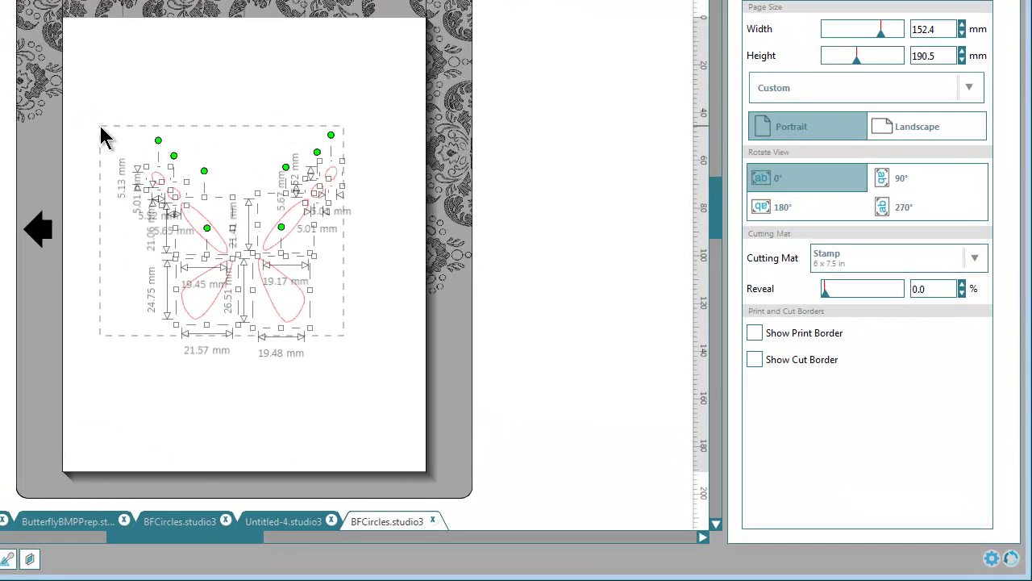
Step: Move all the wing shapes to the page's upper-left corner, and set the two teardrop lower-wing shapes apart in its upper-right corner
drag(208, 315, 130, 174)
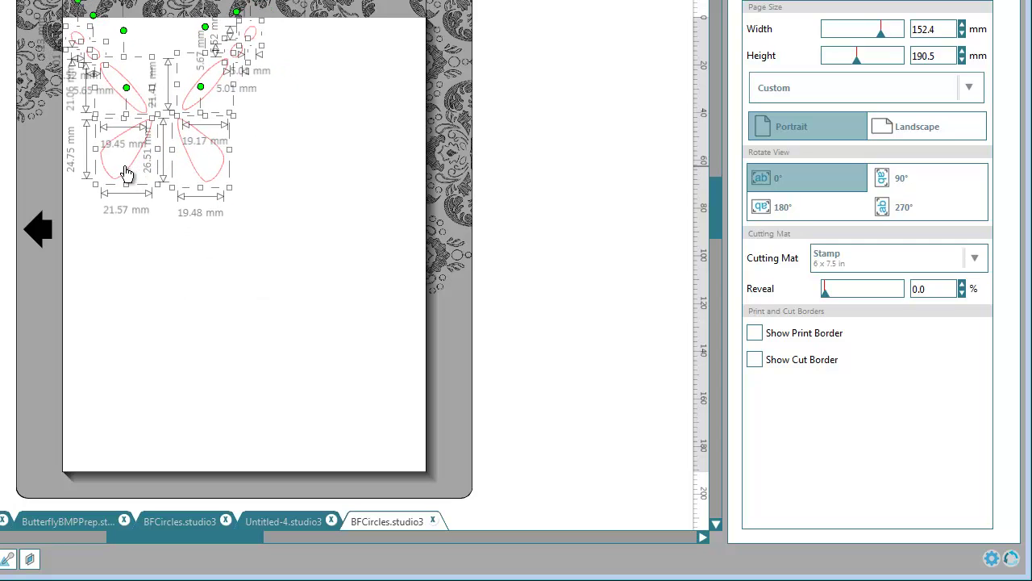
click(184, 300)
drag(254, 231, 85, 117)
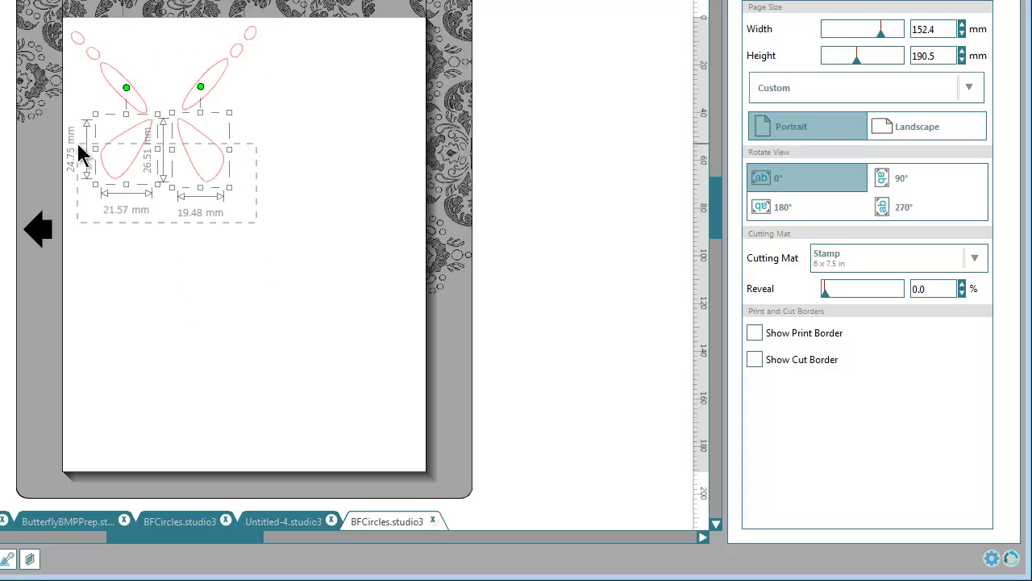
drag(121, 185, 301, 99)
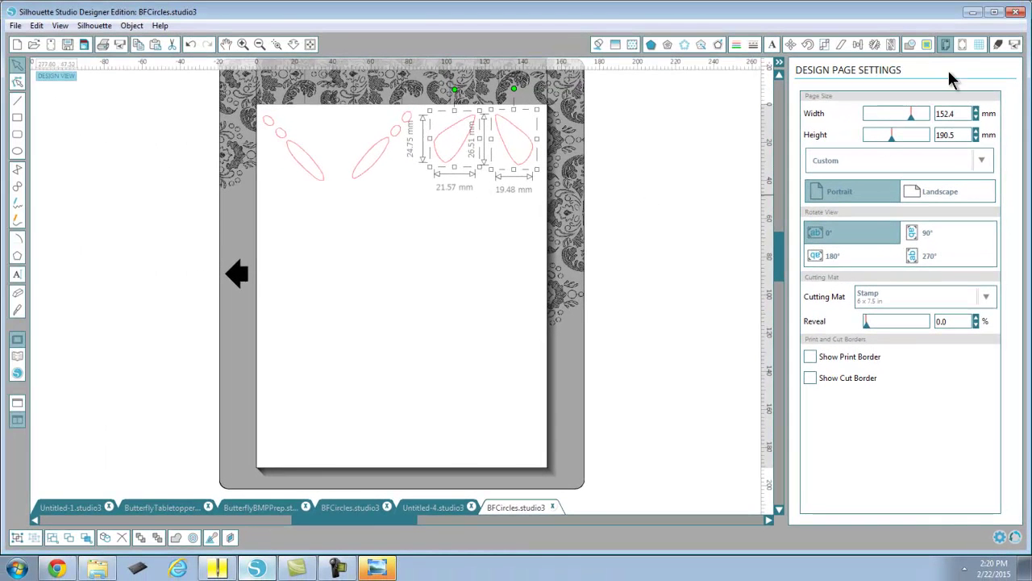
Step: Replicate the two selected teardrop lower-wing shapes as a Column of Four
click(875, 46)
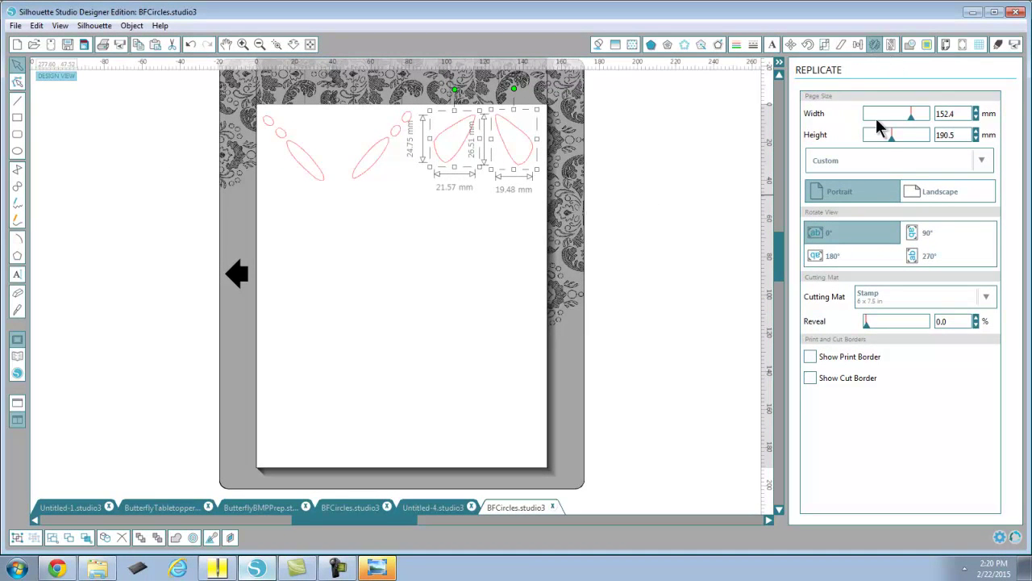
scroll(882, 407, down, 1)
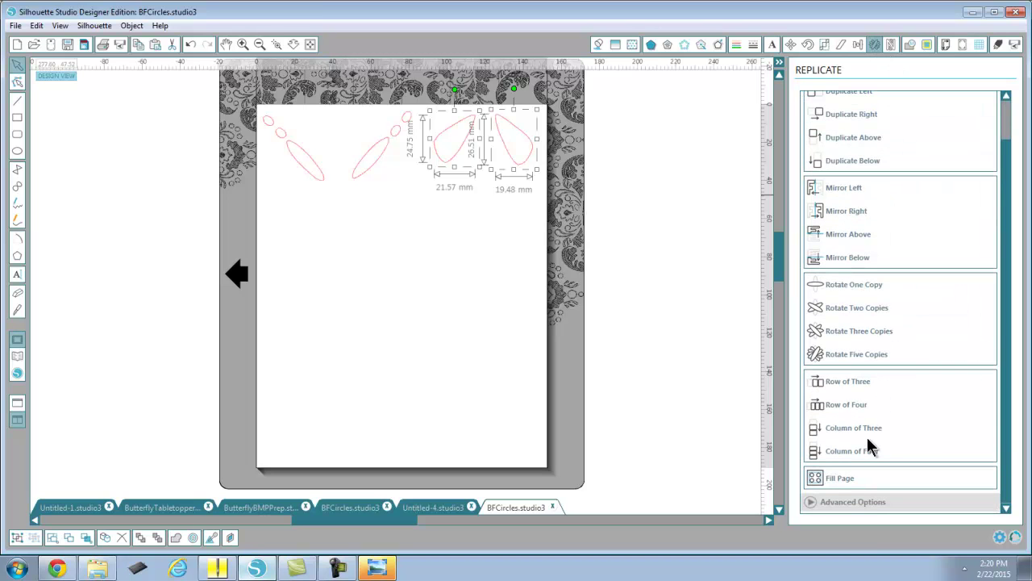
click(807, 444)
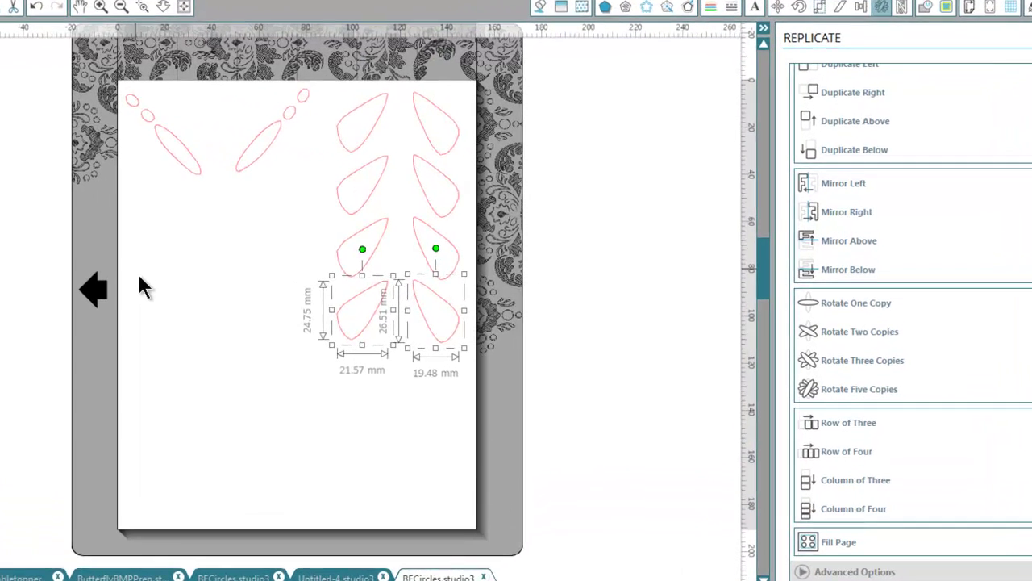
Step: Select the two long upper-wing ovals together with the four small ovals, and switch to the ButterflyTabletopper document
drag(242, 218, 152, 157)
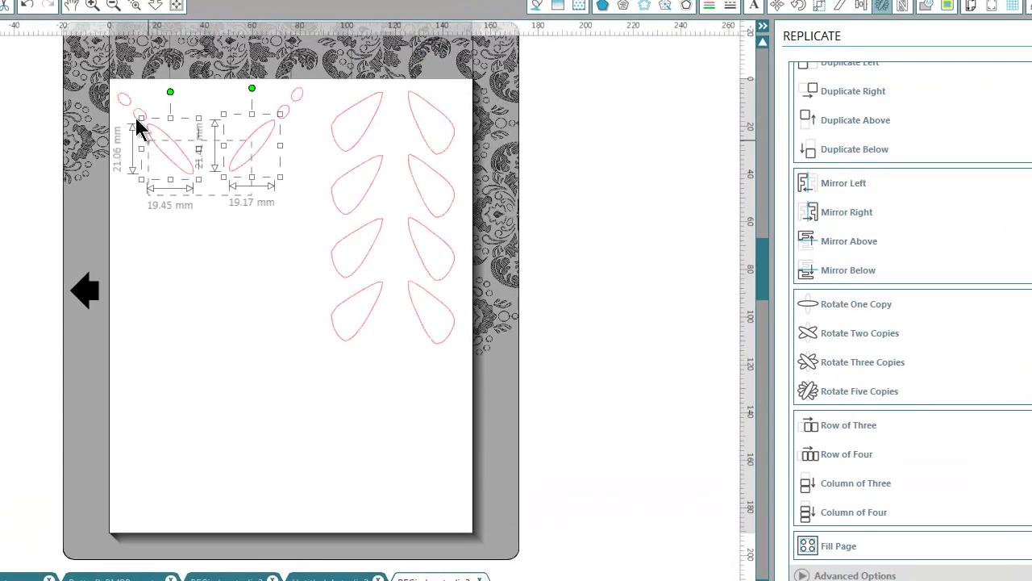
click(274, 238)
drag(278, 219, 76, 57)
drag(288, 231, 55, 64)
drag(291, 215, 69, 74)
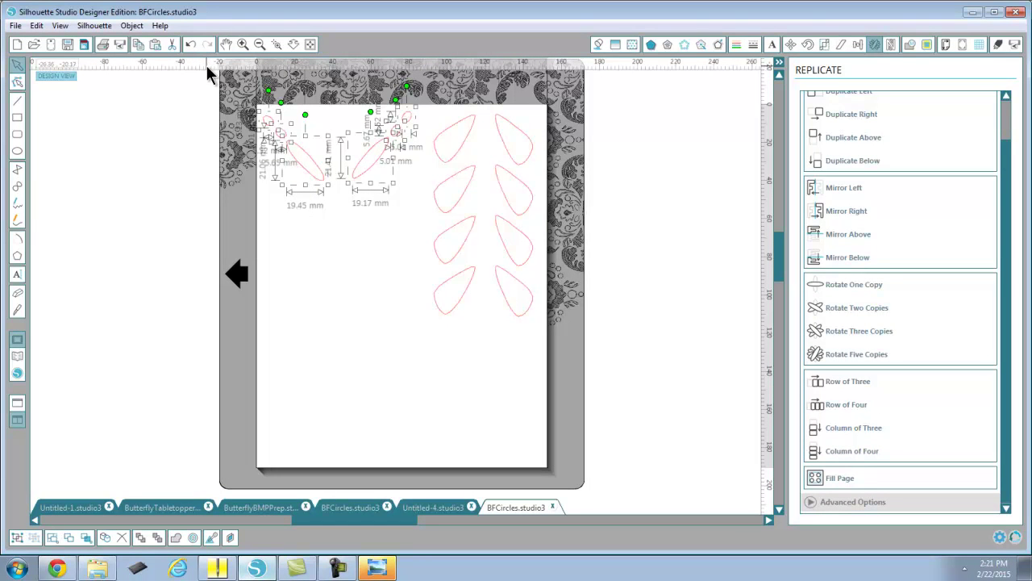
click(164, 508)
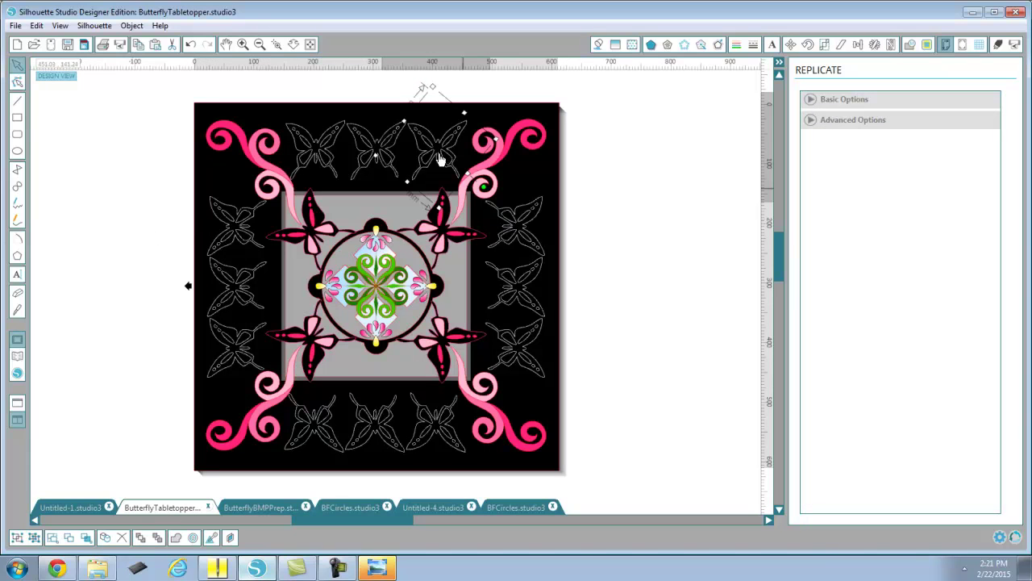